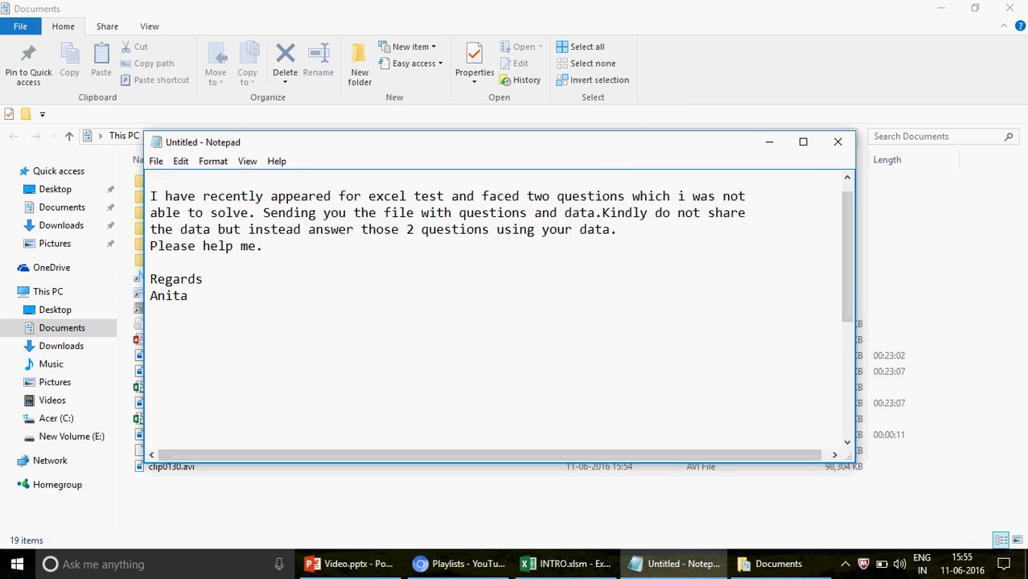
Scroll the Notepad help-request note back to its top
scroll(845, 246, up, 1)
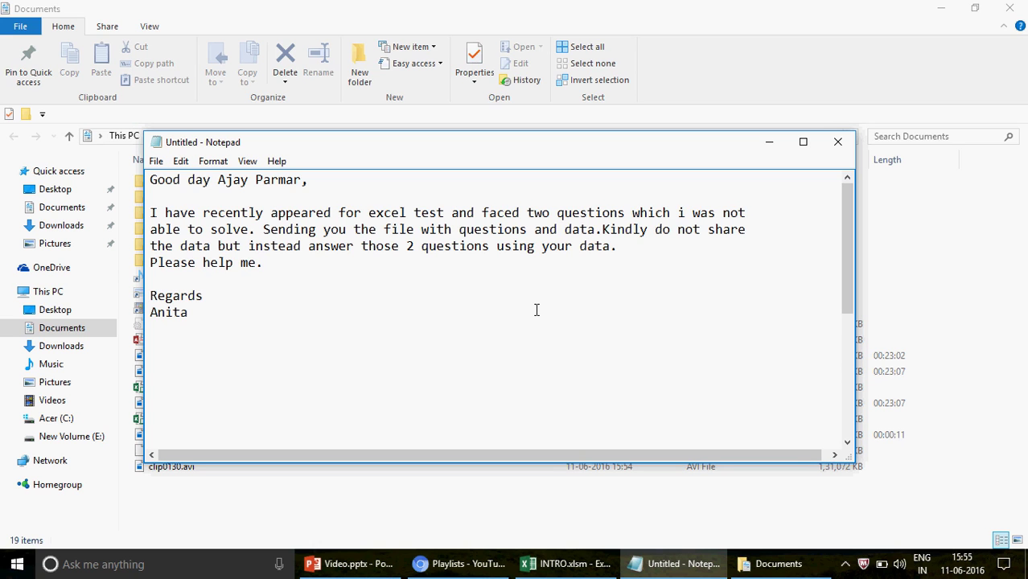
Minimize the Notepad note and bring the INTRO.xlsm workbook's Sheet5 to the front
click(768, 145)
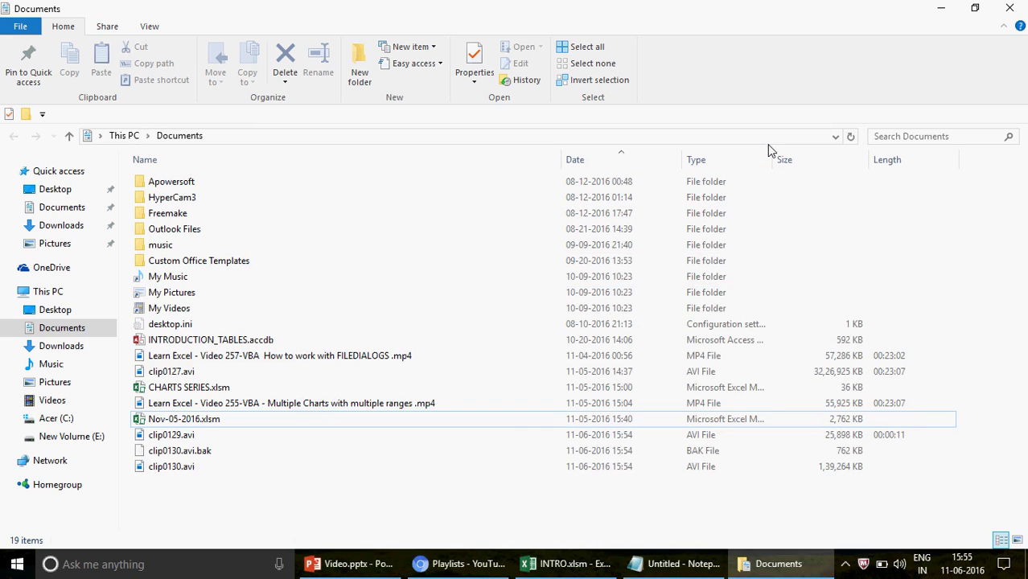
mouse_move(568, 568)
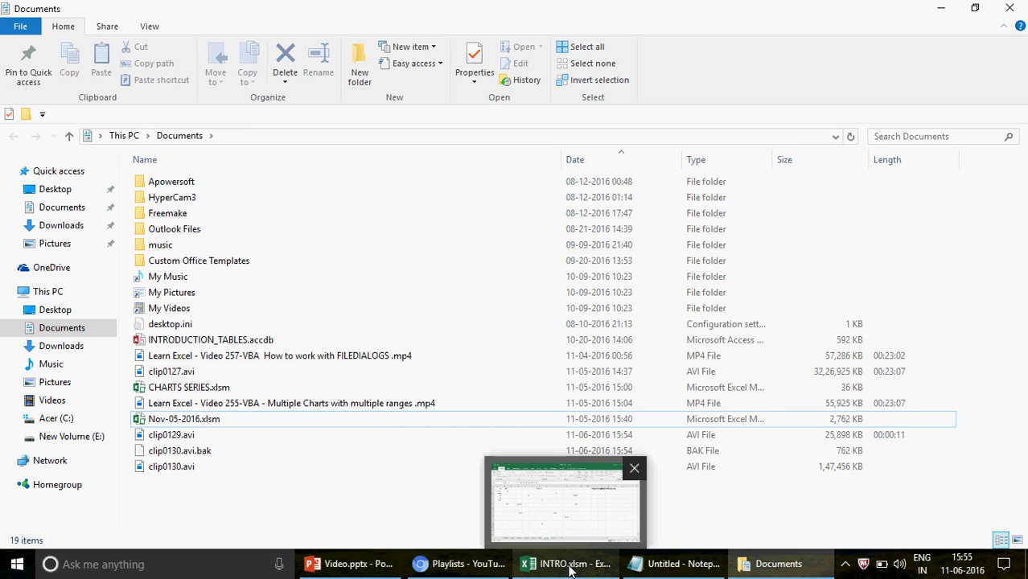
click(568, 569)
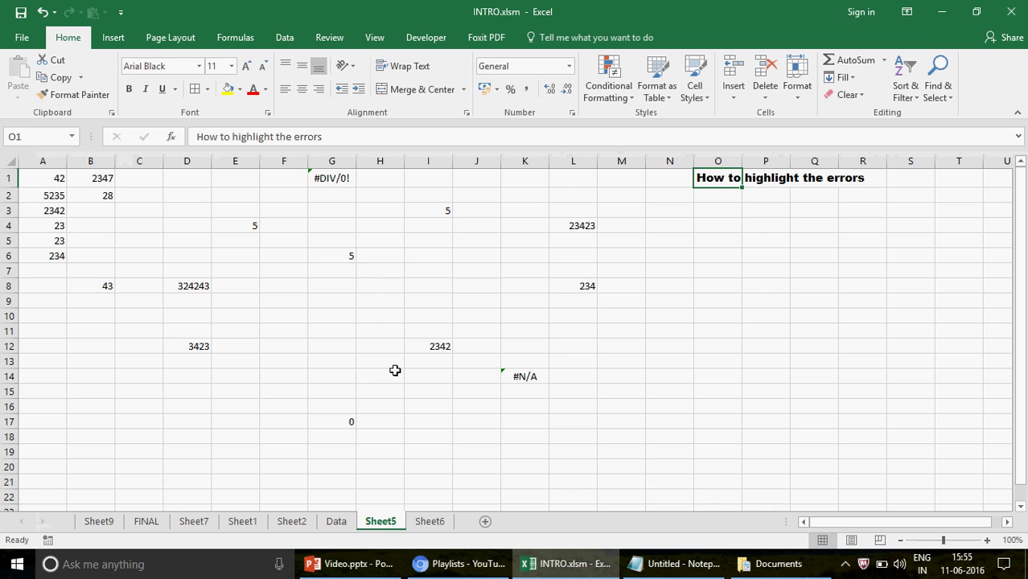
click(330, 280)
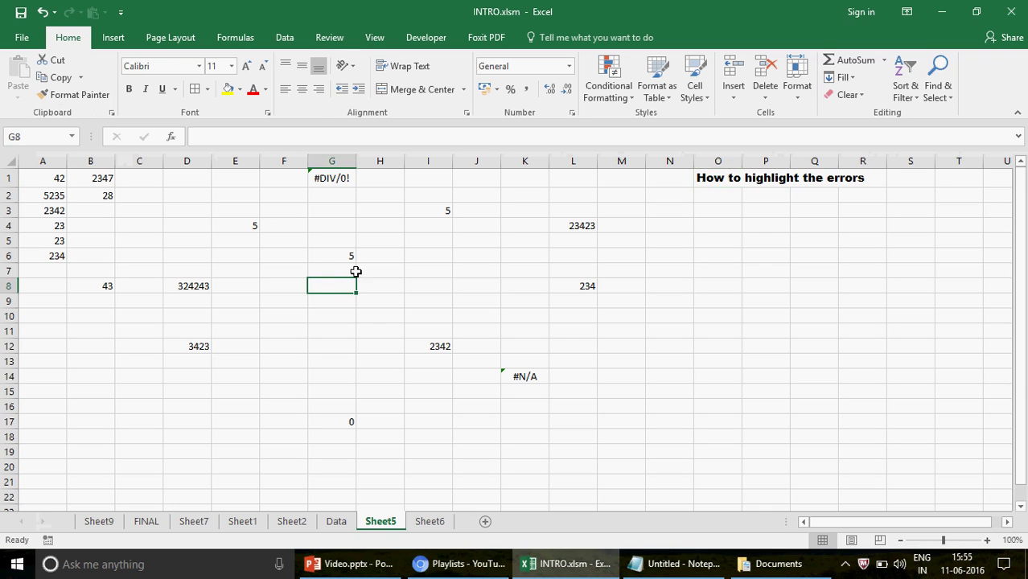
click(705, 180)
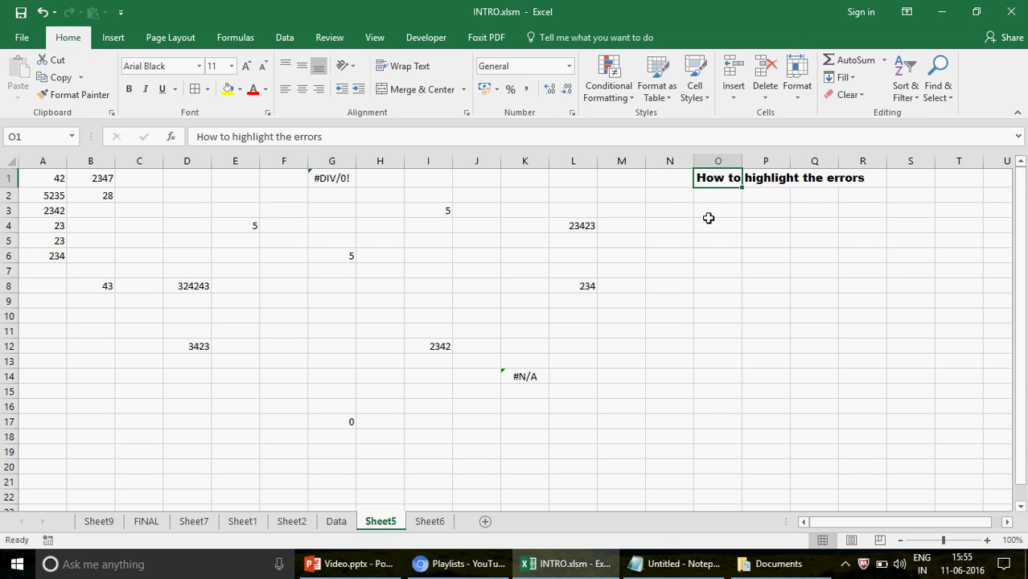
click(649, 184)
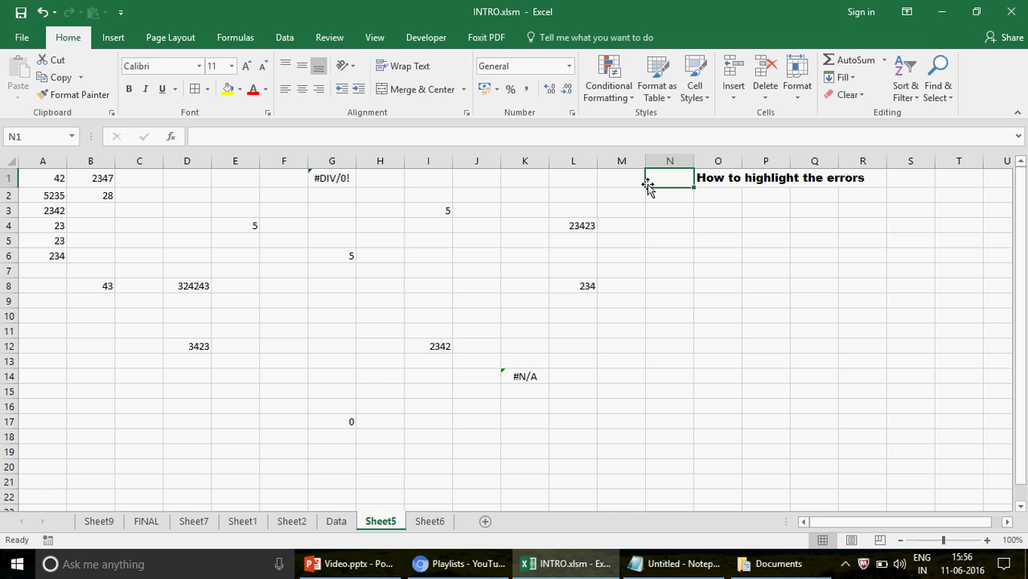
Enter 'online MIS Training' in cell P5 below the errors heading
click(747, 242)
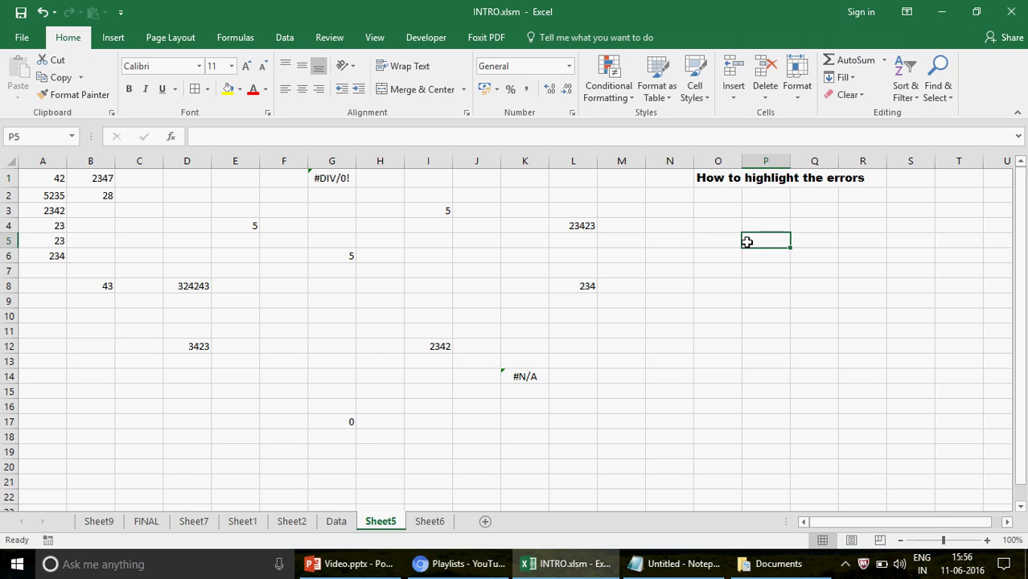
text(online)
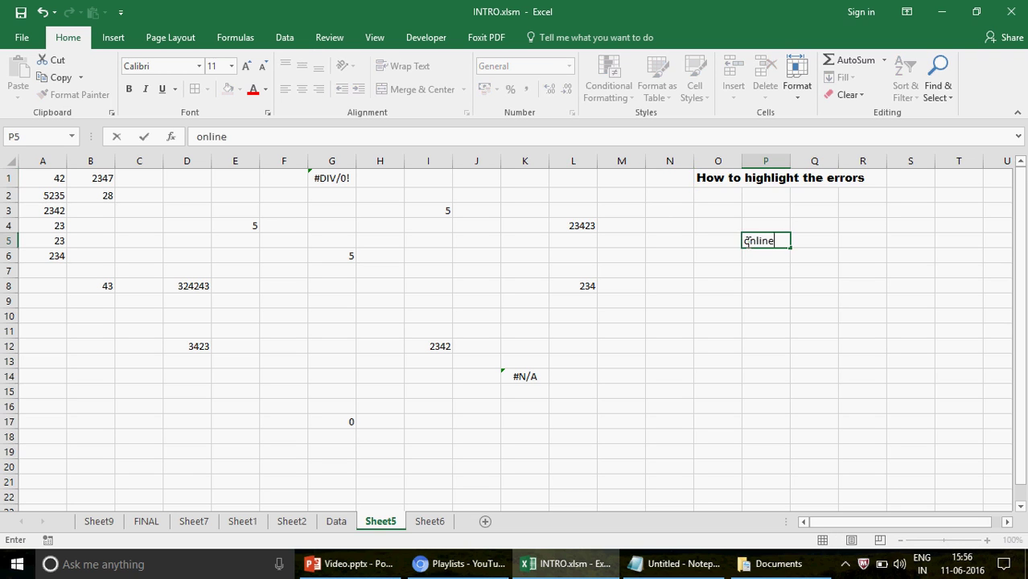
key(Caps_Lock)
text(MIS T)
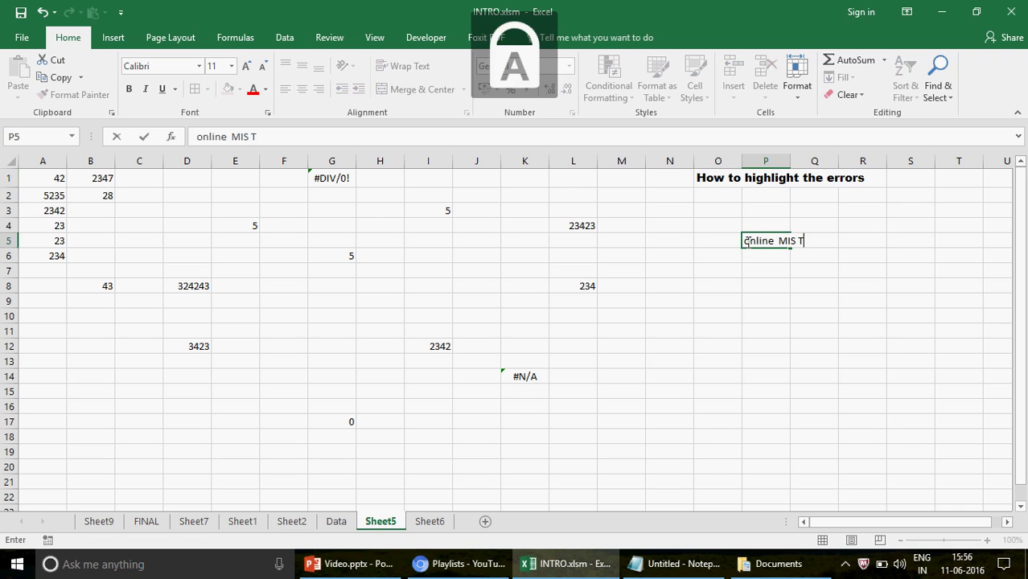
key(Caps_Lock)
text(raining)
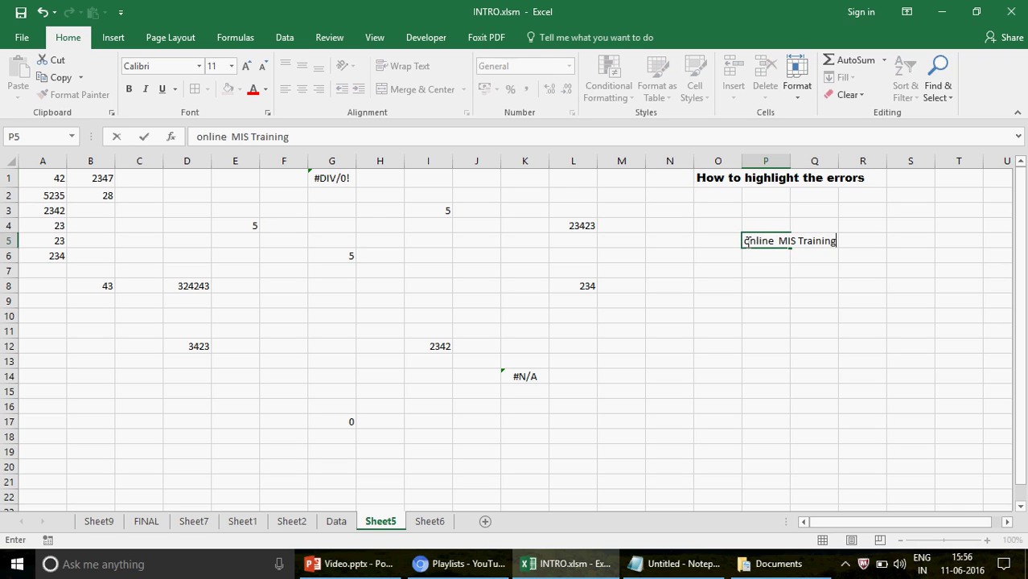
key(Return)
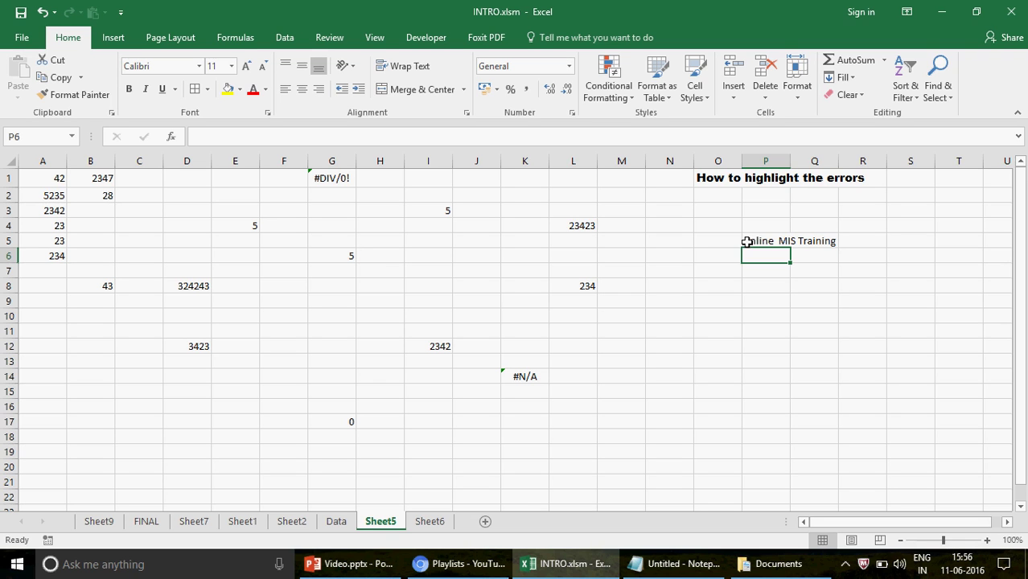
click(756, 242)
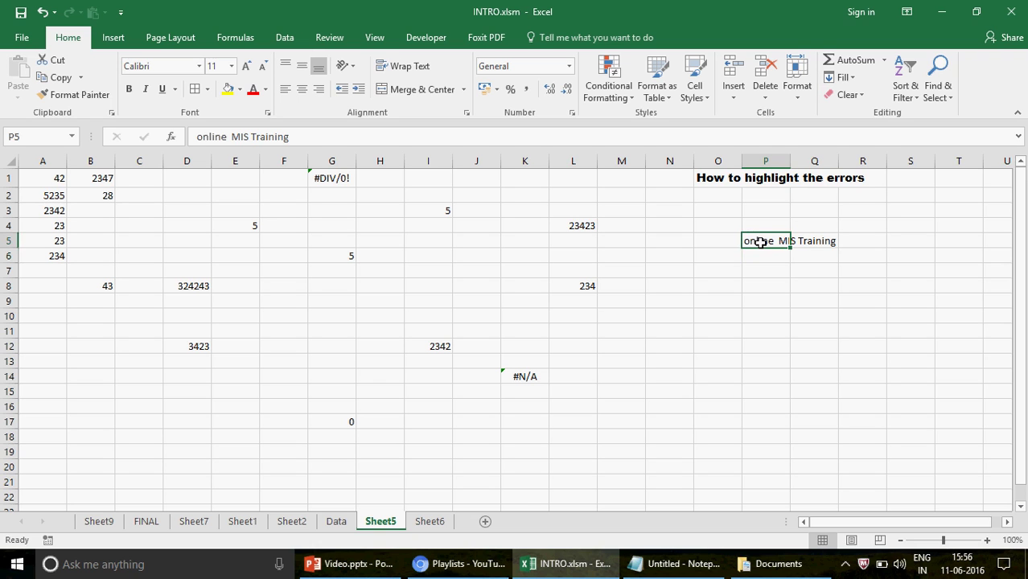
Bring the YouTube Playlists page forward and scroll through the channel's Excel and VBA playlists
click(469, 564)
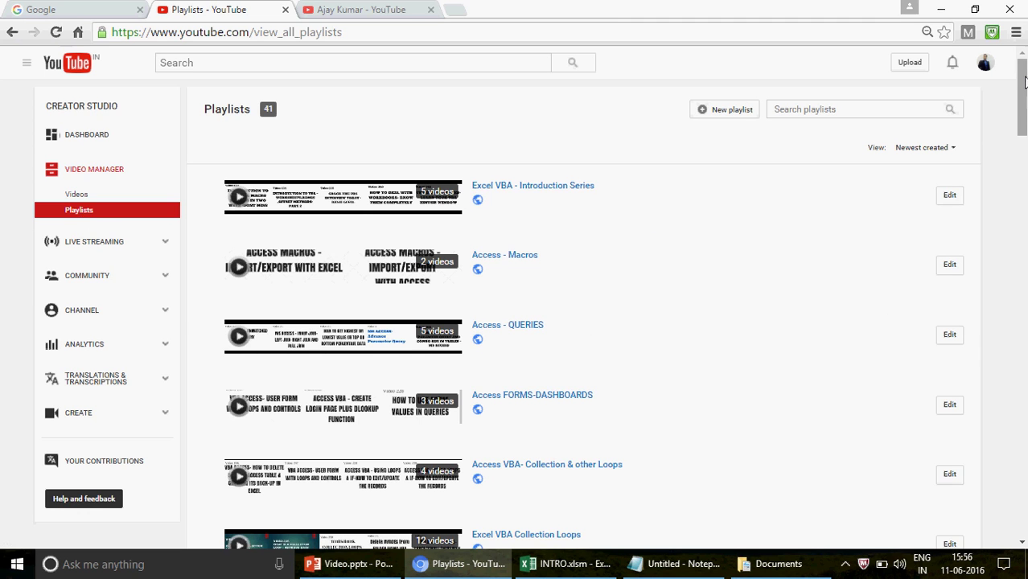
mouse_move(1024, 82)
mouse_down()
mouse_move(1024, 273)
mouse_move(1024, 87)
mouse_move(1022, 140)
mouse_move(1022, 101)
mouse_up()
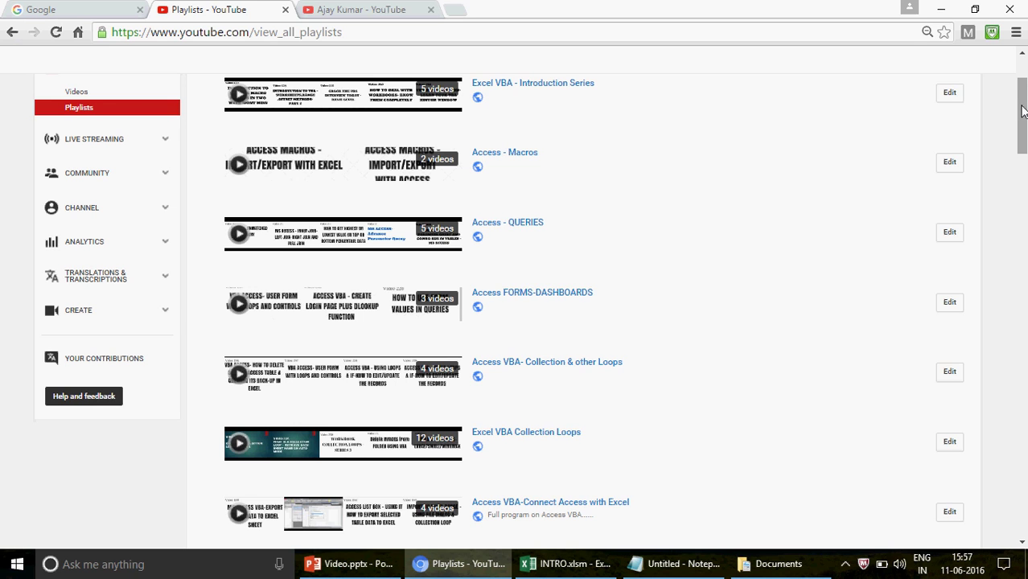
drag(1022, 110, 1021, 97)
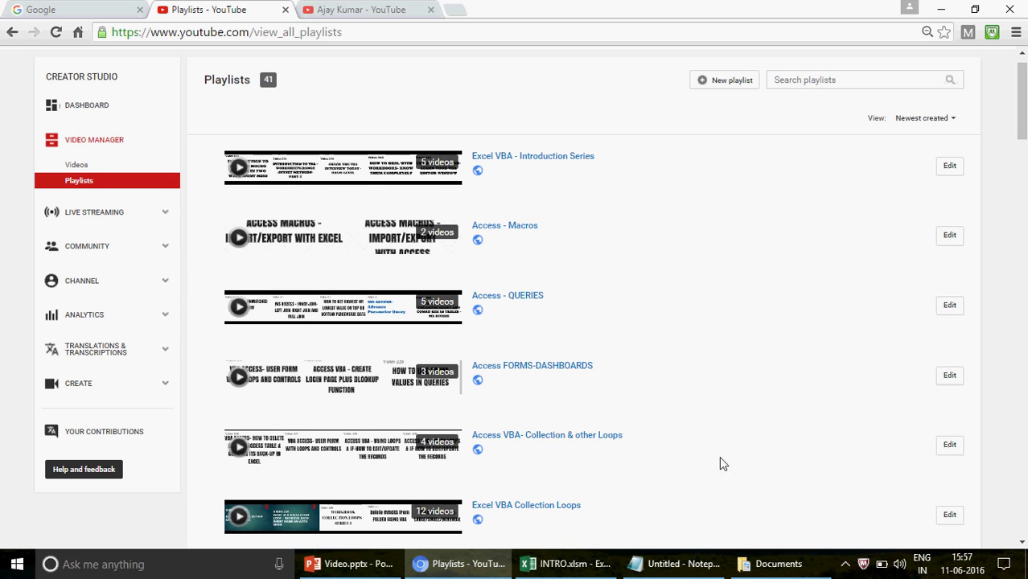
mouse_move(567, 569)
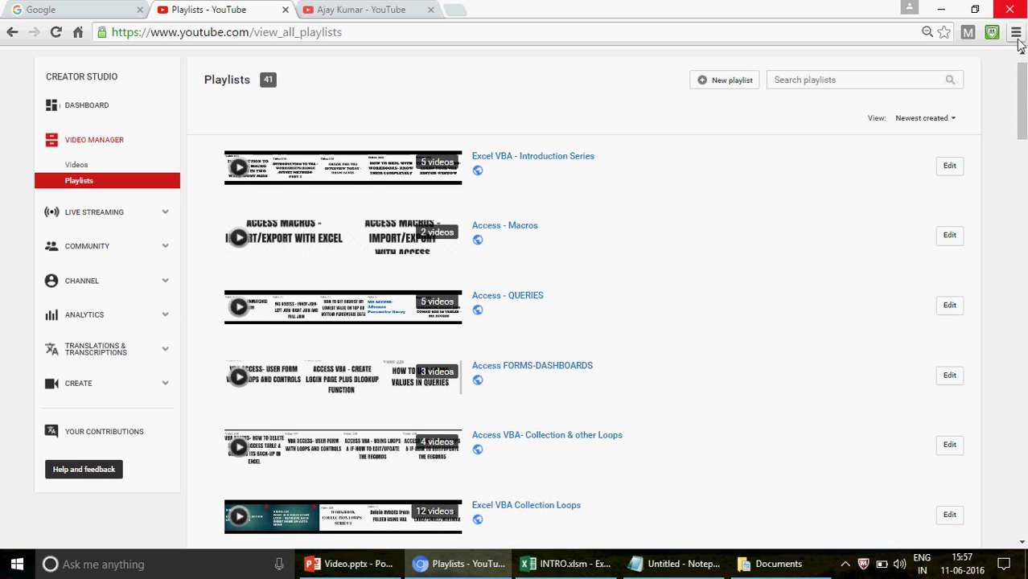
drag(1021, 106, 1022, 133)
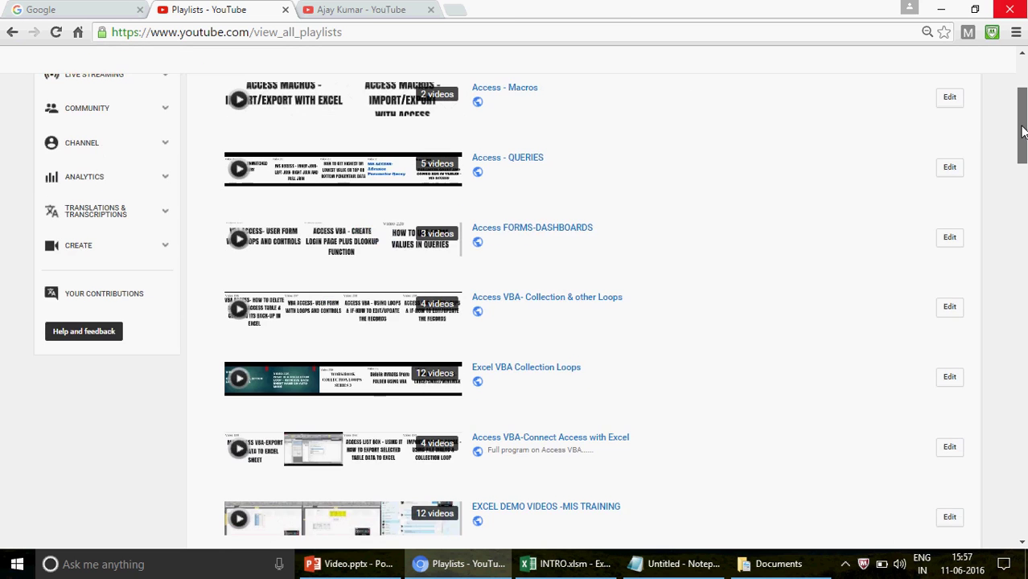
scroll(571, 248, down, 3)
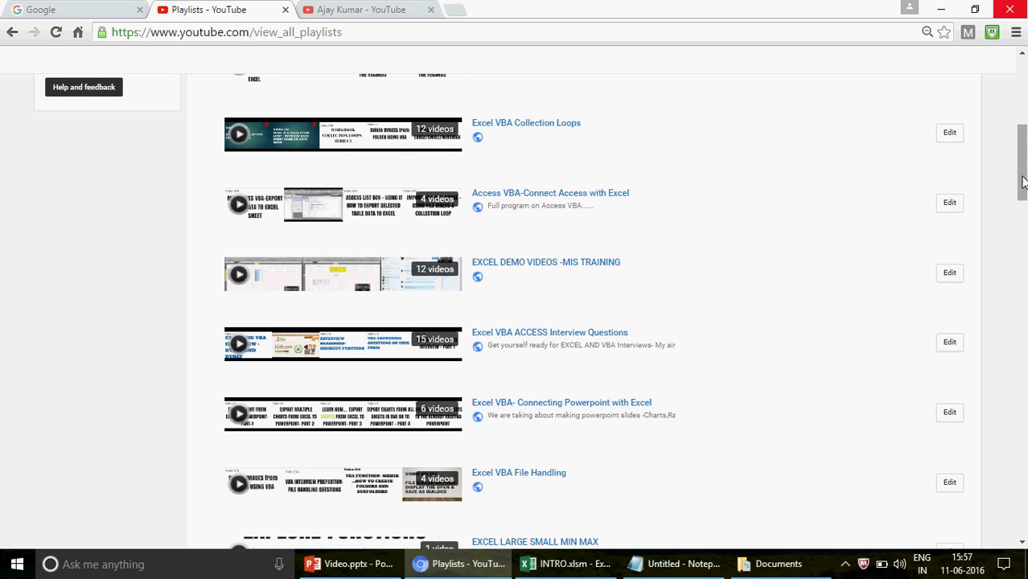
drag(1023, 166, 1002, 190)
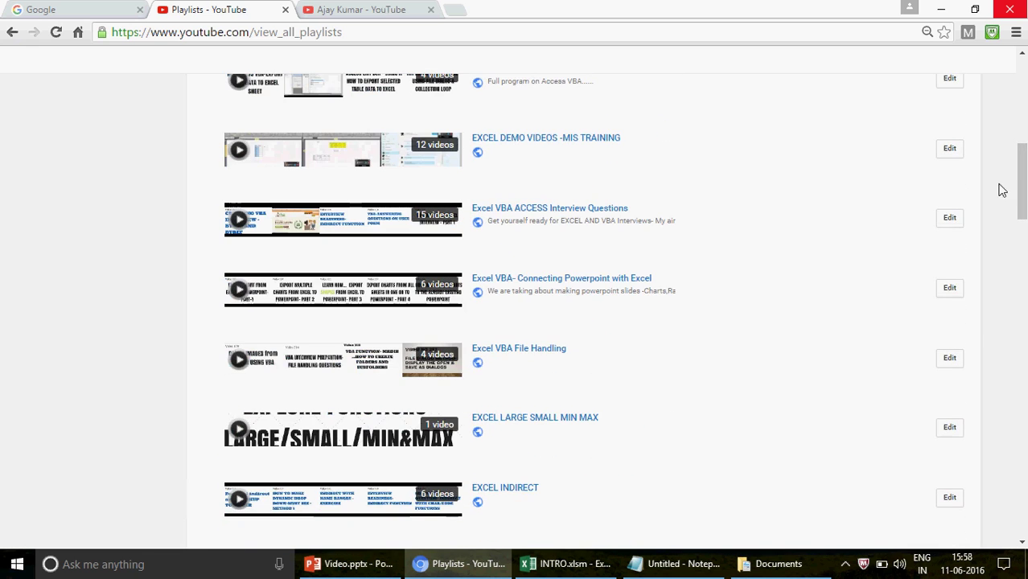
Open the Excel VBA ACCESS Interview Questions playlist, browse its videos, then return to INTRO.xlsm
click(560, 213)
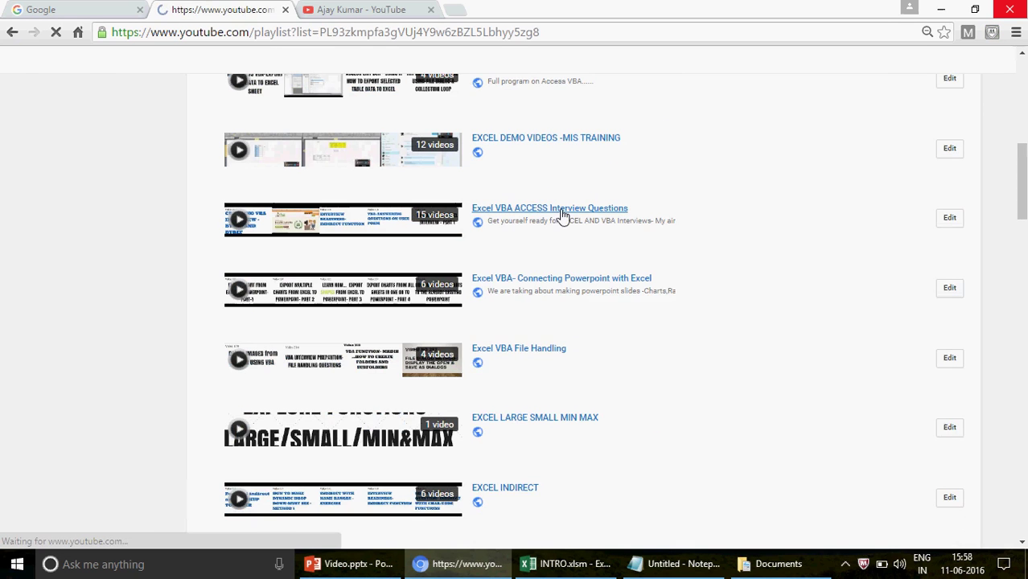
drag(1024, 164, 1023, 231)
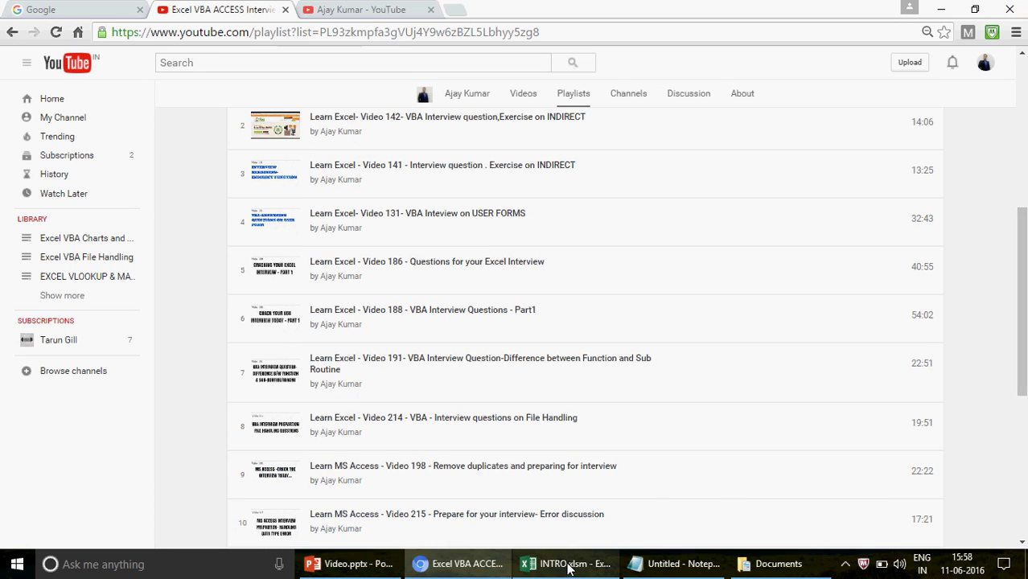
mouse_move(567, 566)
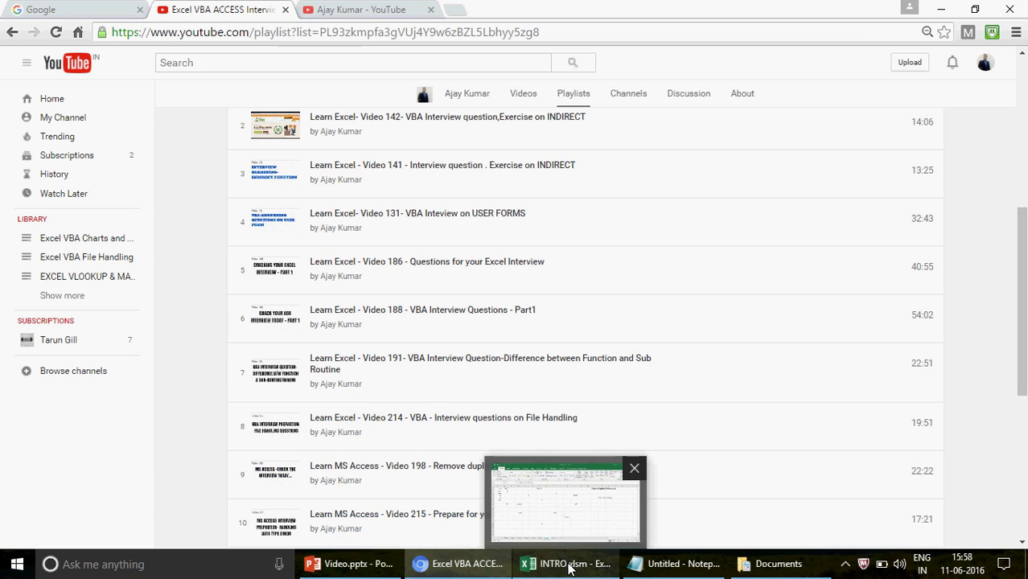
click(569, 566)
Switch to Sheet2 and look over the transaction table A1:C11
click(374, 341)
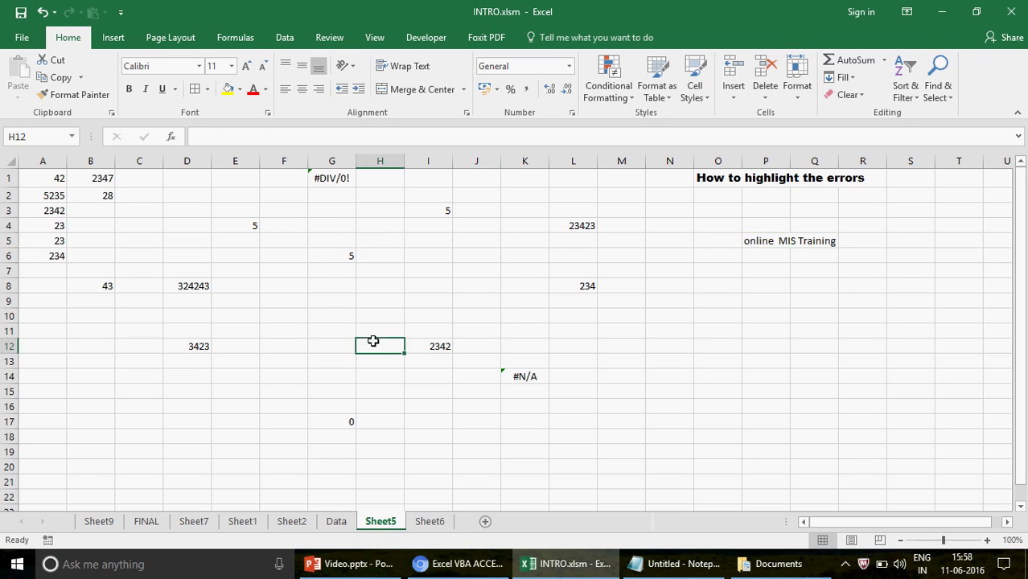
click(284, 245)
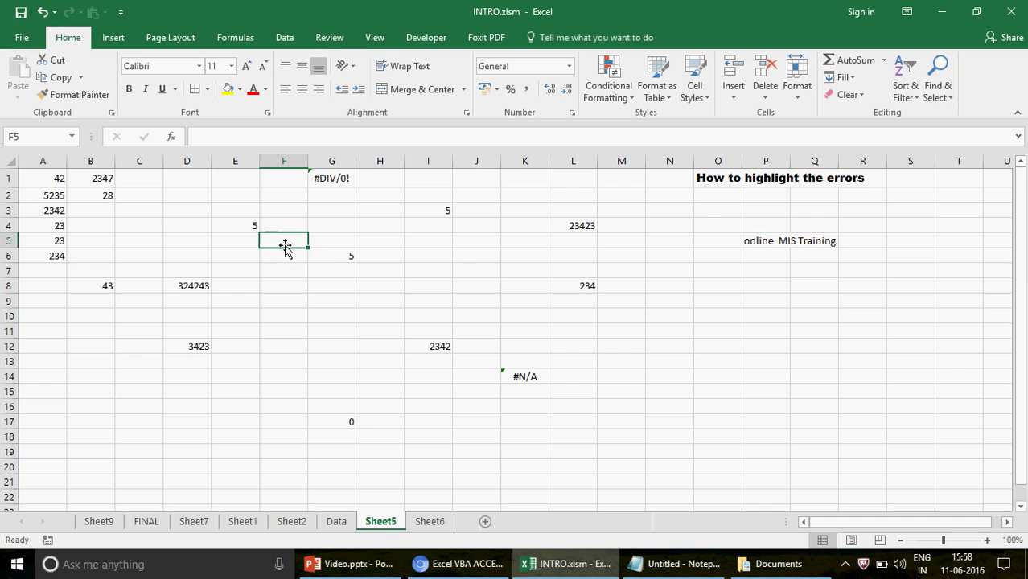
click(291, 521)
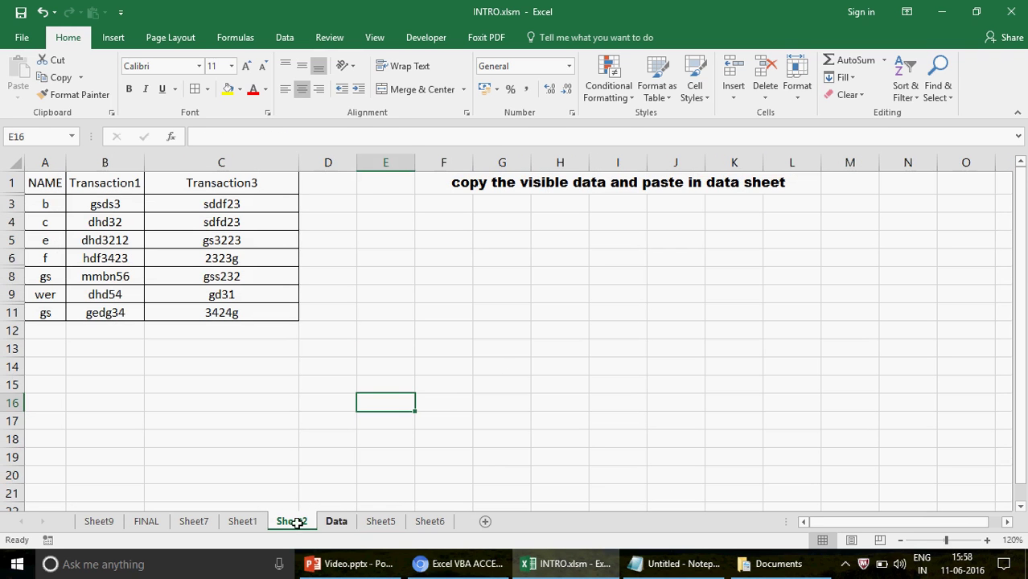
click(453, 331)
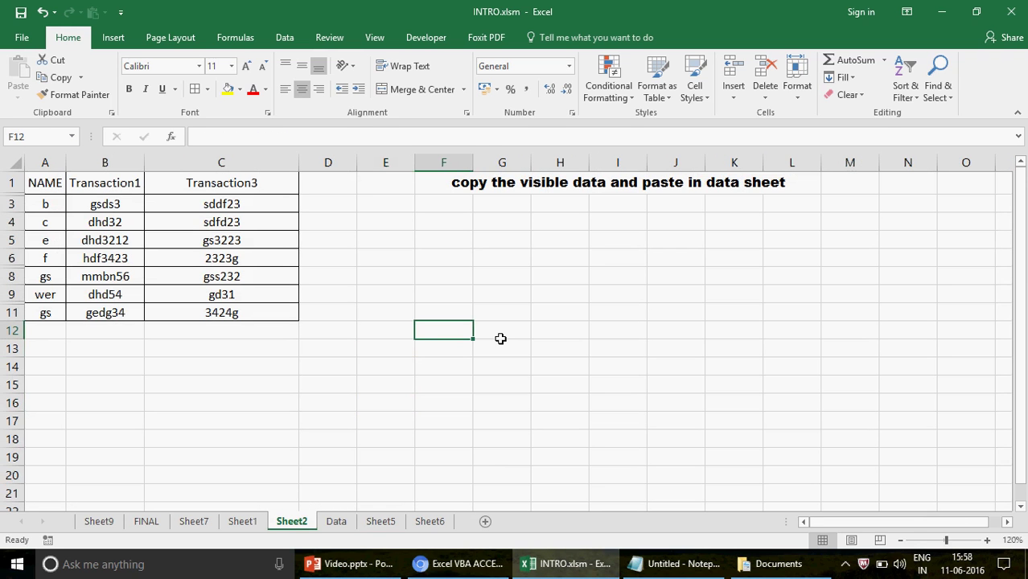
drag(46, 183, 254, 309)
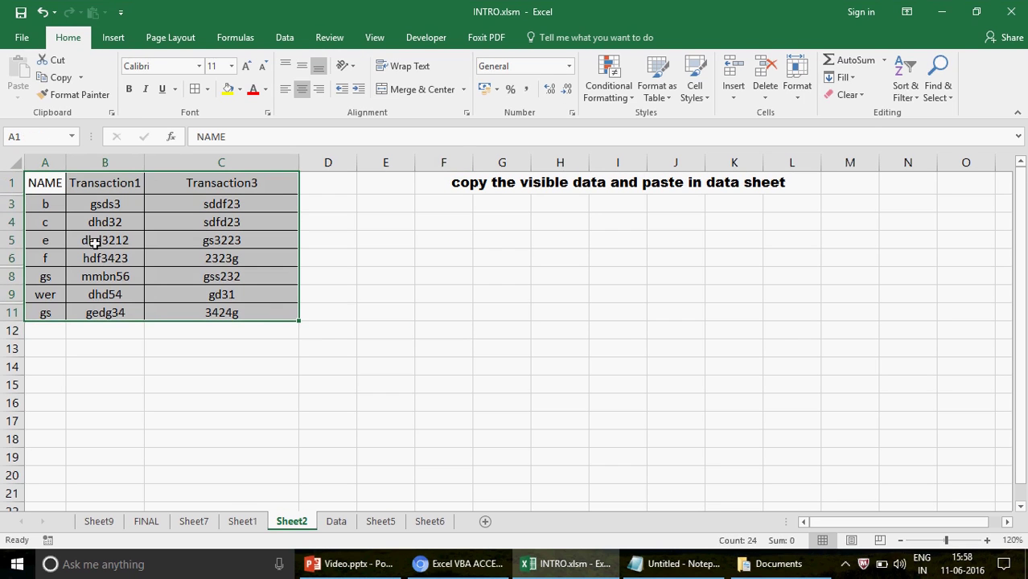
click(30, 185)
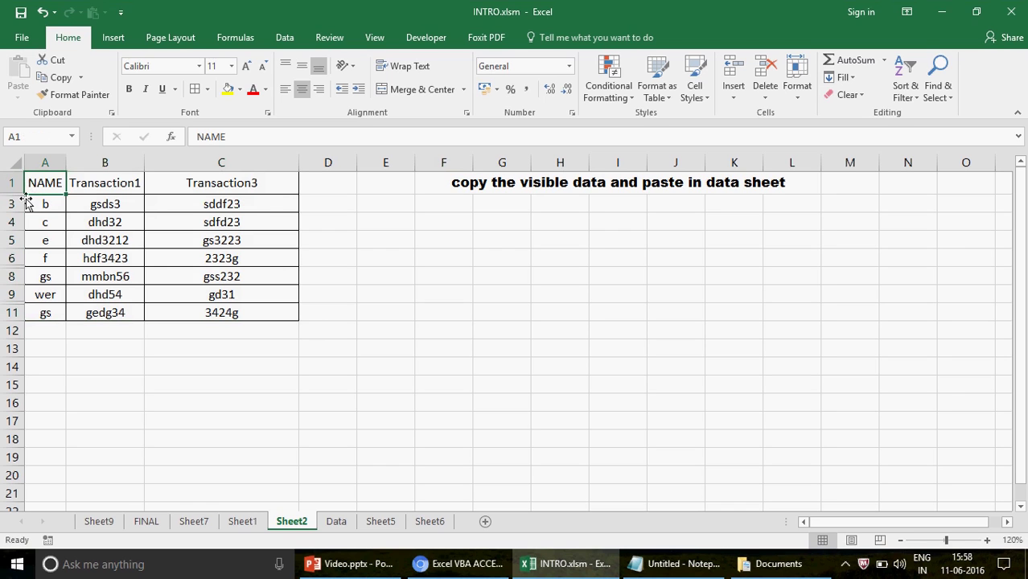
Hide rows 9 and 5, then select the remaining visible table A1:C11
click(12, 294)
right_click(14, 292)
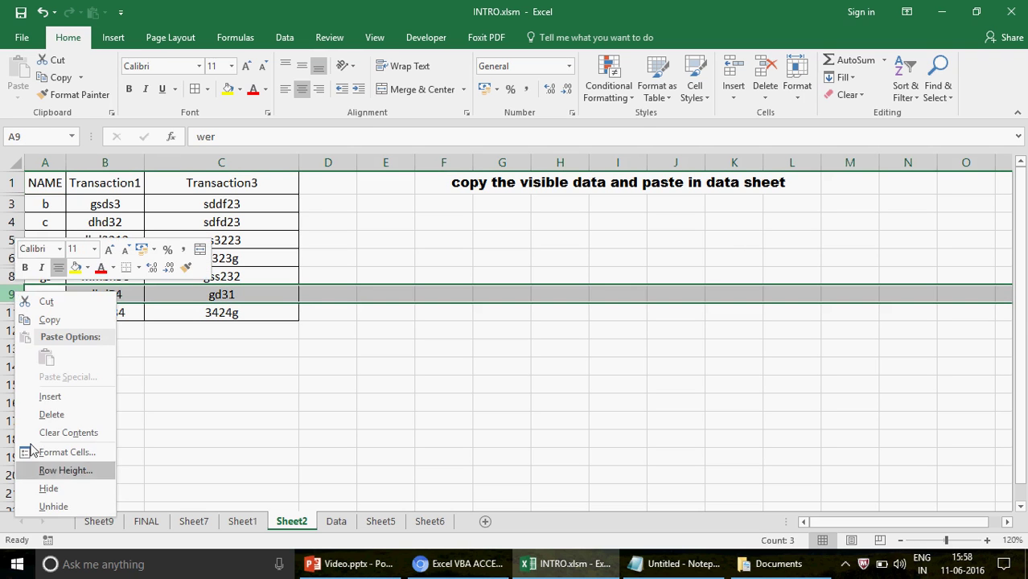
click(69, 489)
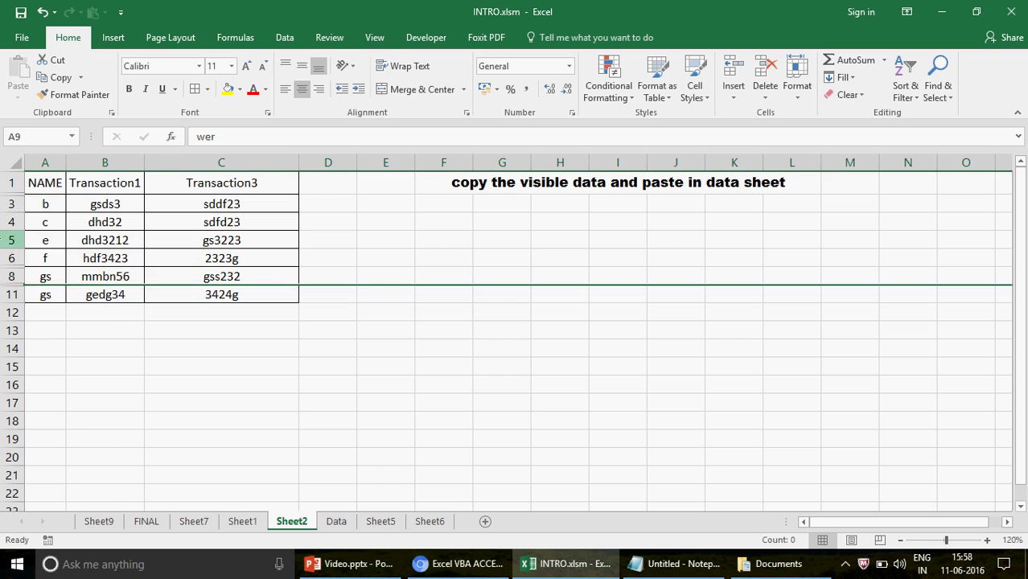
right_click(8, 239)
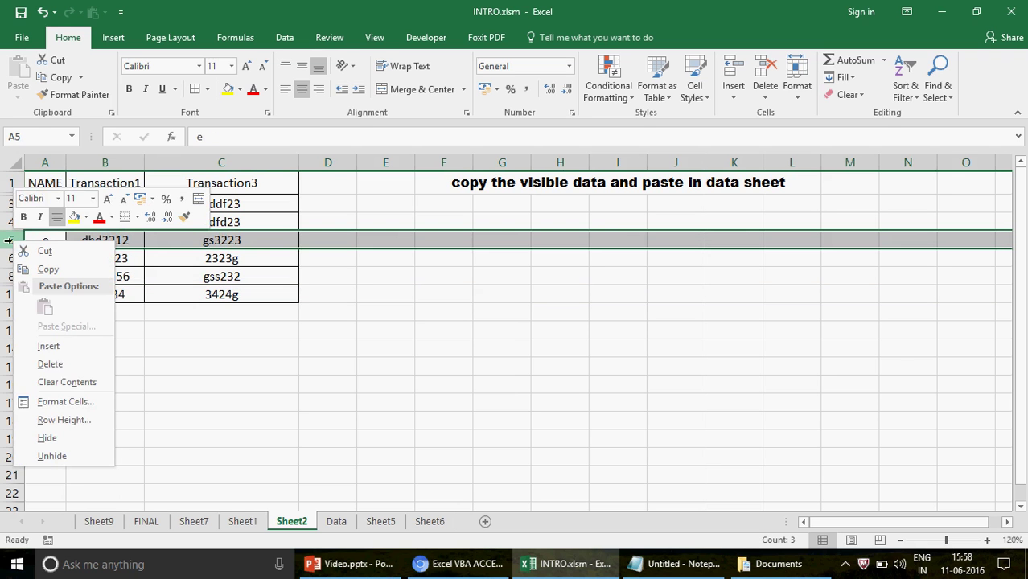
click(80, 438)
click(456, 187)
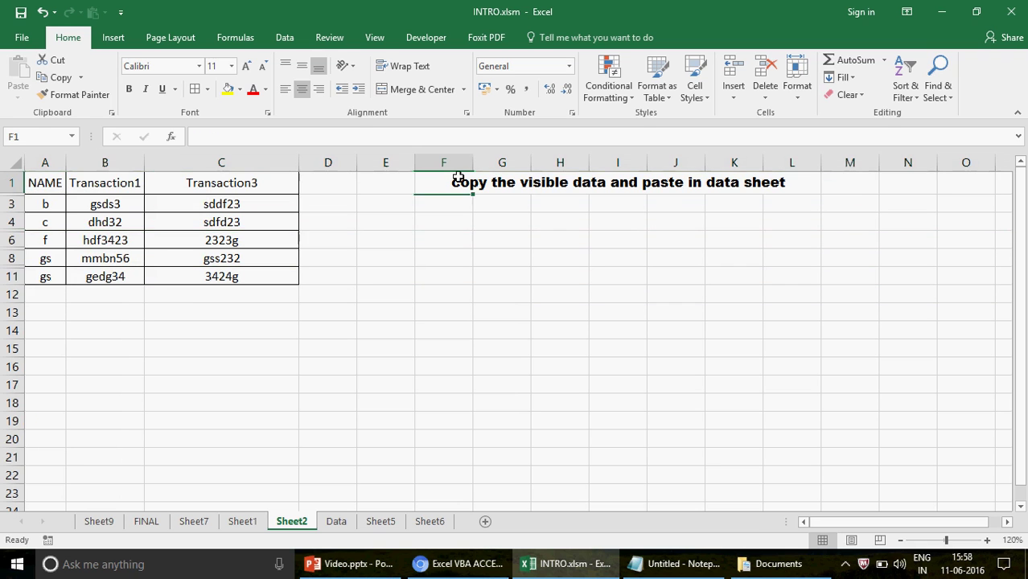
click(42, 183)
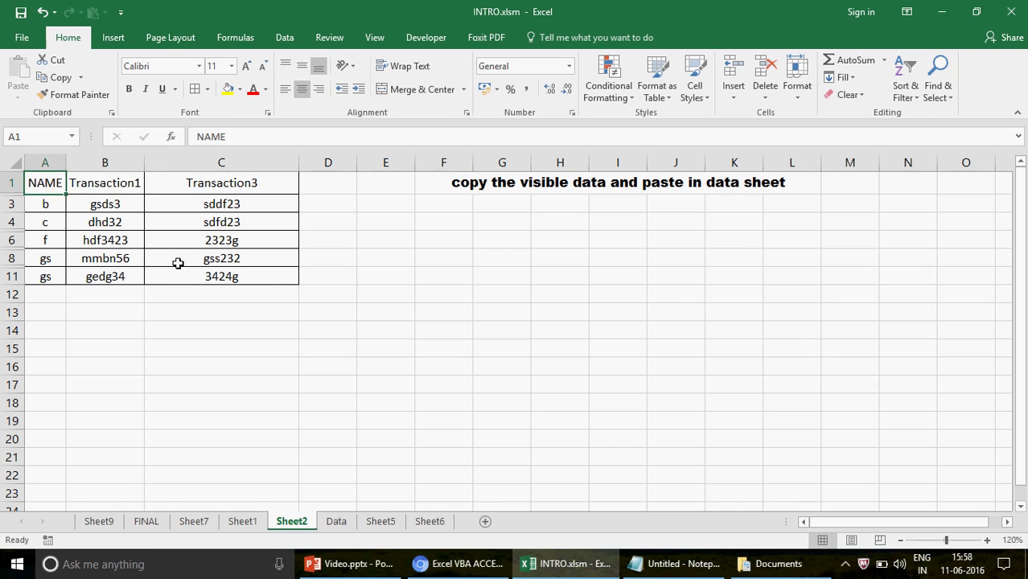
shift+click(269, 276)
Copy the table into A1 of the Data sheet and widen columns A, B and C
key(ctrl+c)
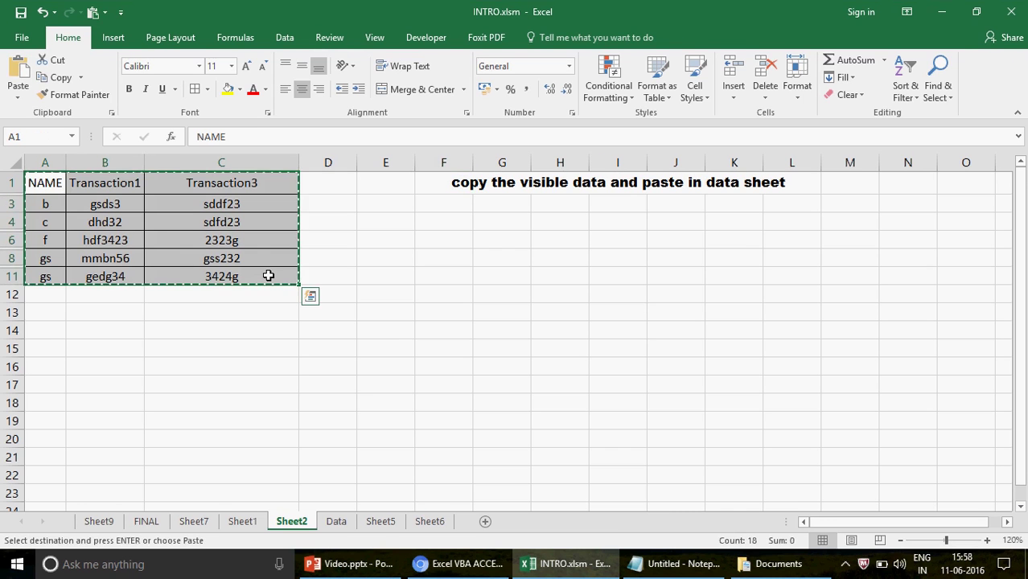
click(336, 522)
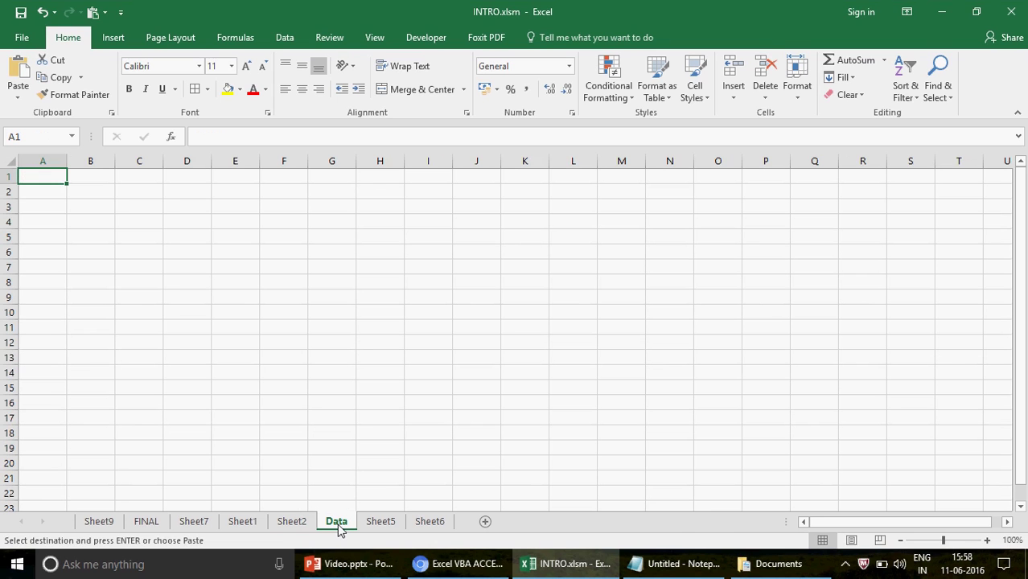
key(ctrl+v)
drag(163, 161, 197, 163)
drag(113, 161, 135, 163)
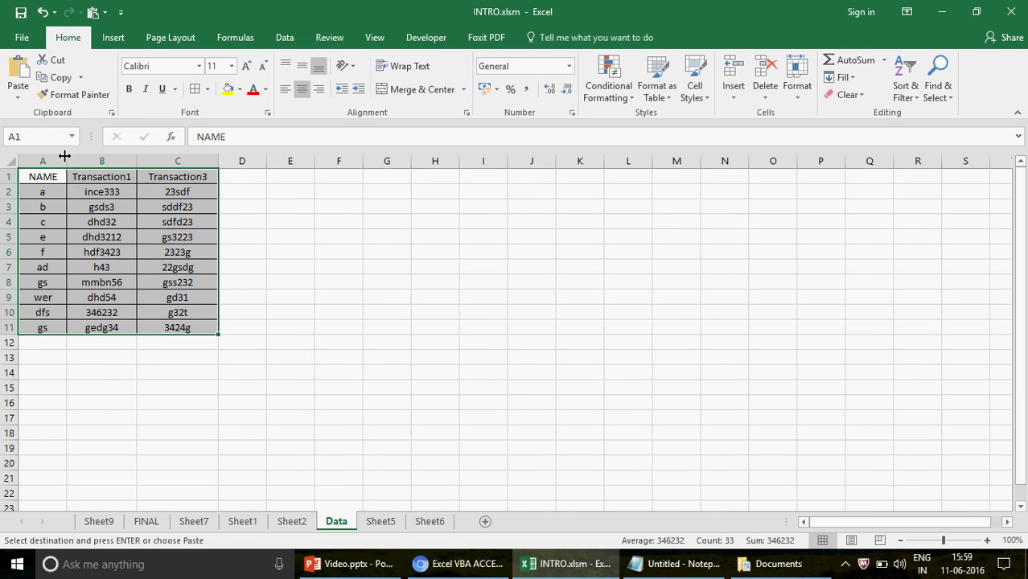
drag(65, 155, 77, 161)
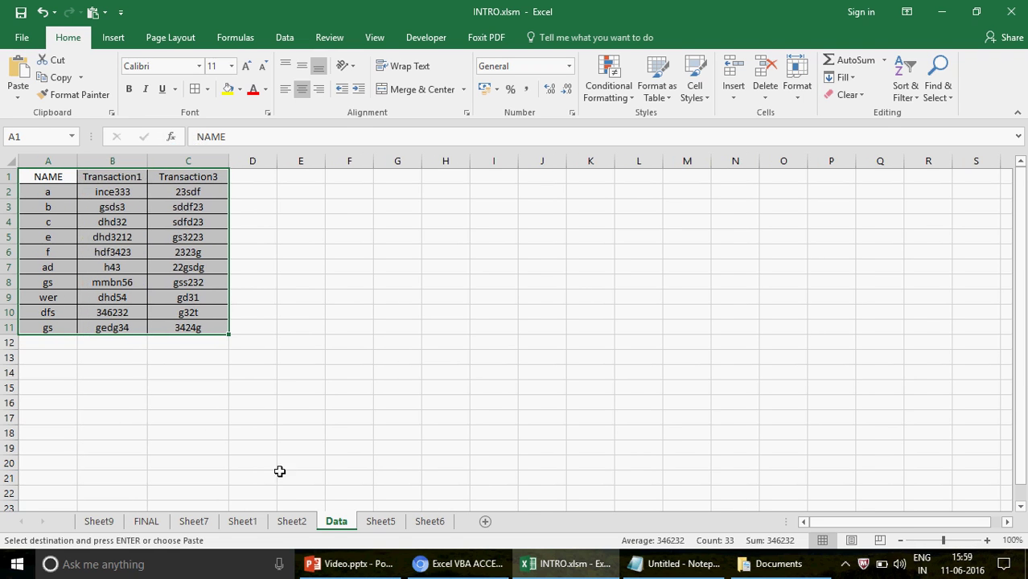
Unhide all rows 1–11 on Sheet2
click(292, 522)
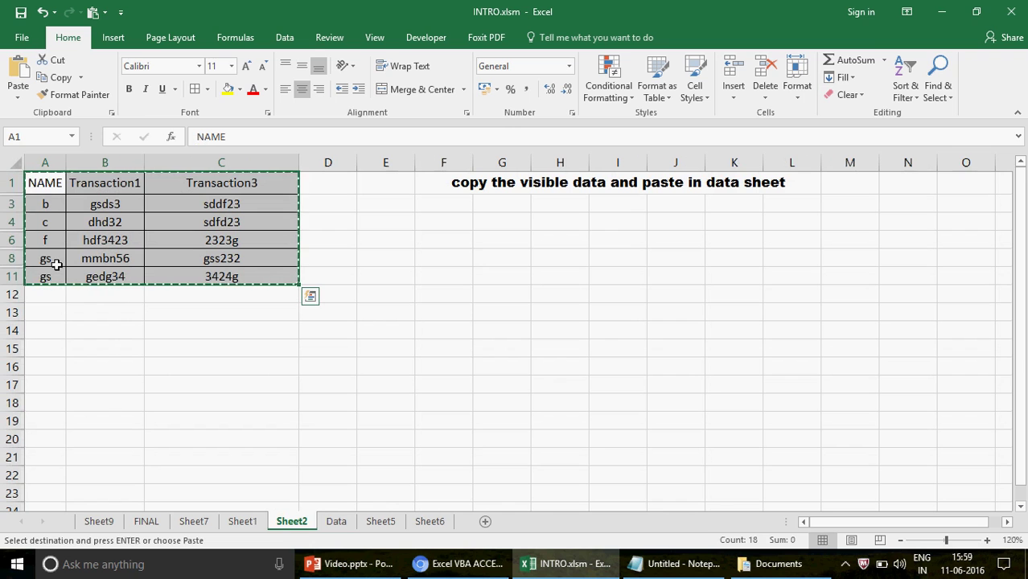
click(46, 185)
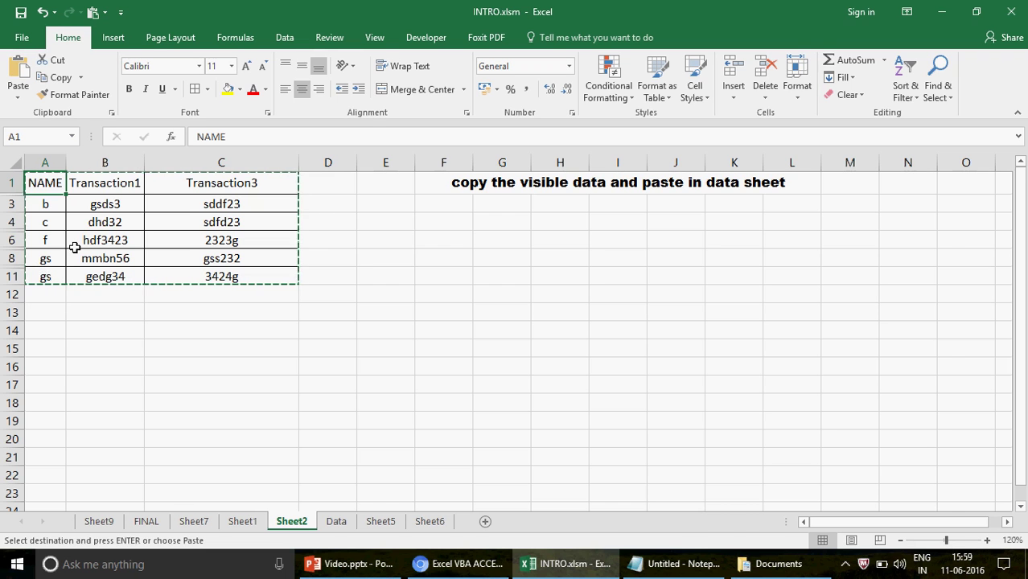
click(333, 523)
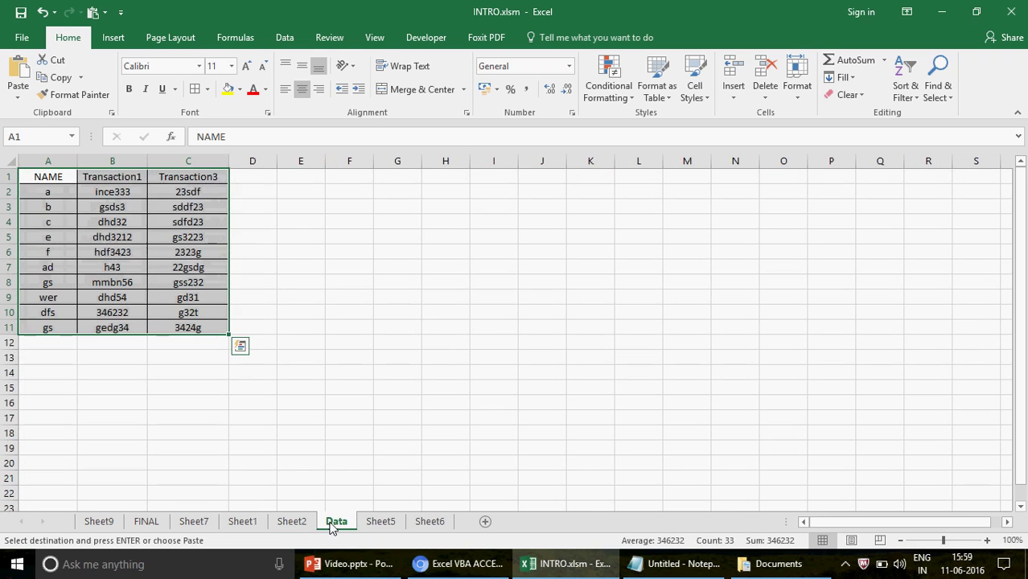
click(292, 523)
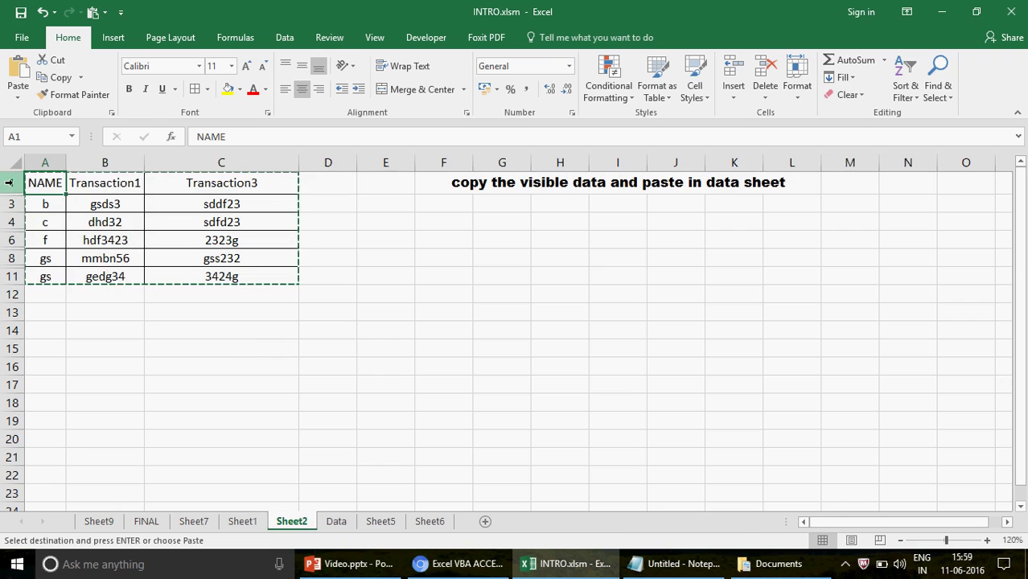
drag(10, 183, 13, 183)
shift+click(12, 277)
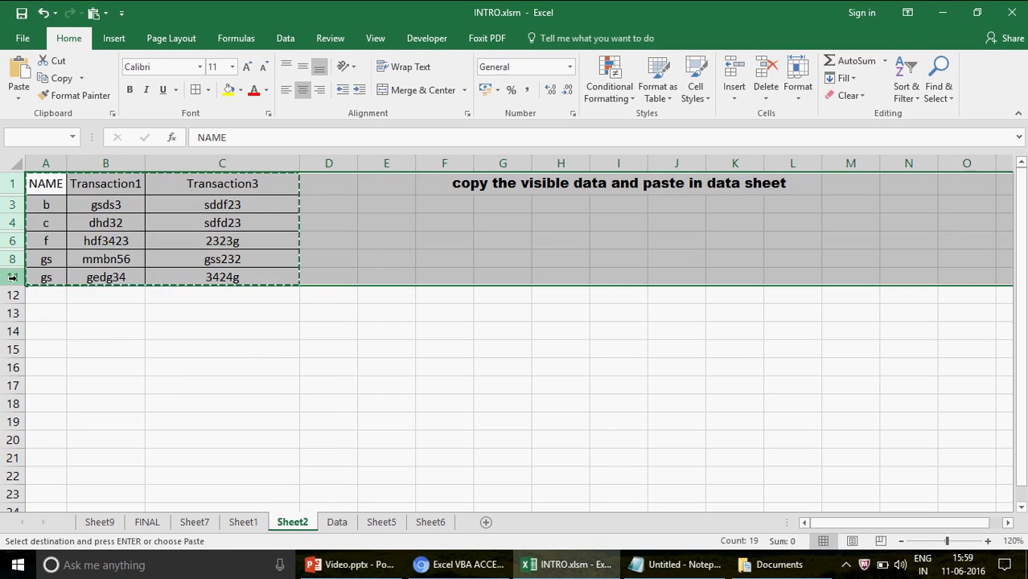
right_click(13, 277)
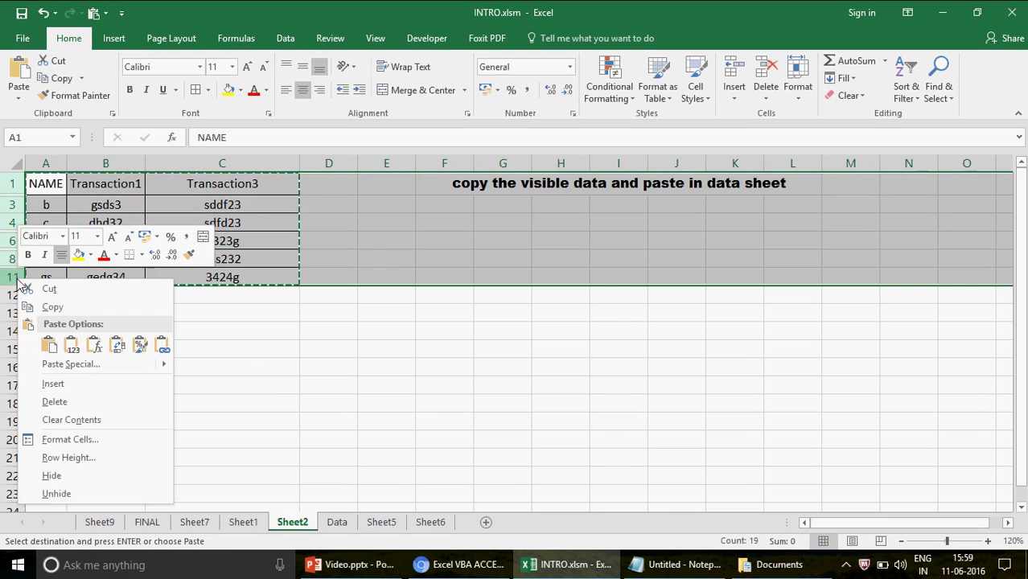
click(85, 490)
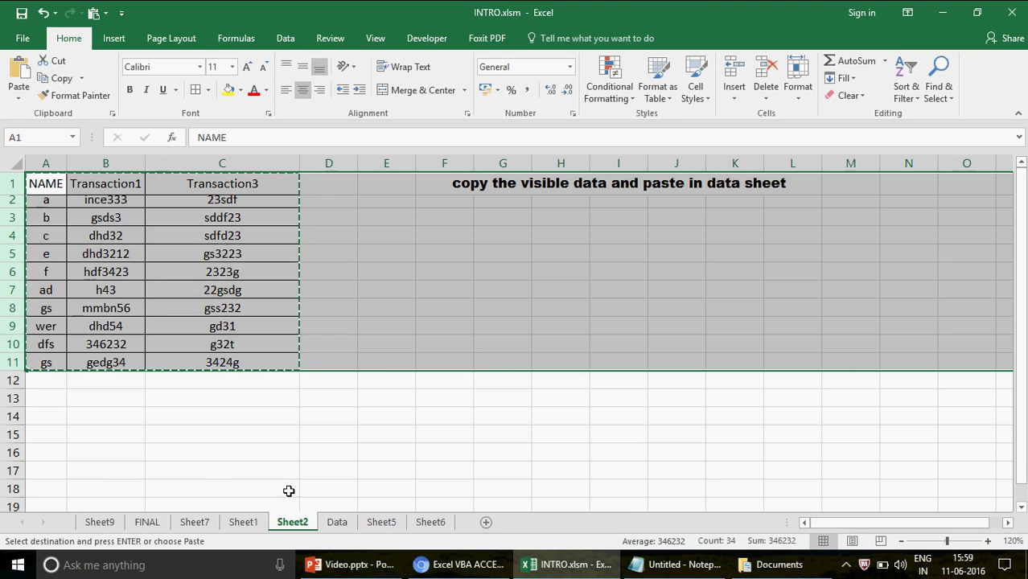
Check the Data sheet, cancel Sheet2's copy marquee, and select the visible table A1:C11
click(338, 523)
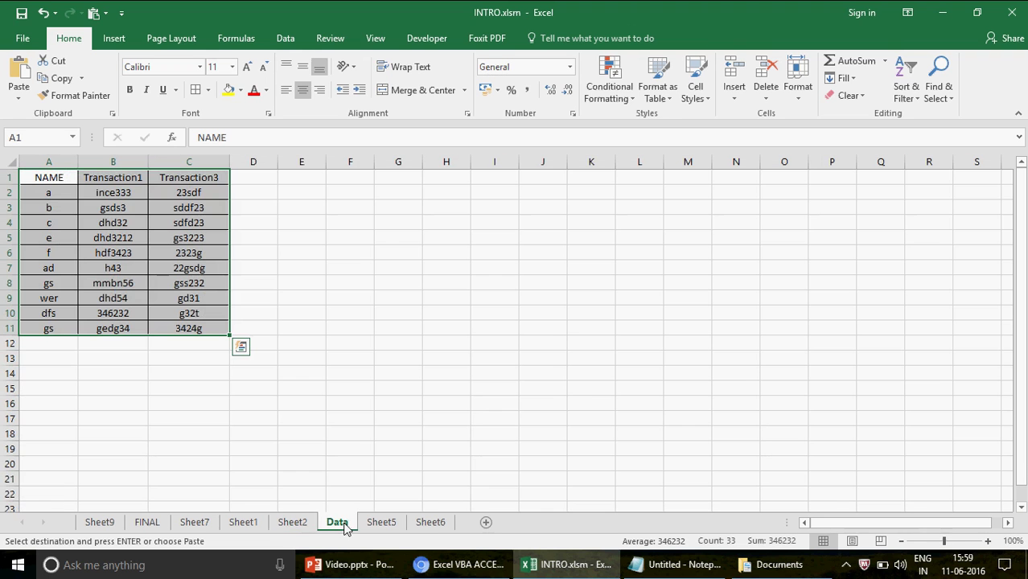
click(293, 524)
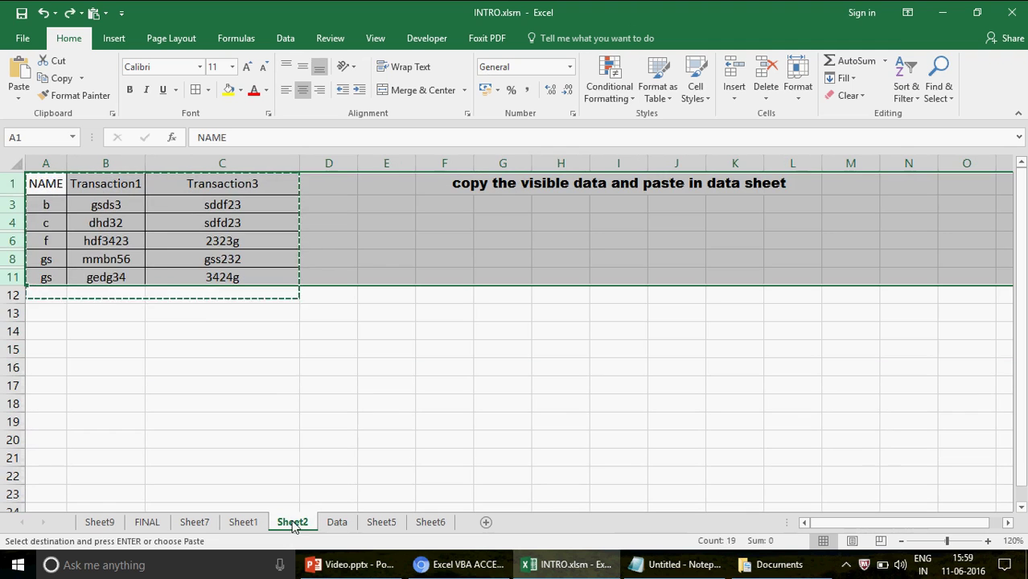
click(217, 310)
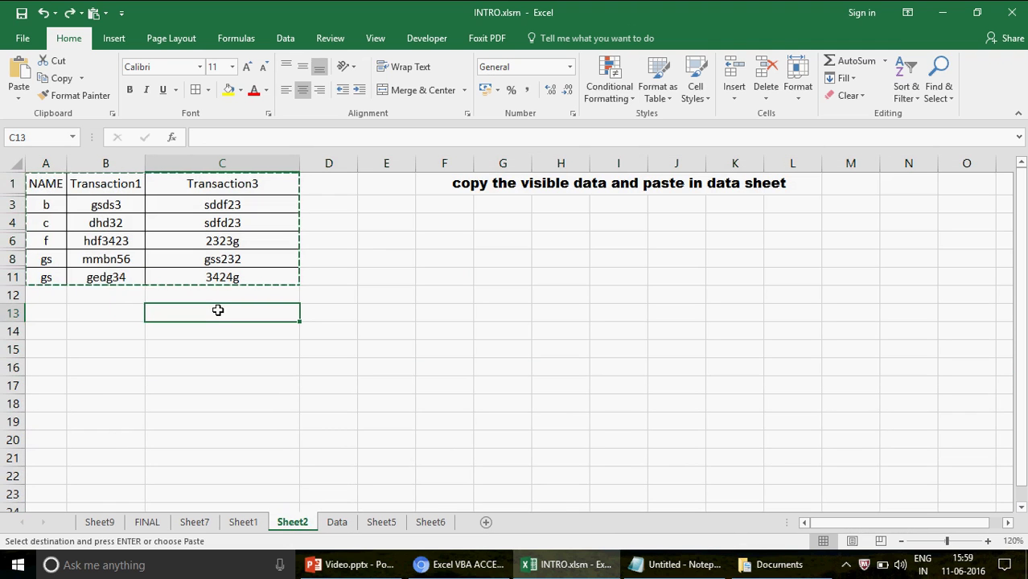
key(Escape)
click(42, 184)
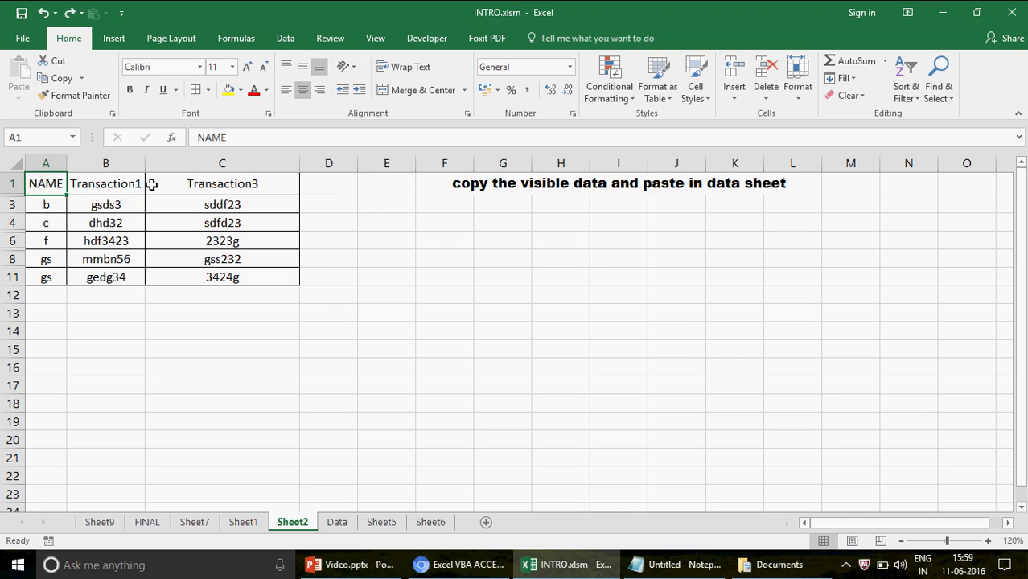
click(460, 185)
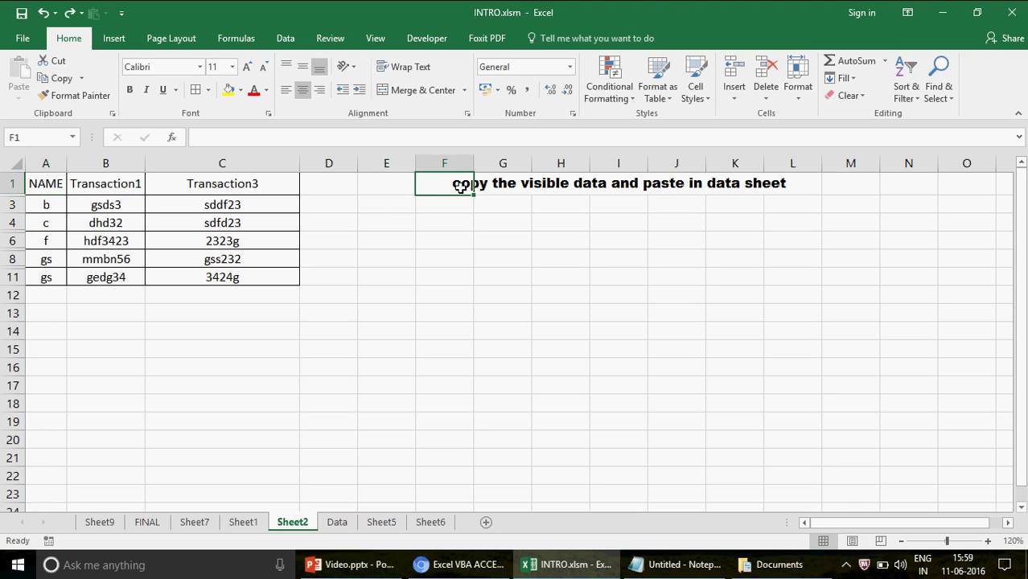
click(45, 185)
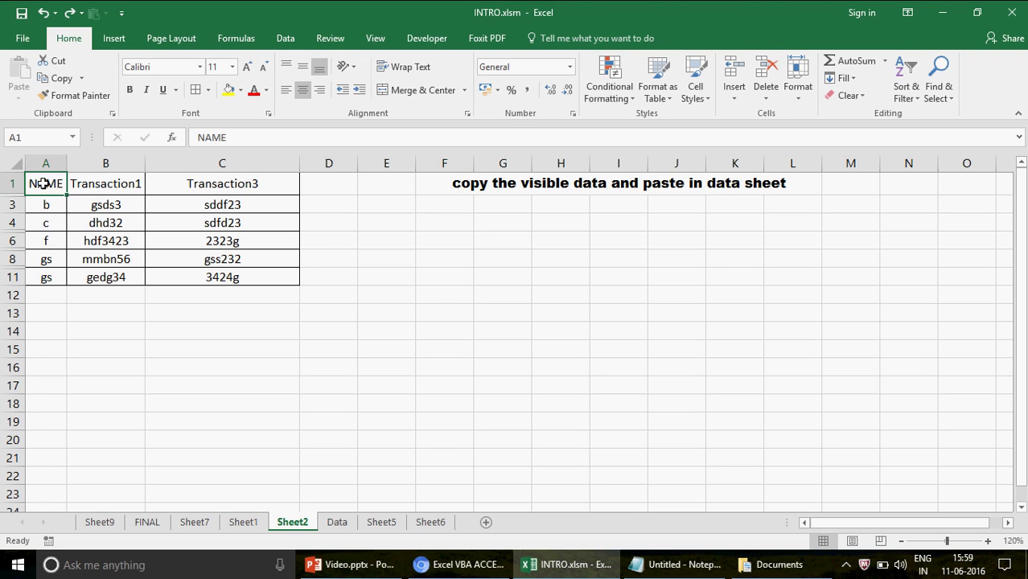
drag(44, 184, 283, 287)
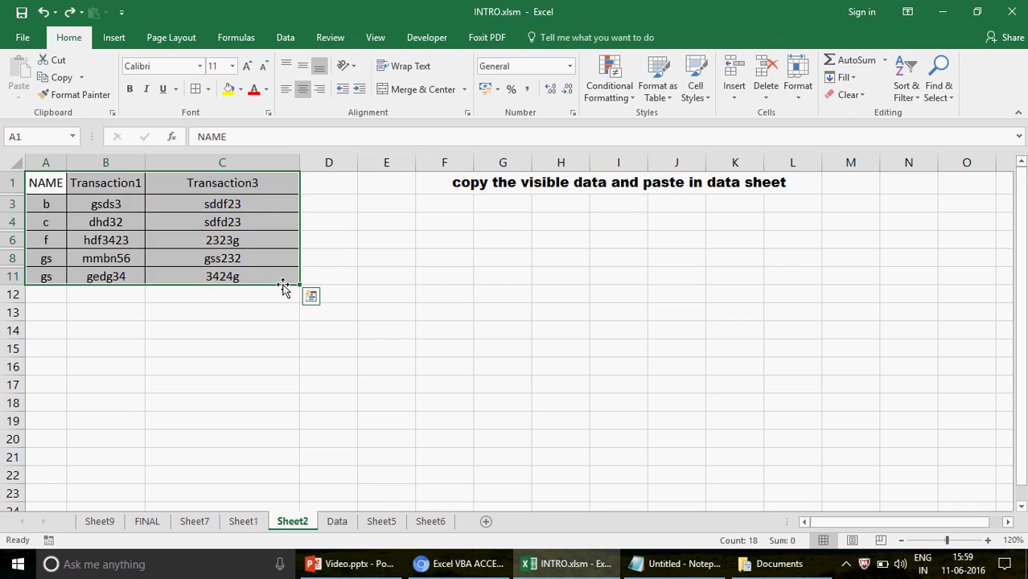
Type the note 'ctrl+G' in G4, then select the table A1 through C11
click(517, 219)
text(ctrl+)
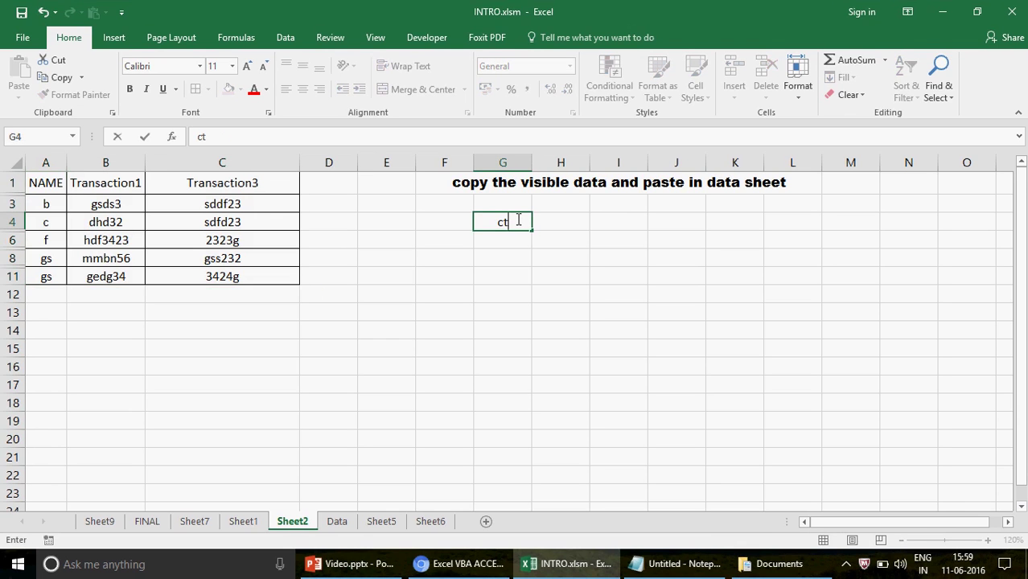
key(Caps_Lock)
key(Return)
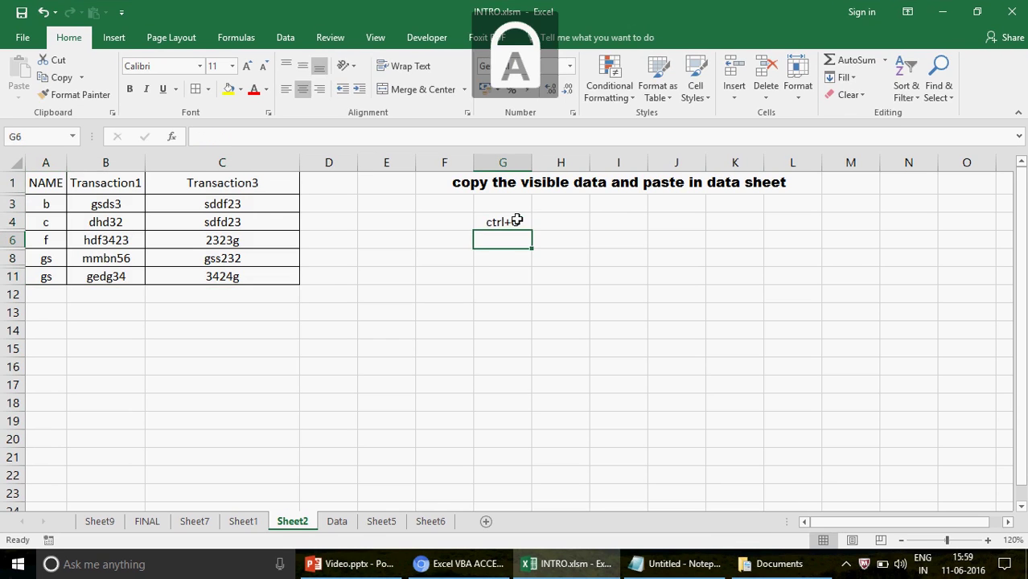
click(46, 180)
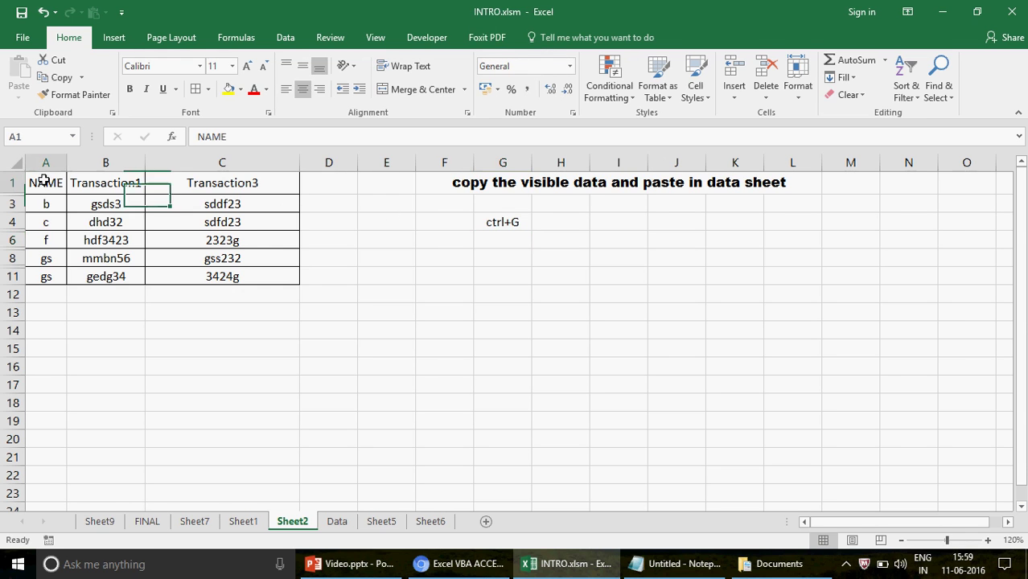
shift+click(246, 278)
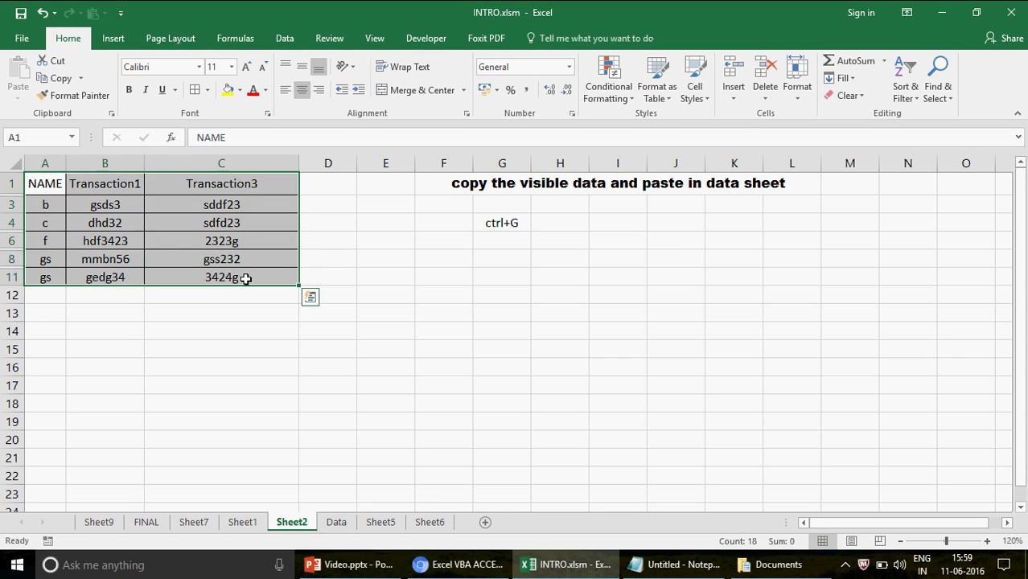
Open the Go To Special dialog through Find & Select > Go To for the selected table
key(ctrl+g)
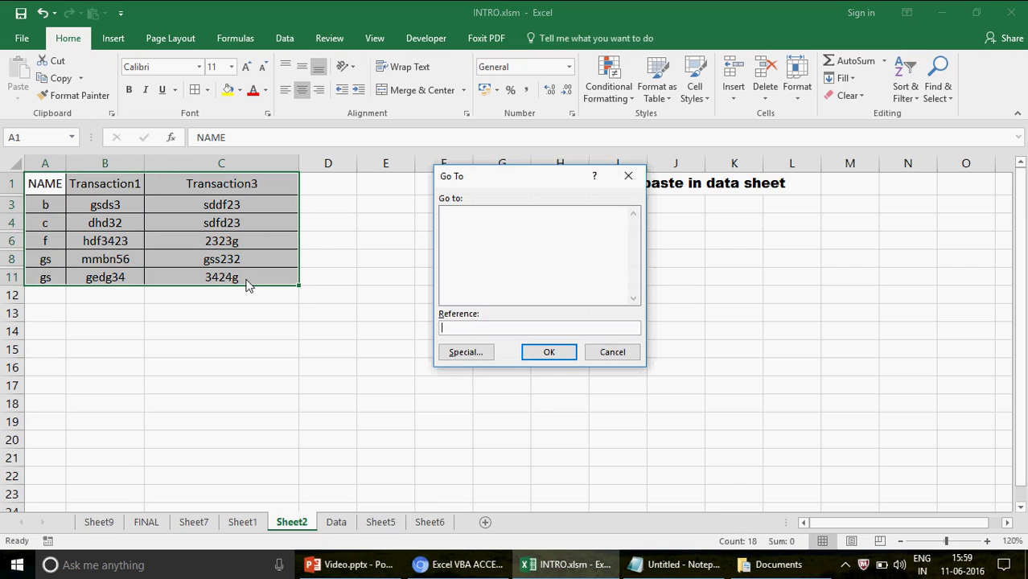
click(613, 352)
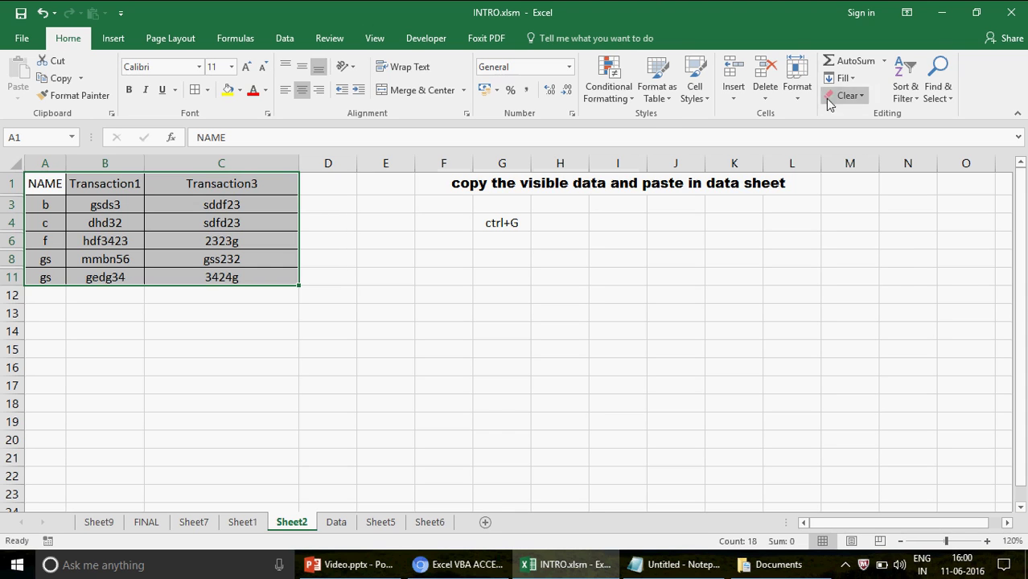
click(949, 98)
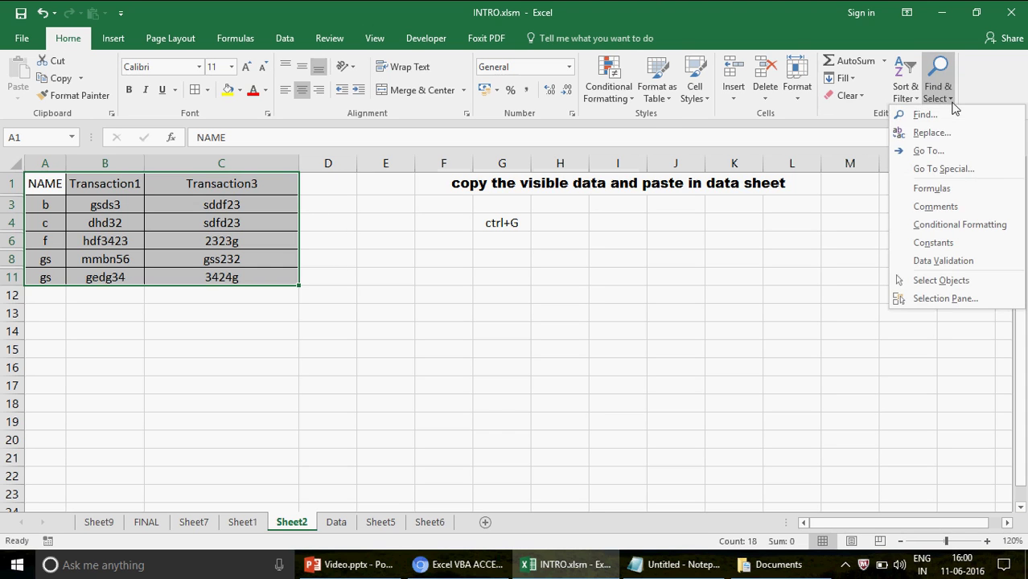
click(948, 170)
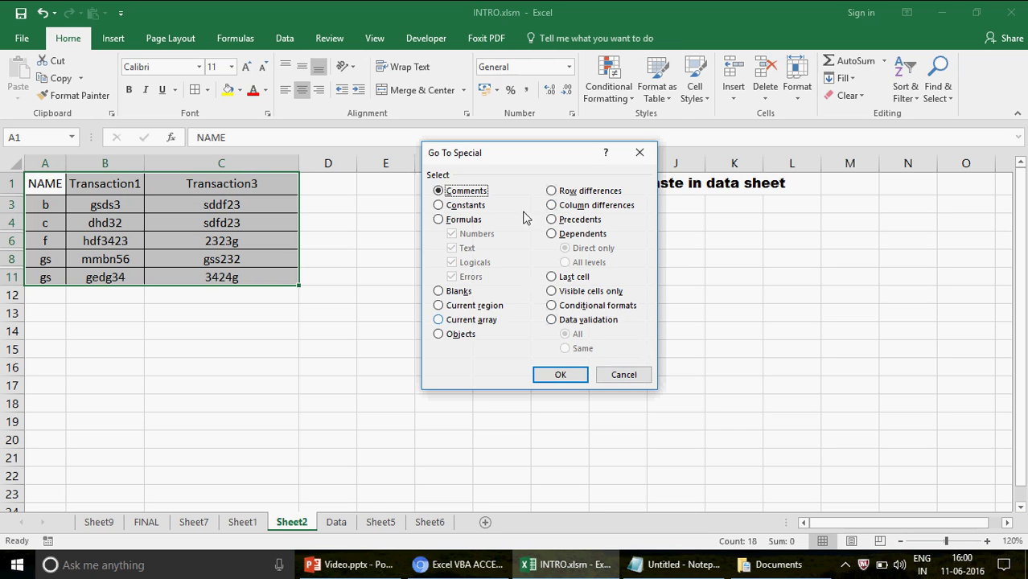
click(634, 380)
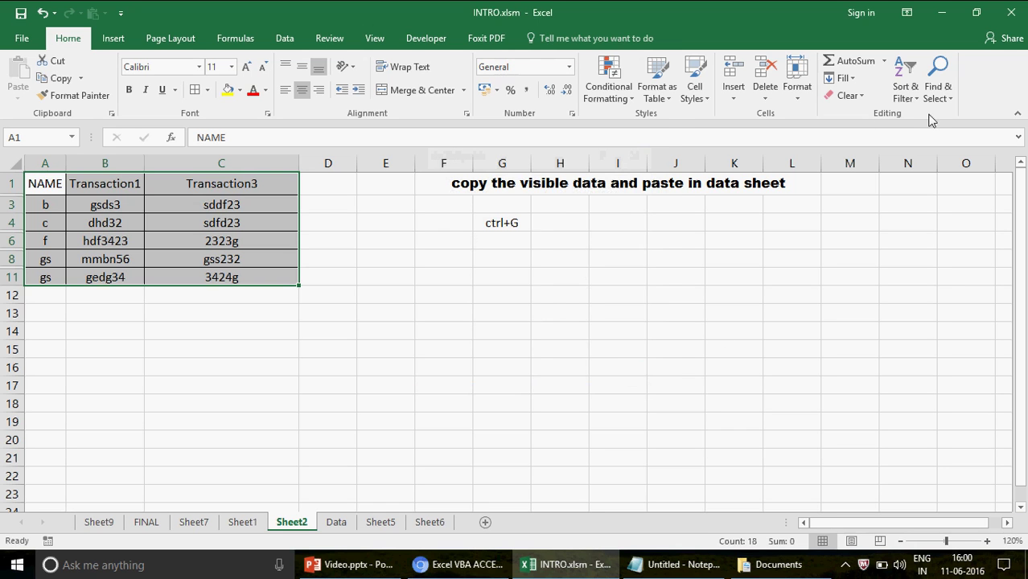
click(952, 98)
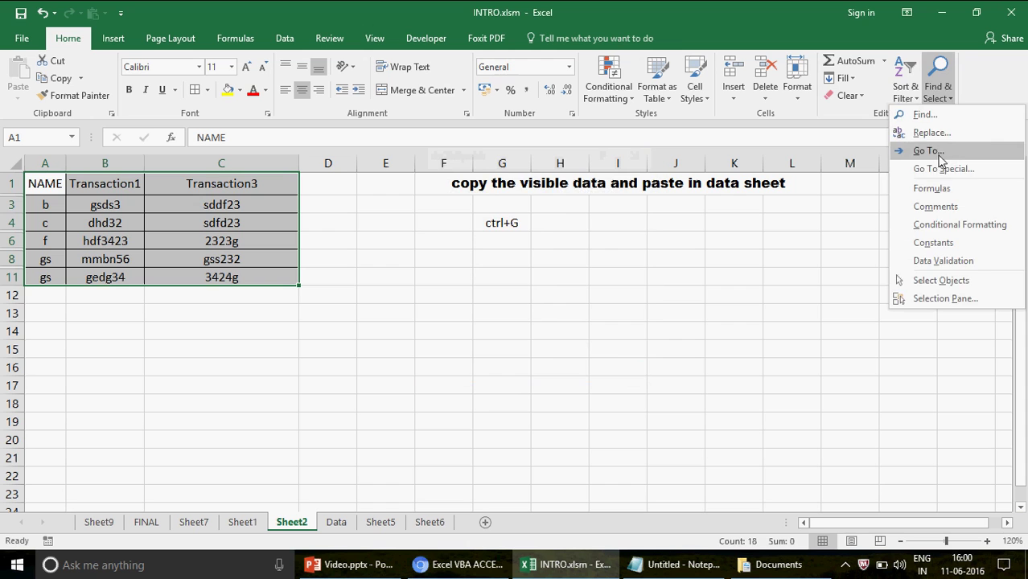
click(928, 140)
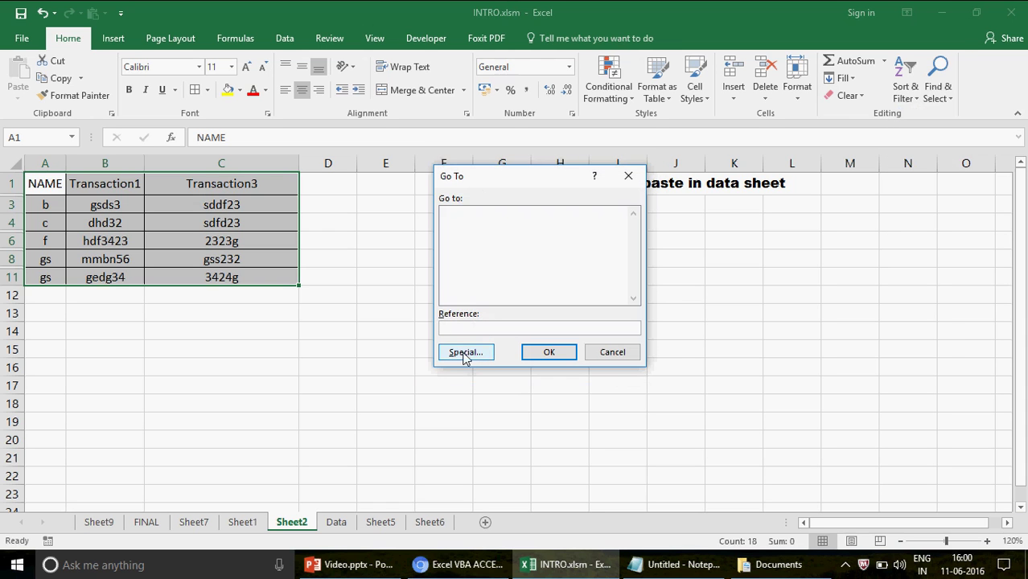
click(468, 354)
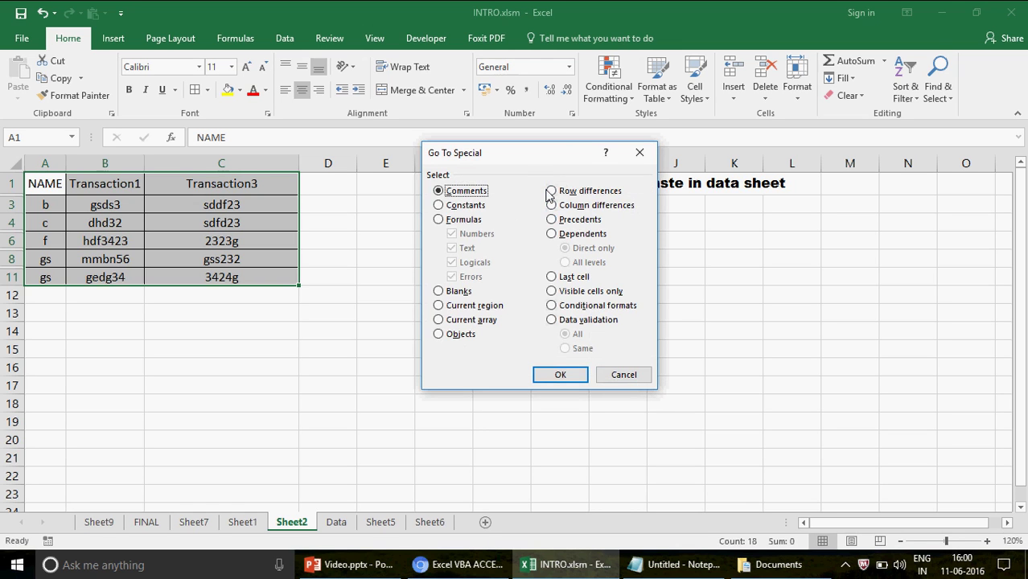
Select only the visible cells, copy them, and switch to the Data sheet
click(555, 298)
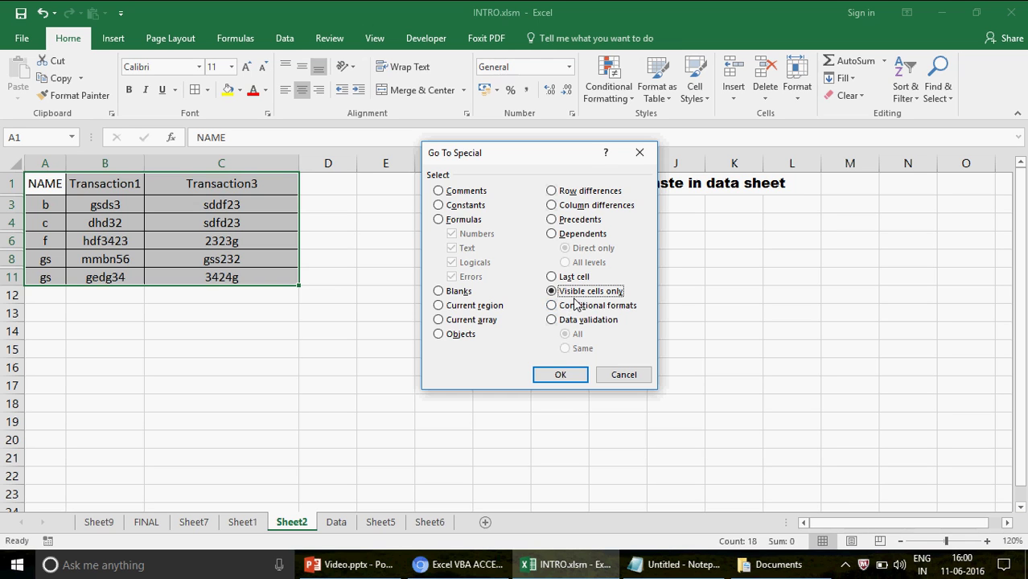
click(560, 375)
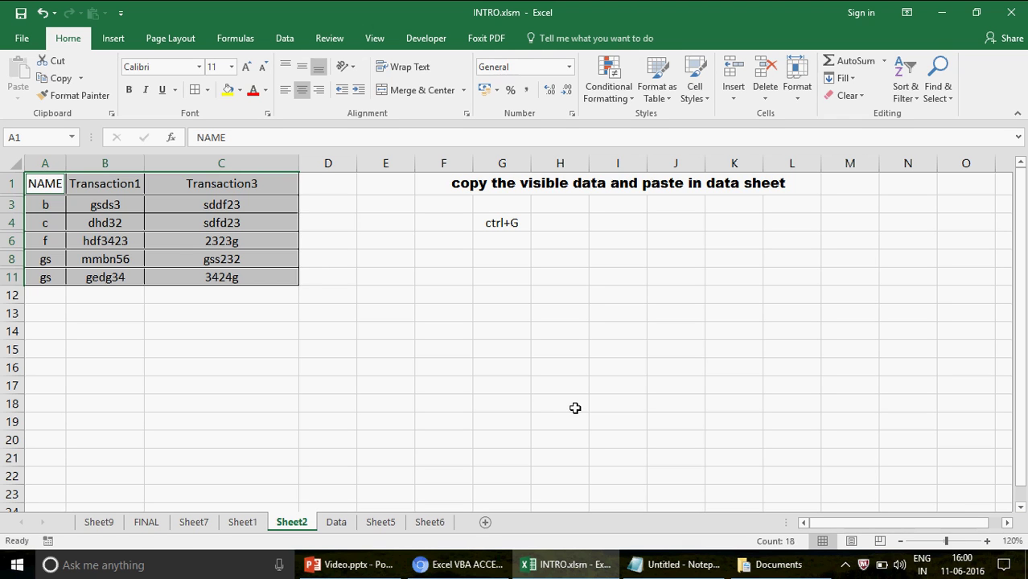
key(ctrl+c)
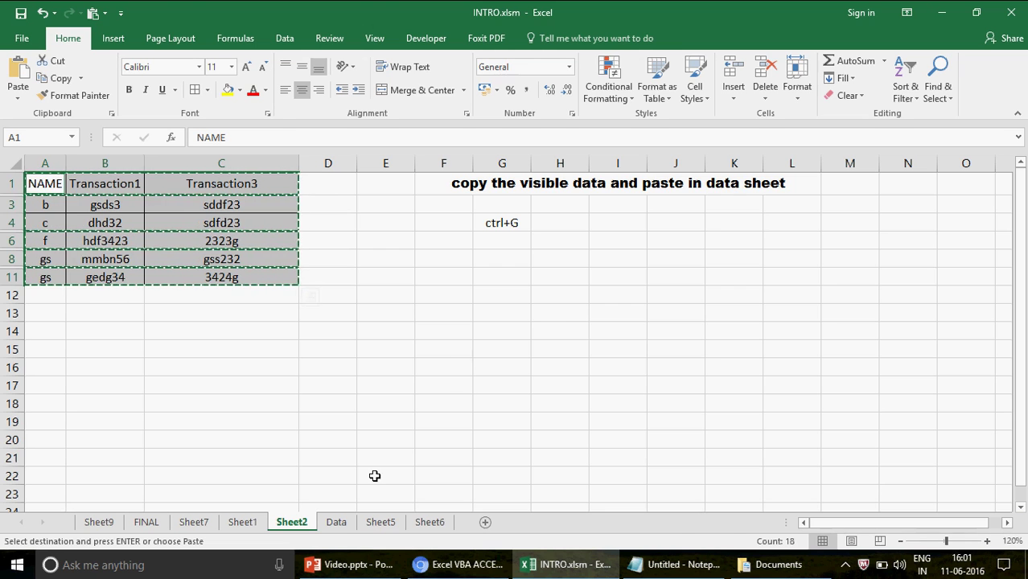
click(340, 524)
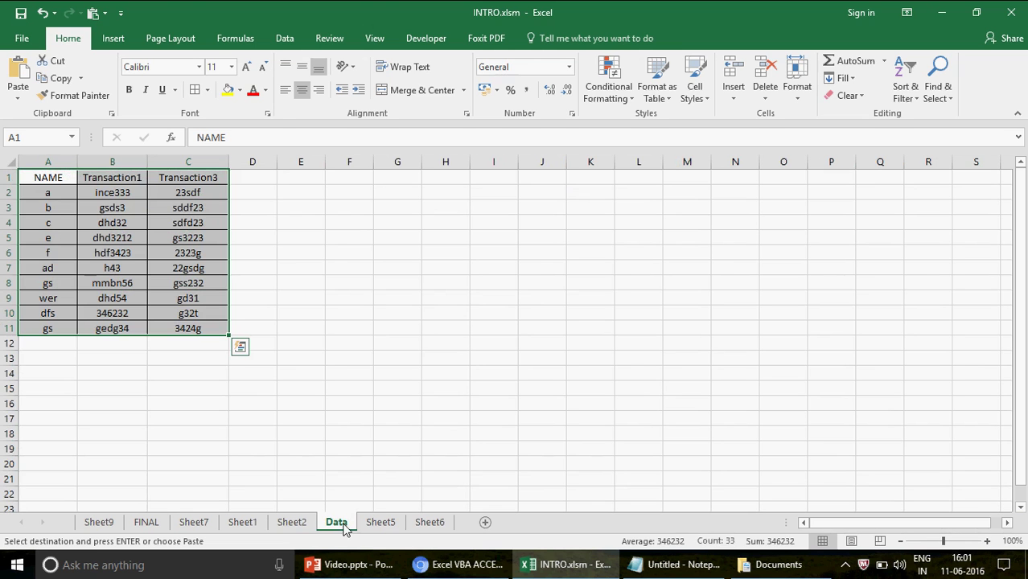
Paste the visible rows at F1 on the Data sheet and autofit columns G and H
click(360, 184)
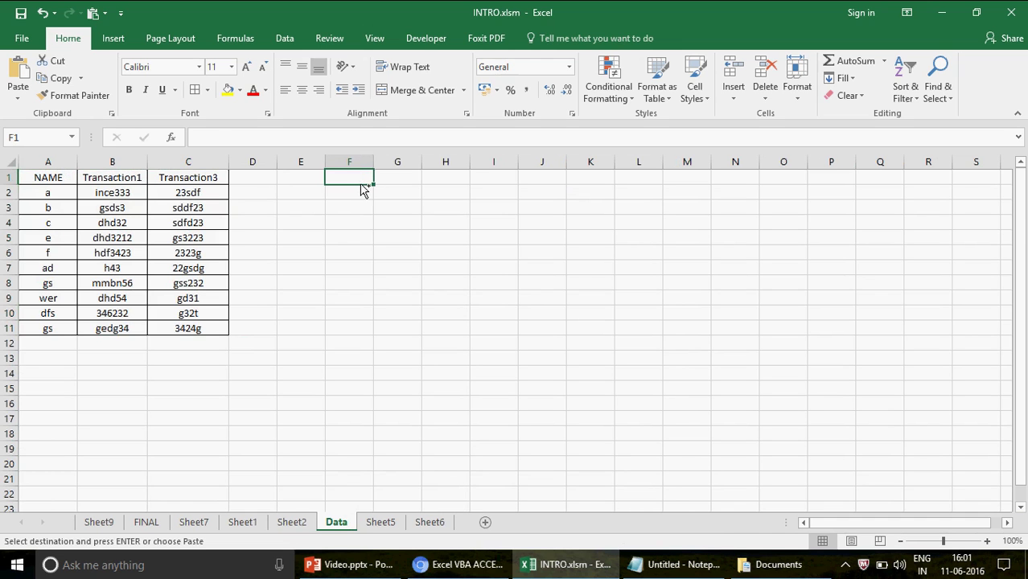
key(ctrl+v)
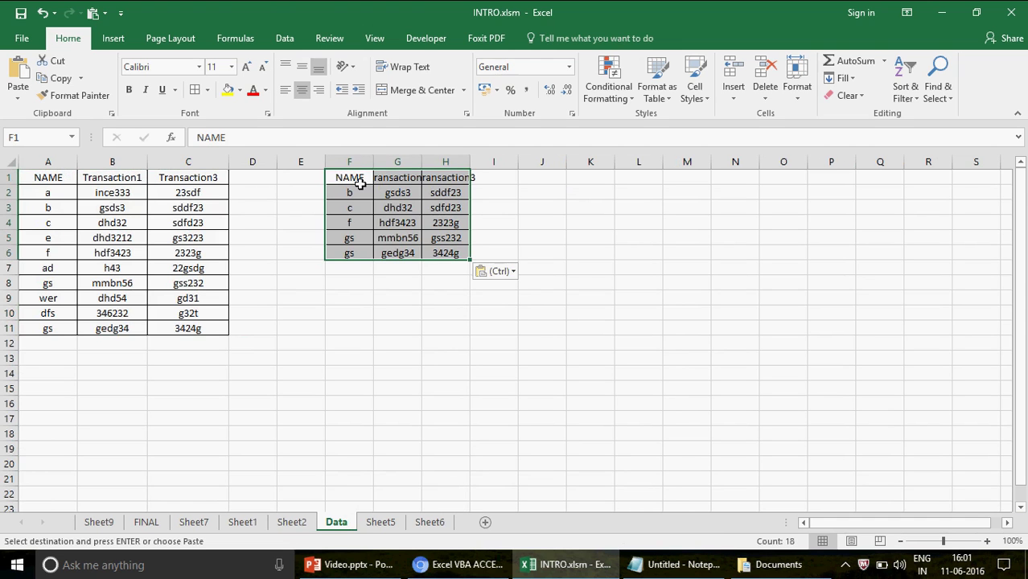
drag(422, 164, 421, 164)
double_click(421, 164)
double_click(486, 164)
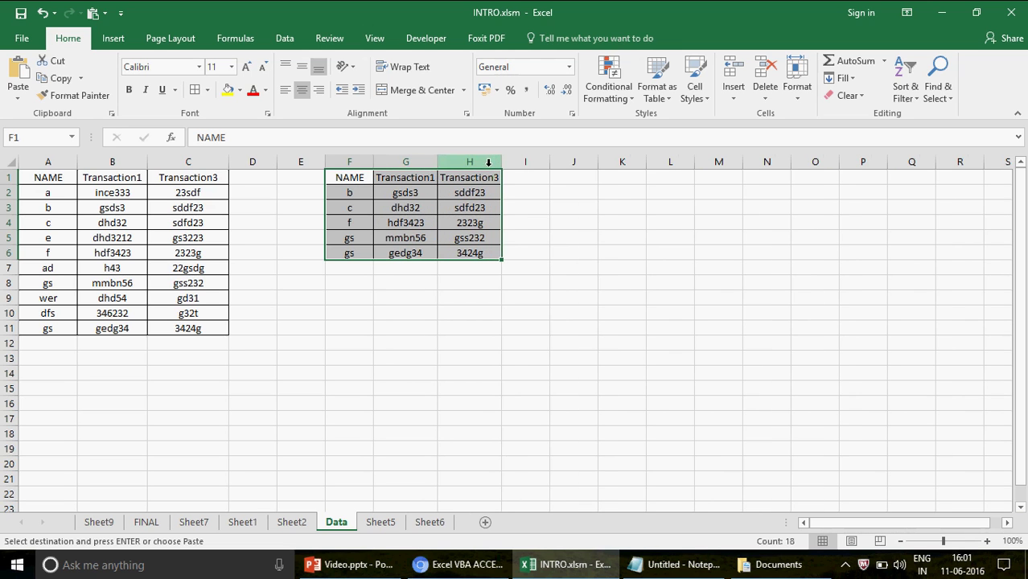
Add CTRL+V notes in cells B14 and H10, then return to Sheet2
click(36, 177)
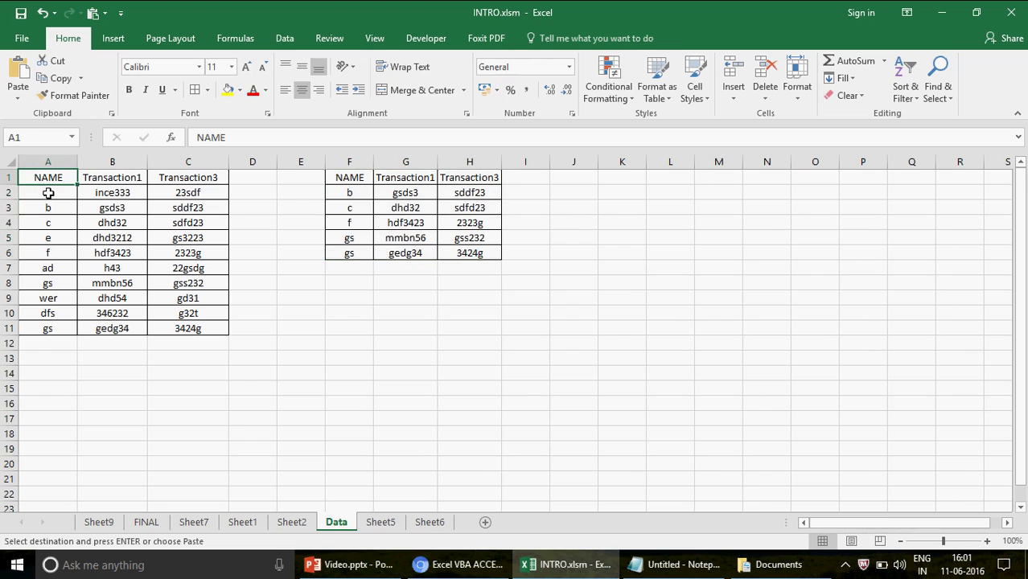
shift+click(194, 328)
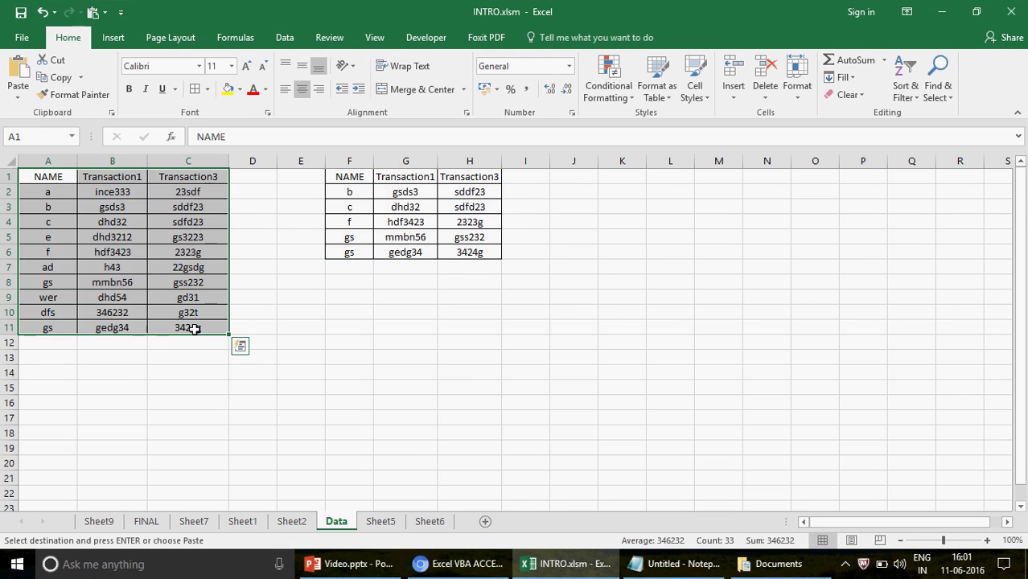
click(124, 379)
text(CTR)
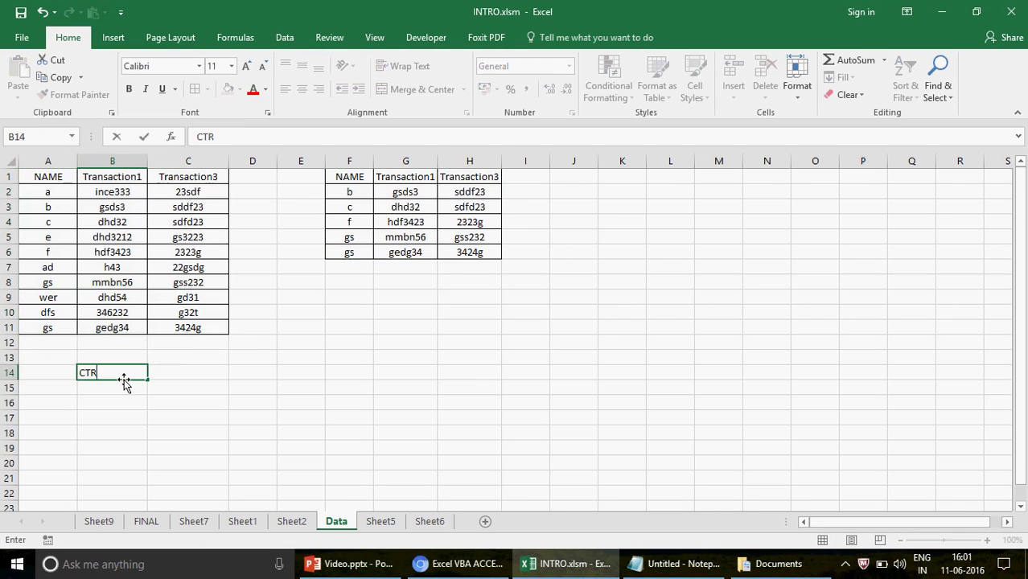
text(L+V)
key(Return)
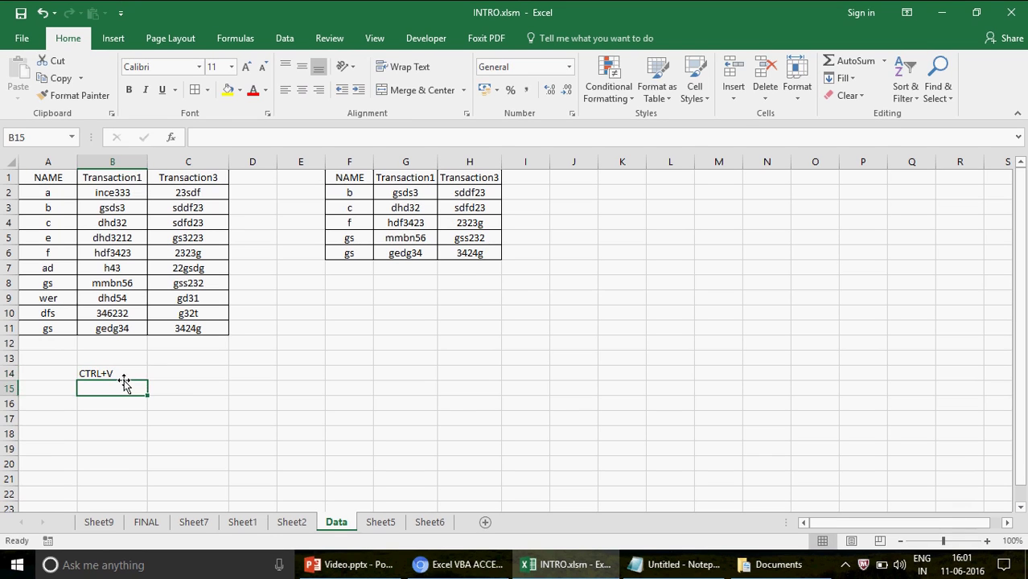
click(440, 316)
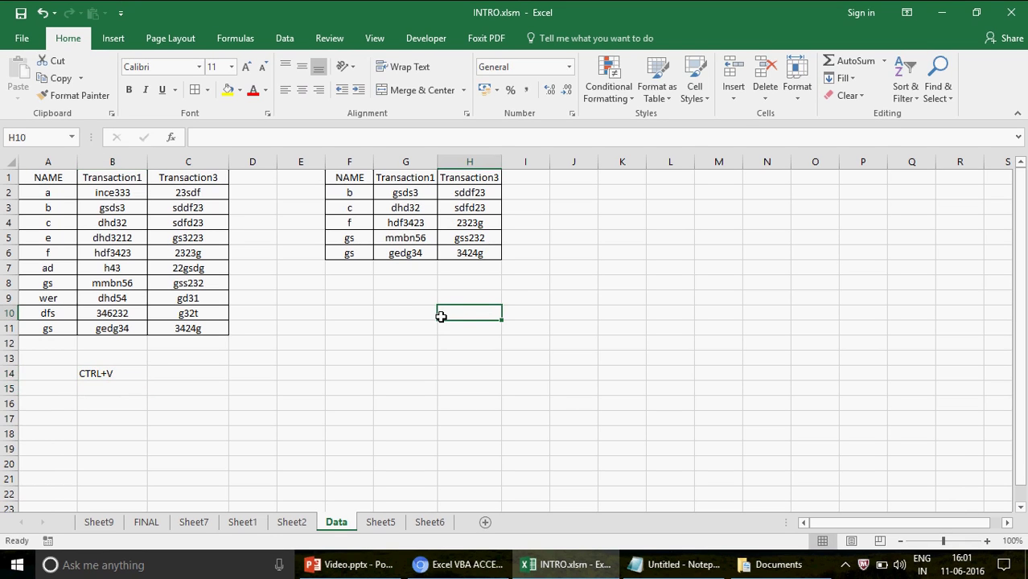
text(CTRL+)
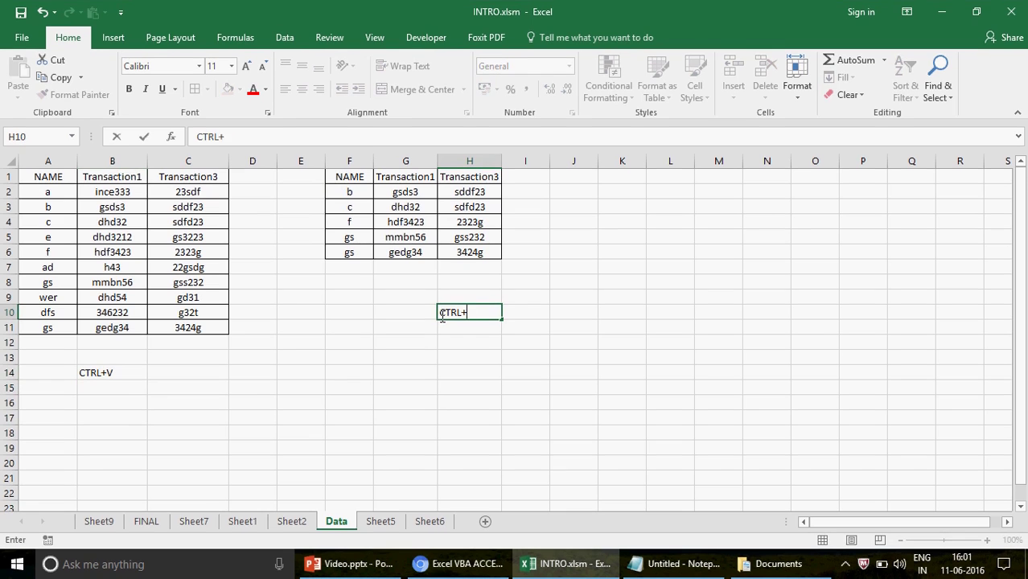
text(V)
key(Return)
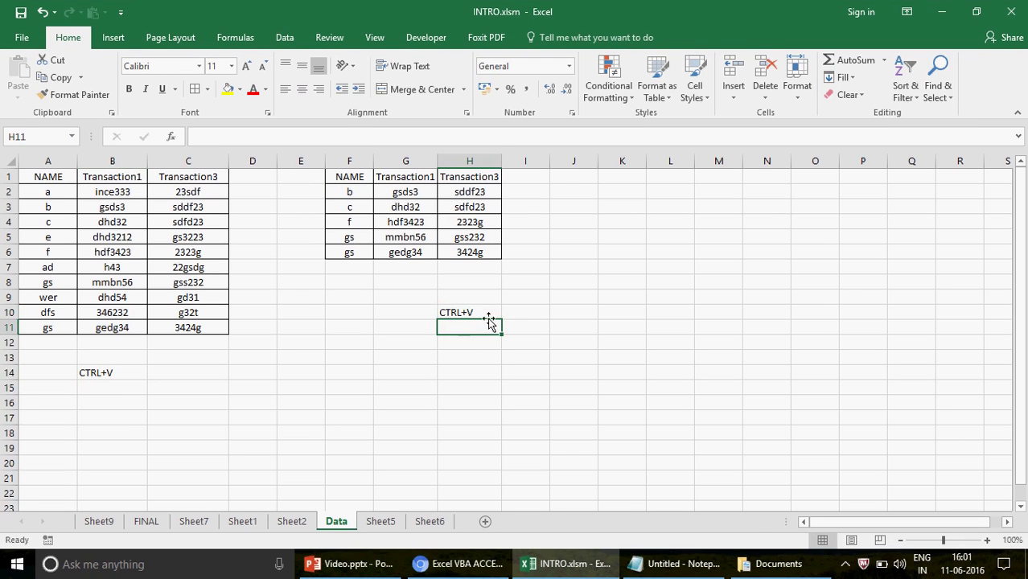
click(293, 524)
click(519, 317)
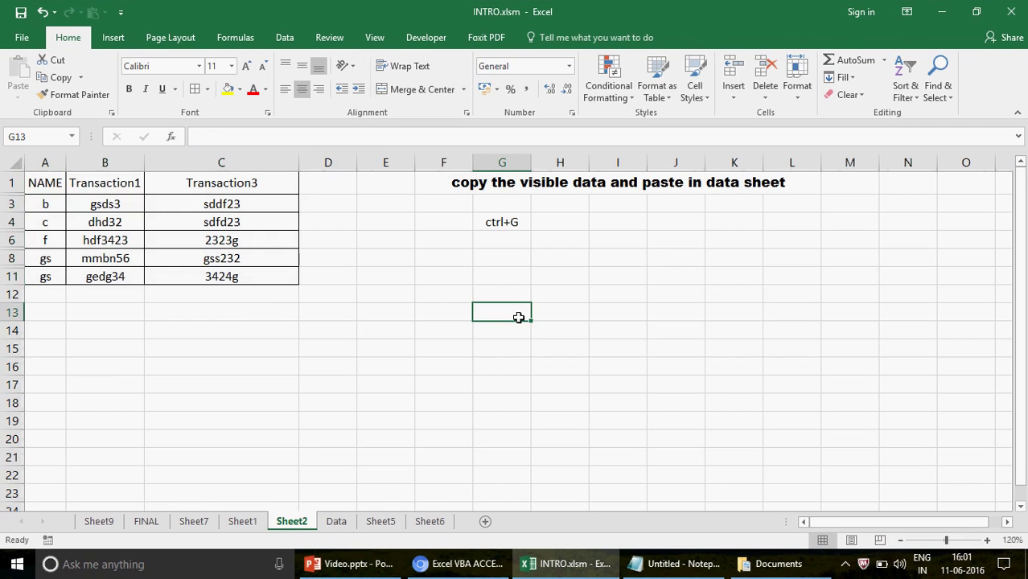
text(YOU SEL)
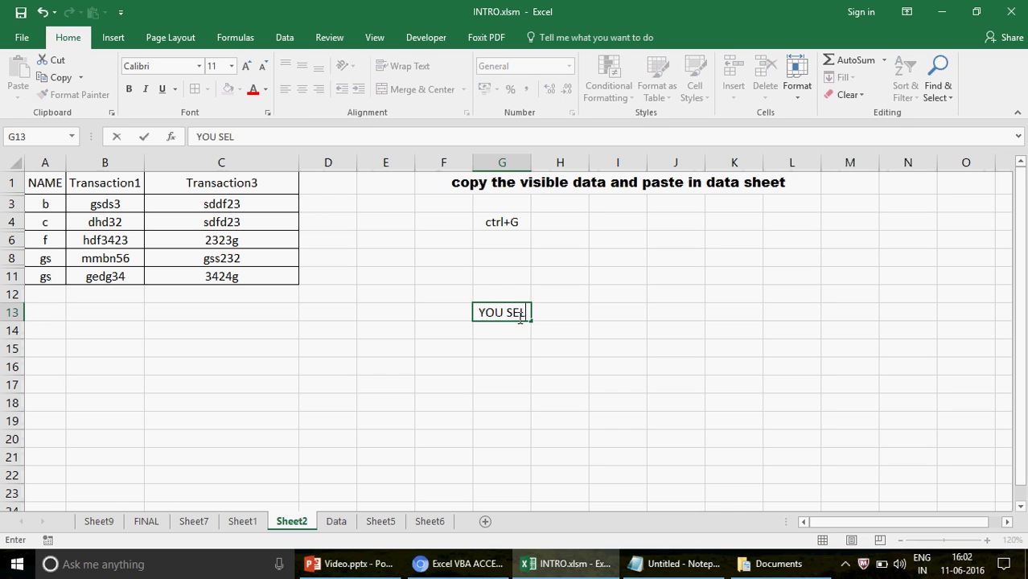
text(EC THE)
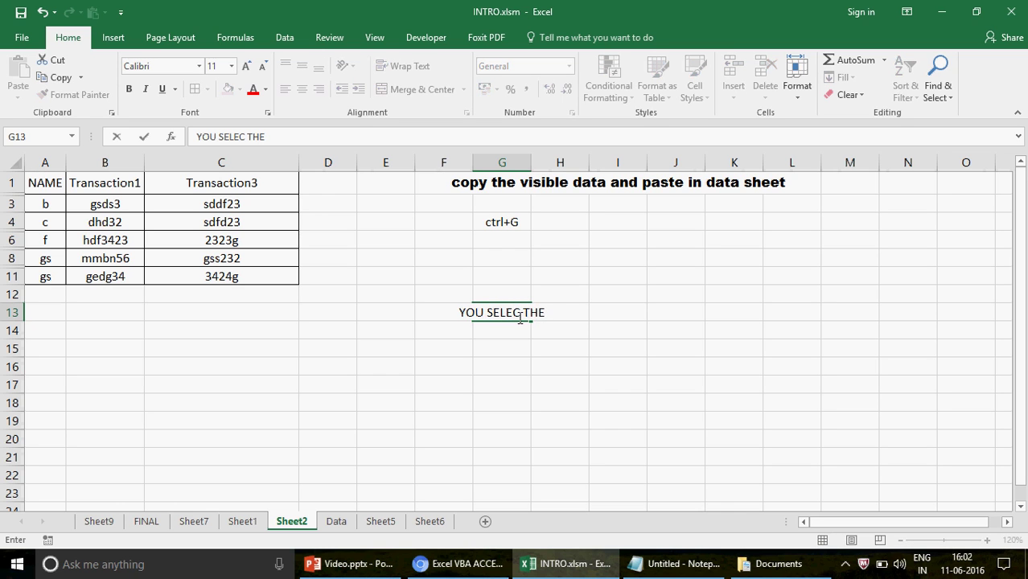
text( TABLE WHERE YOU )
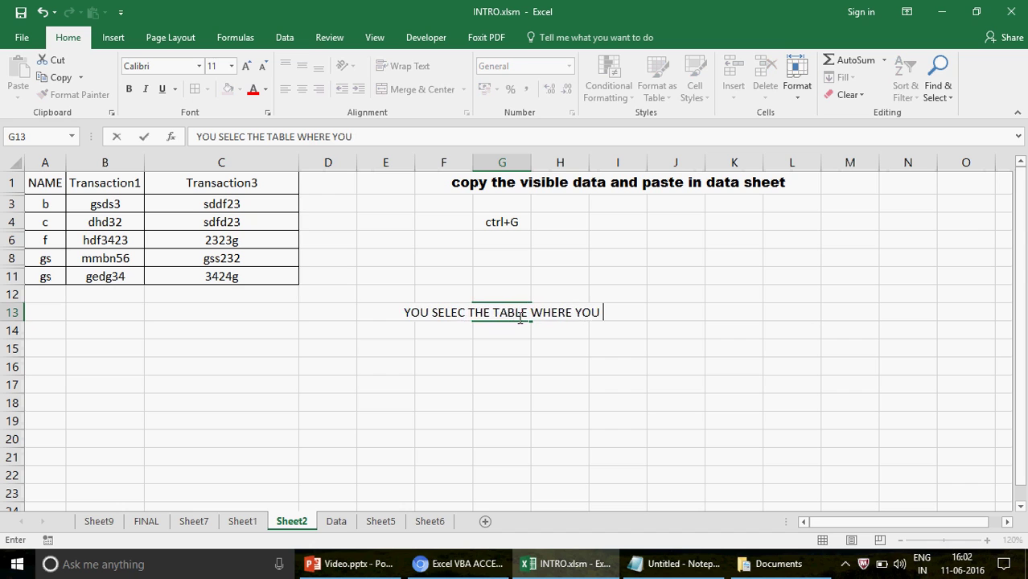
text(HAVE SOME H)
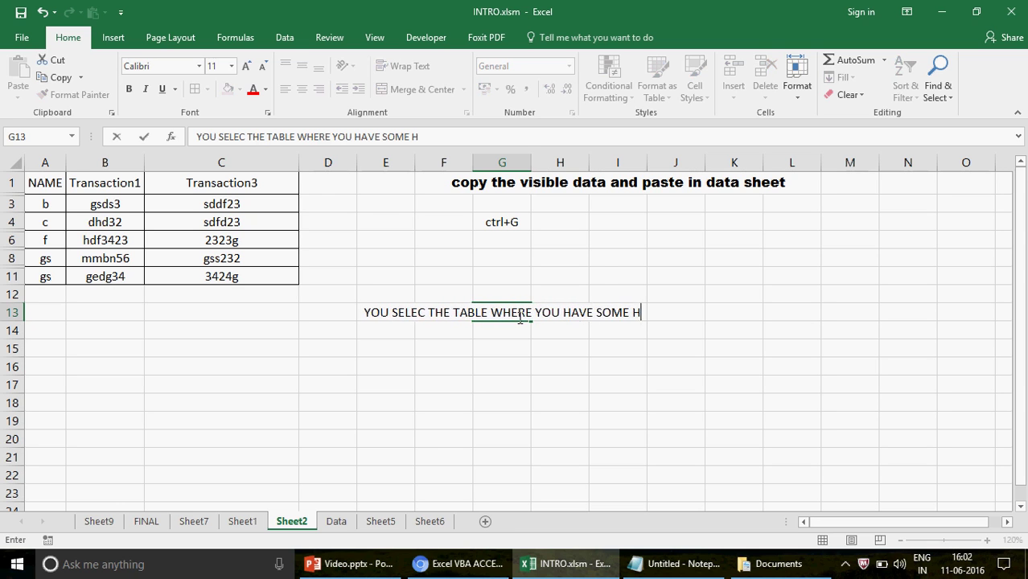
text(IDDEN CELLS )
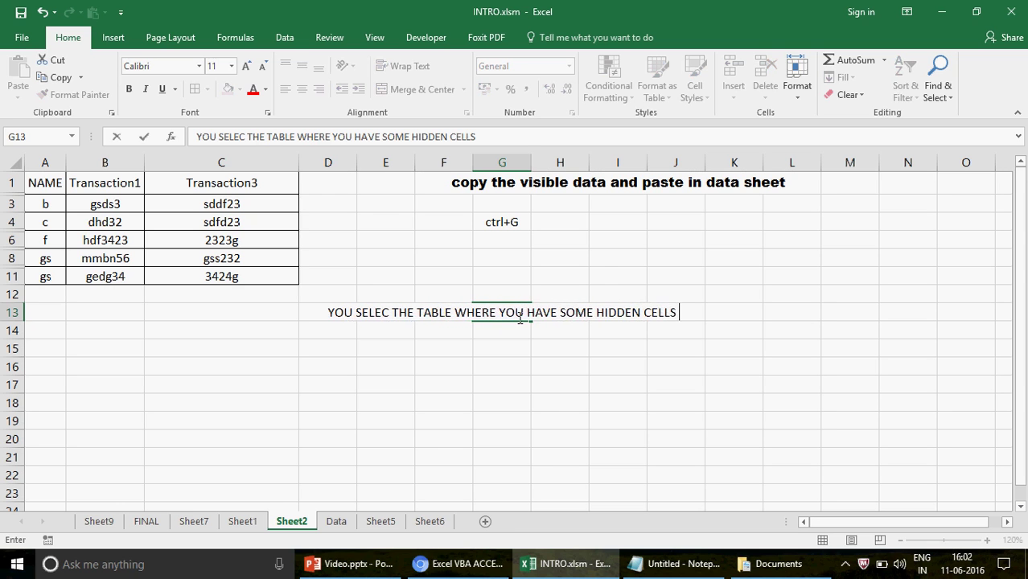
text(AND UNHIDE)
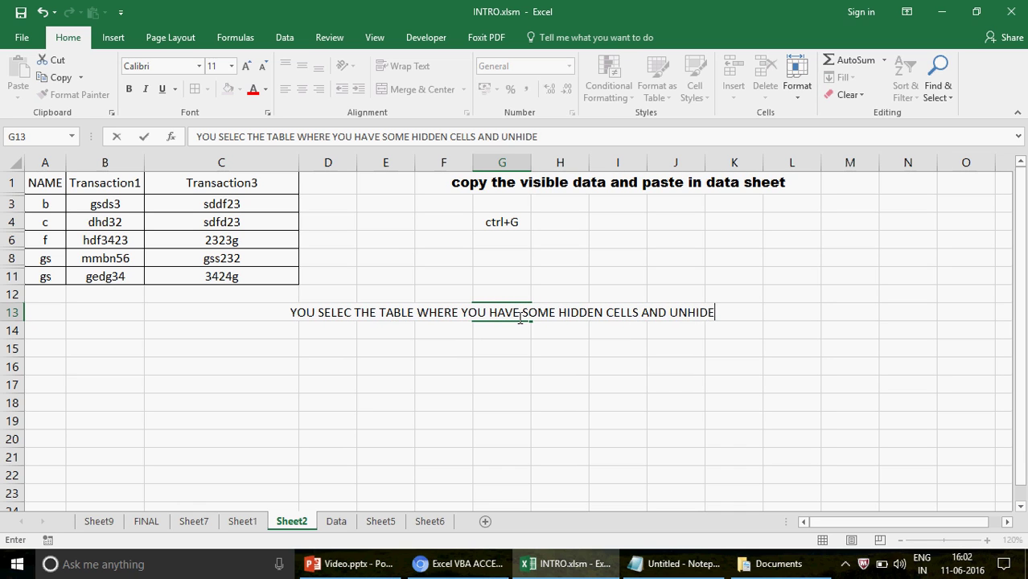
key(BackSpace)
text(DEN CELLS)
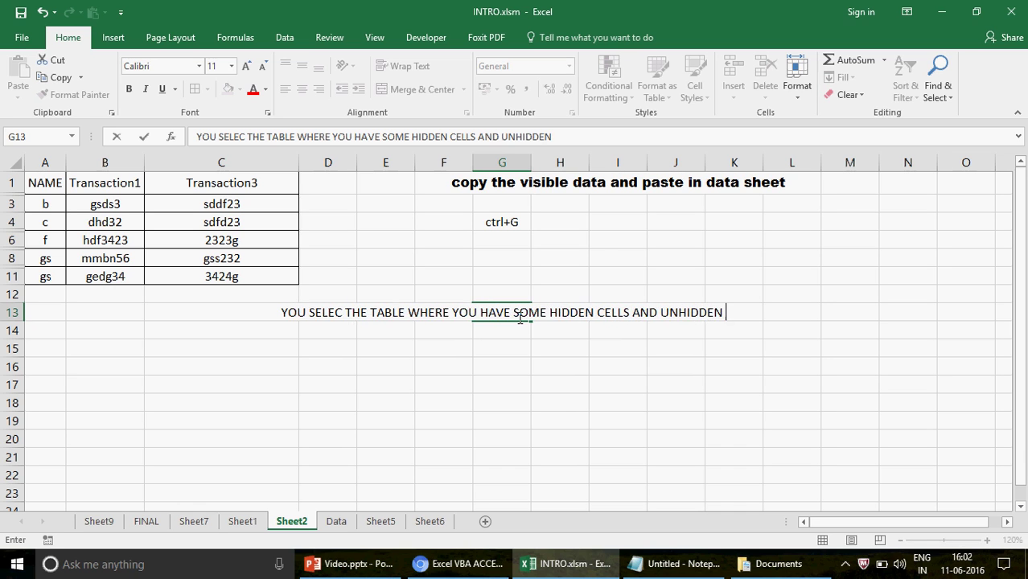
key(Return)
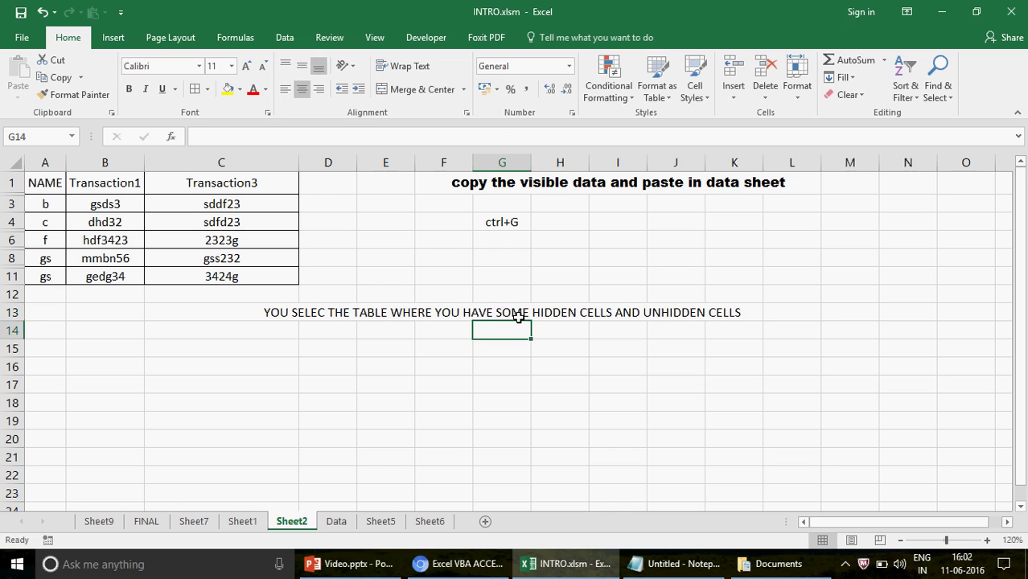
text(CTRL+G)
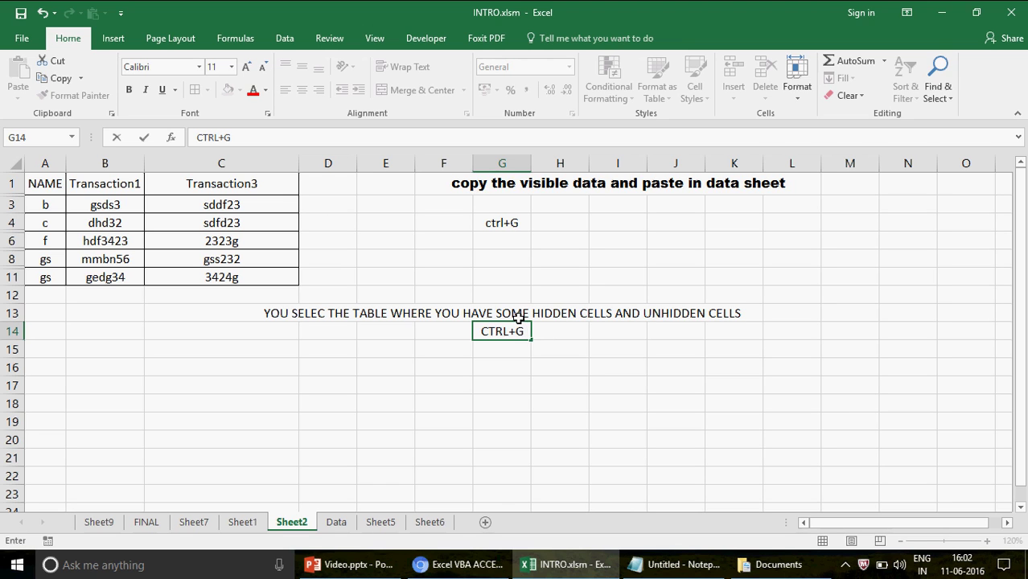
text( - G)
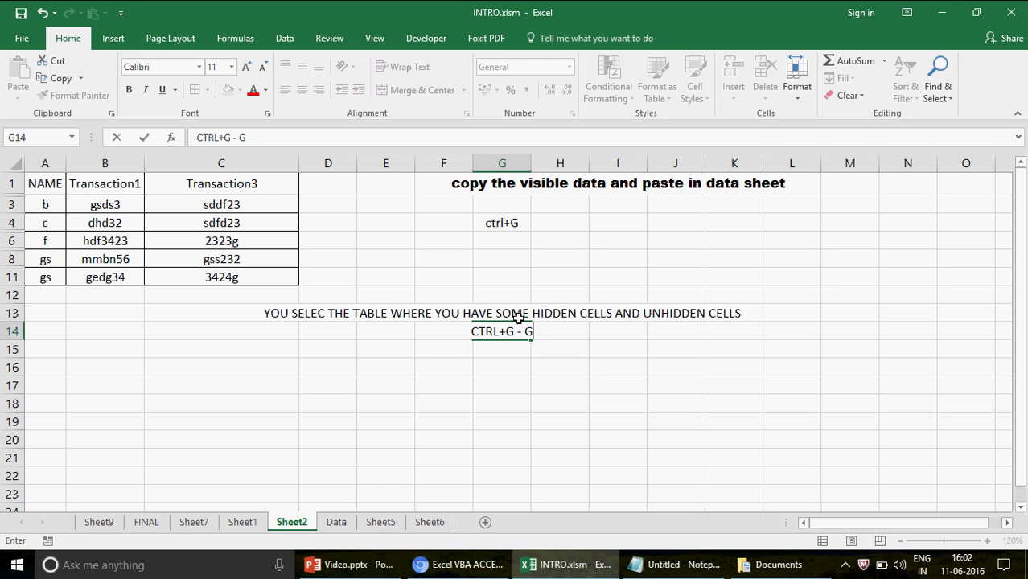
text(OTO SPECIAL)
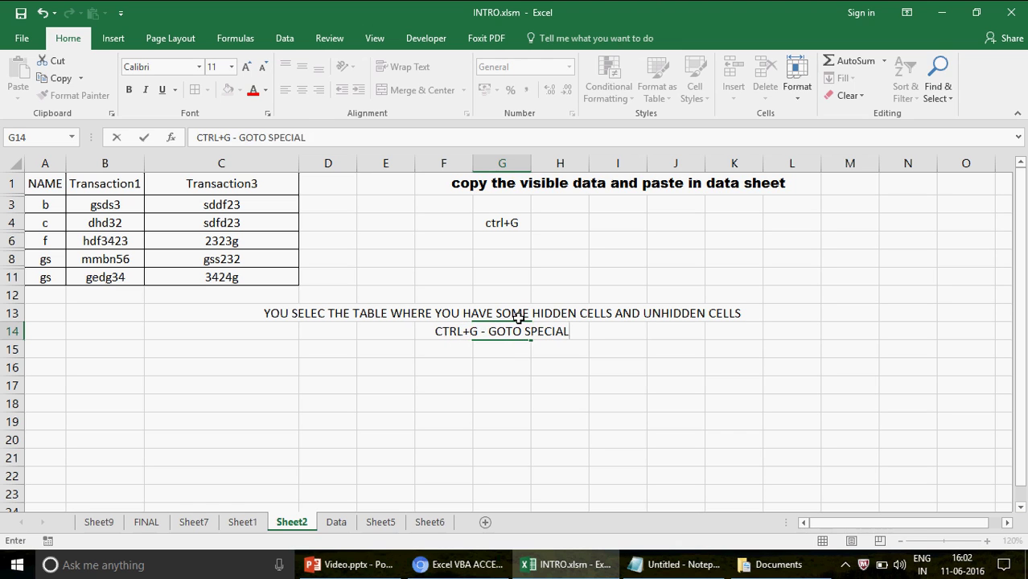
key(Return)
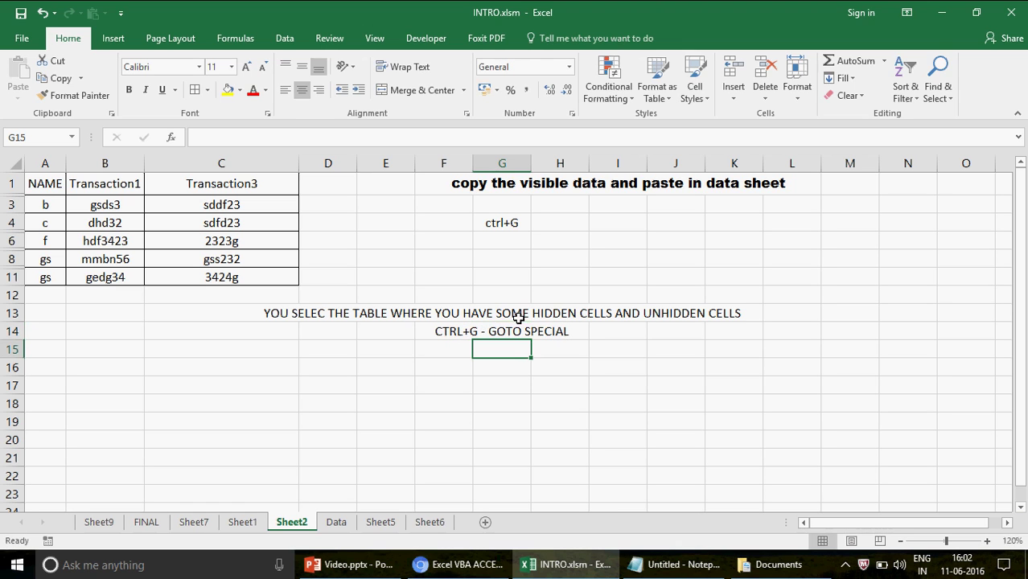
click(519, 329)
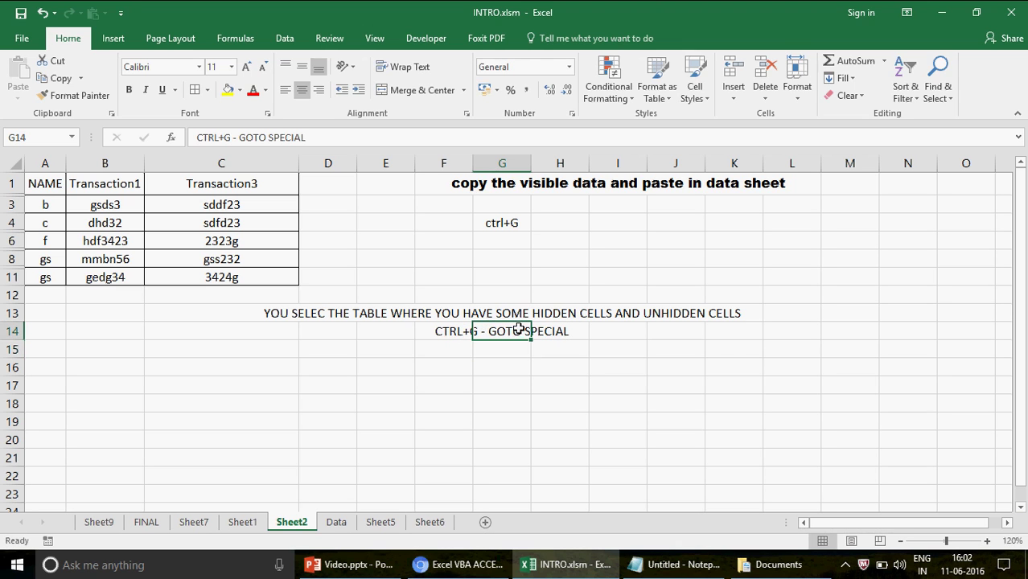
click(500, 349)
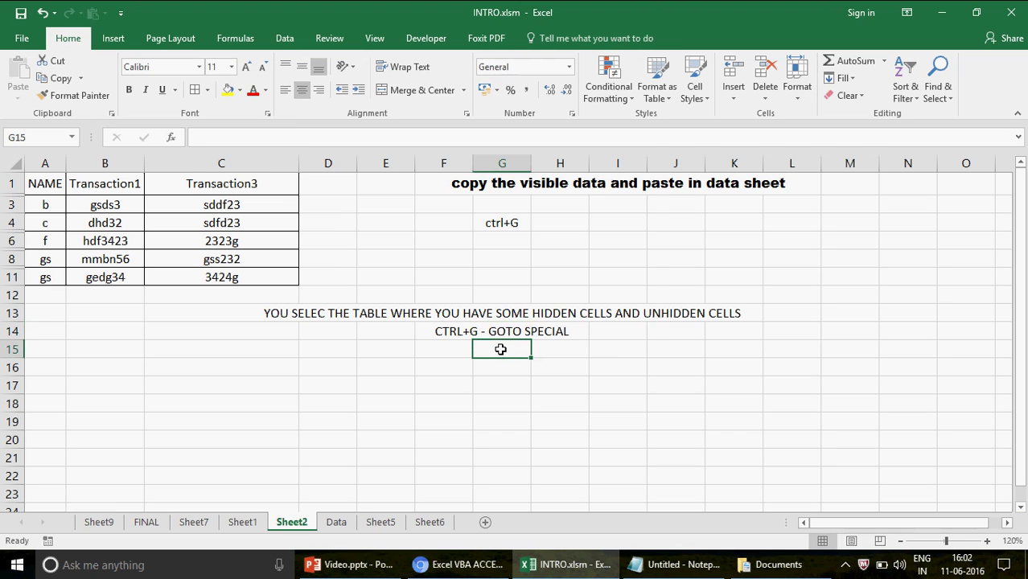
key(ctrl+g)
click(466, 353)
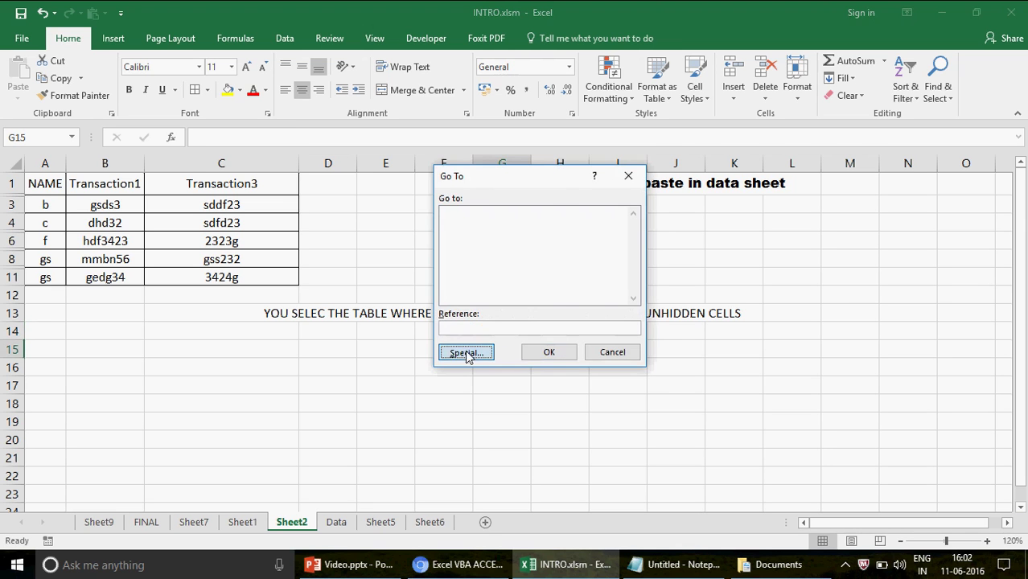
click(574, 296)
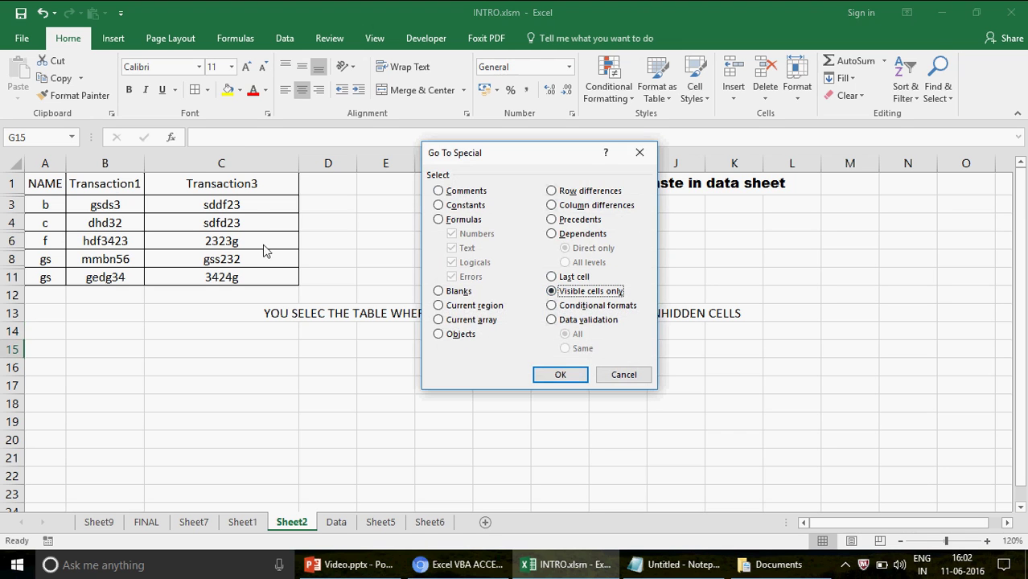
click(549, 376)
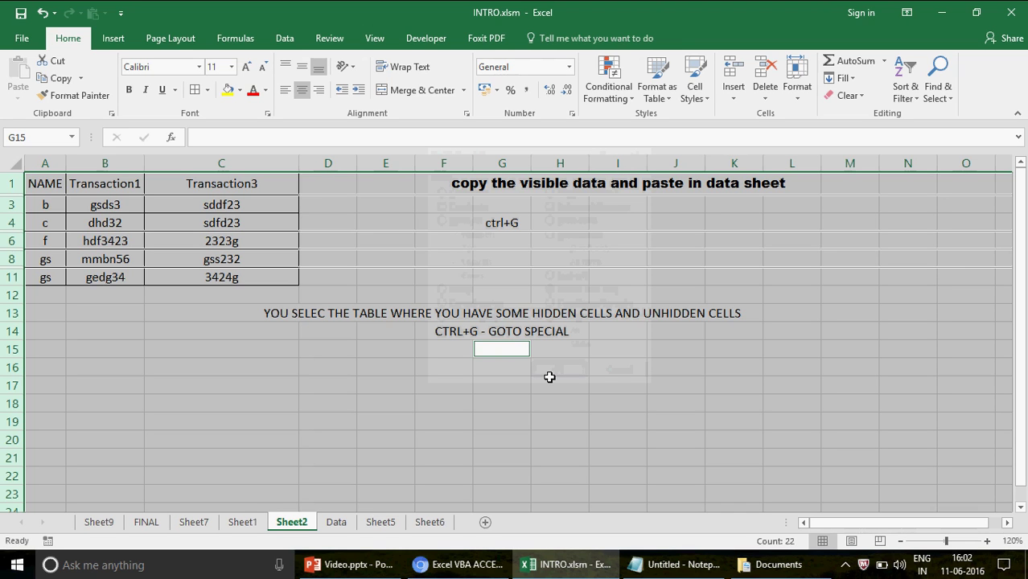
Enter the notes VISIBLE CELLS, COPY THE DATA and GO TO THE NEW SHEET AND PAST THE DATA -CTRL+v in G15:G17
click(492, 350)
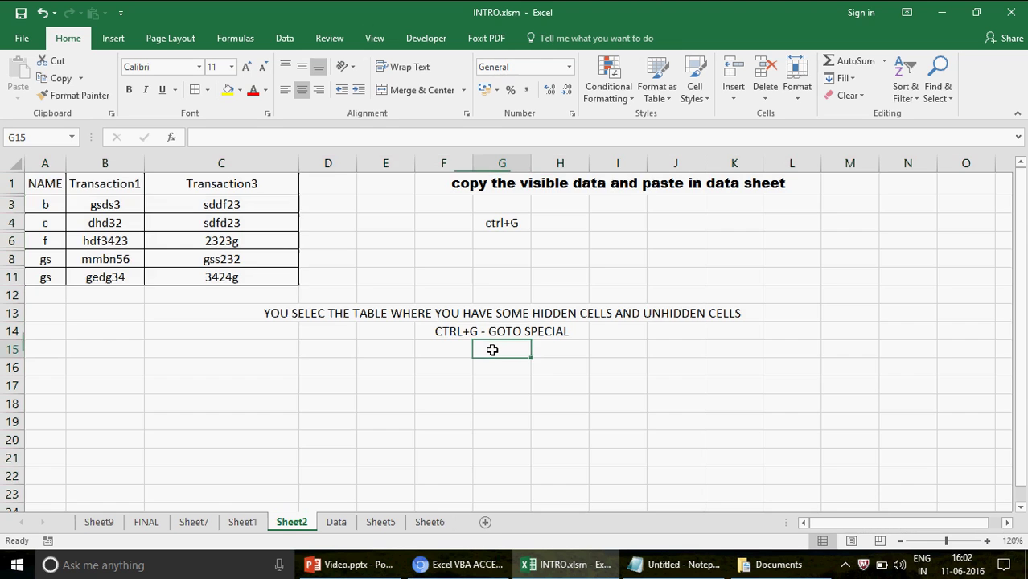
text(VISIBLE C)
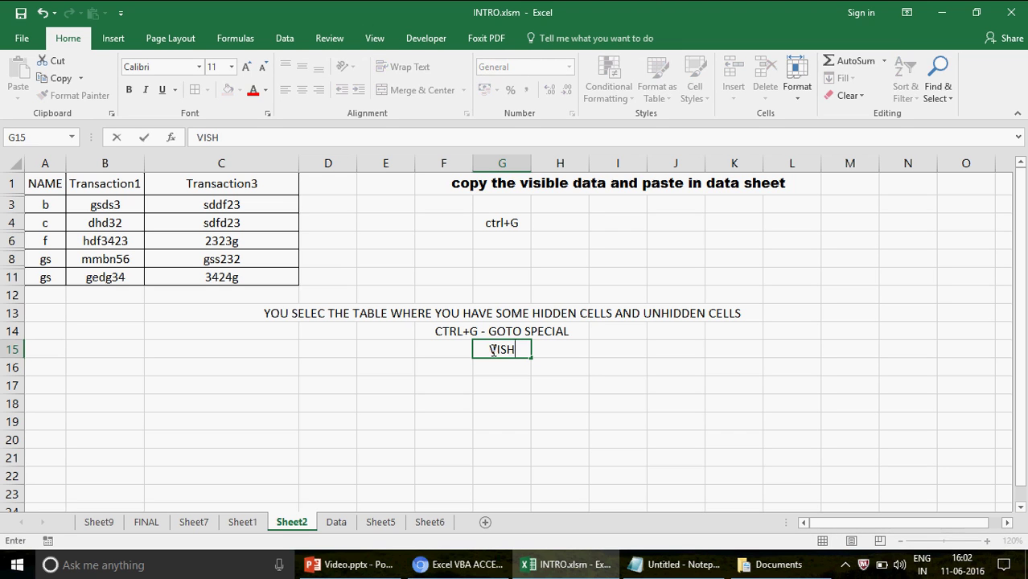
text(ELLS)
key(Return)
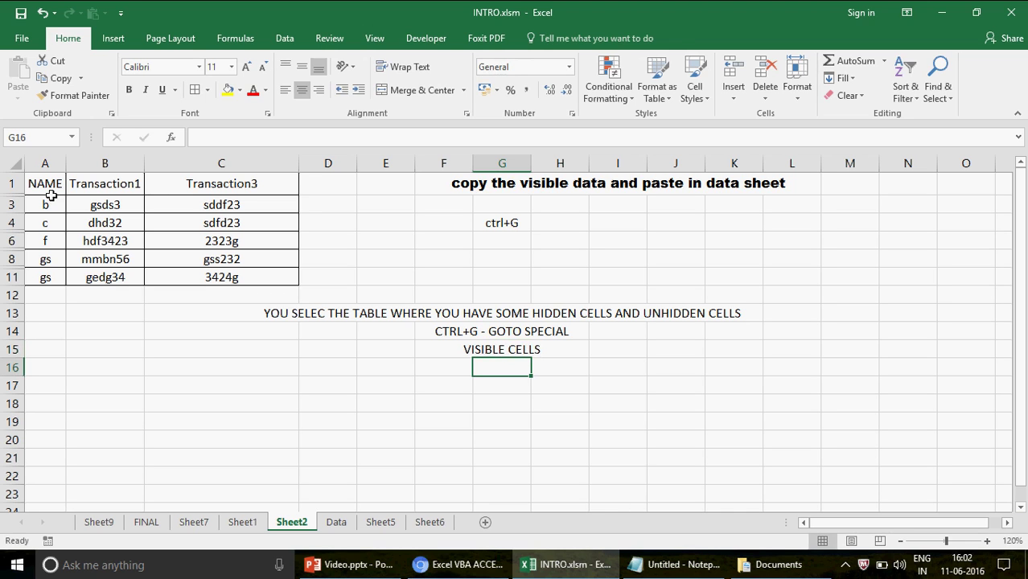
text(COPY THE DT)
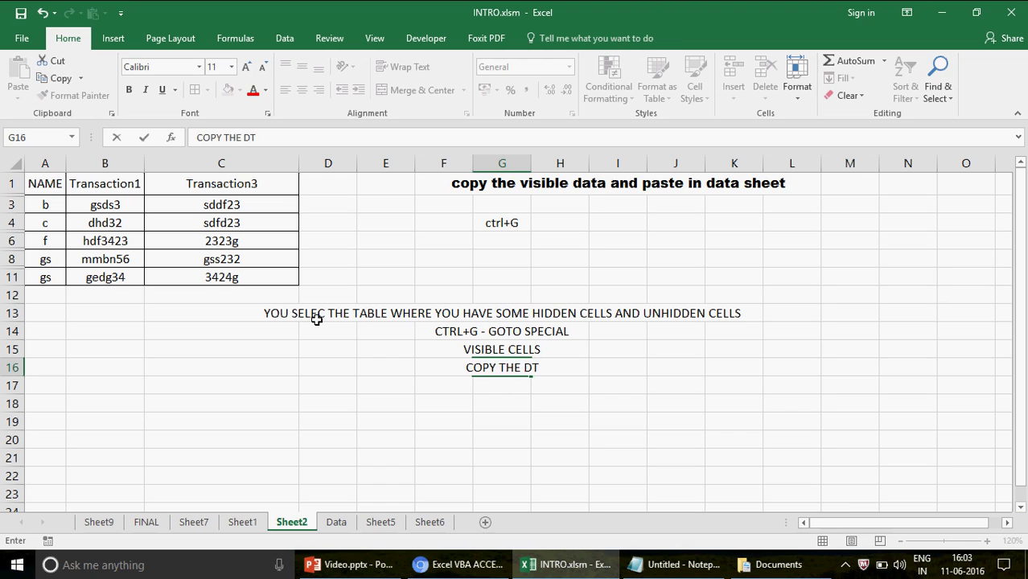
key(BackSpace)
text(ATA)
key(Return)
text(GO )
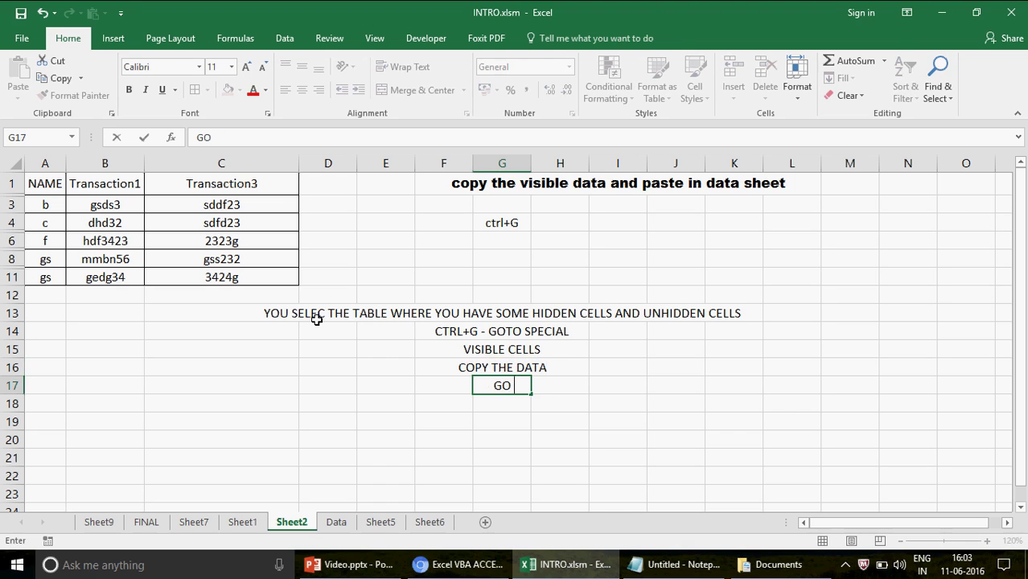
text(TO THE NEW SHEET)
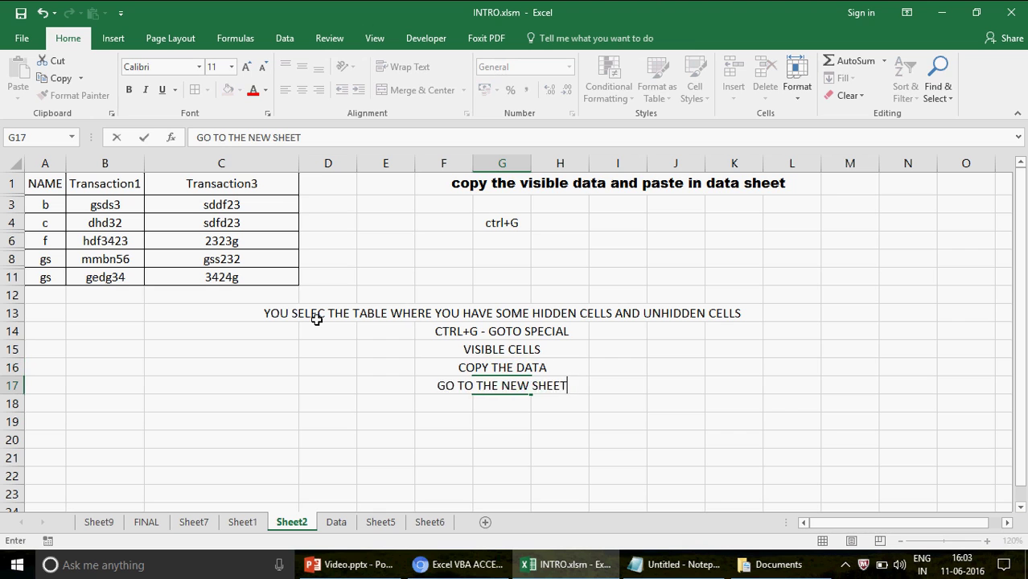
text( AND PAST THE DATA)
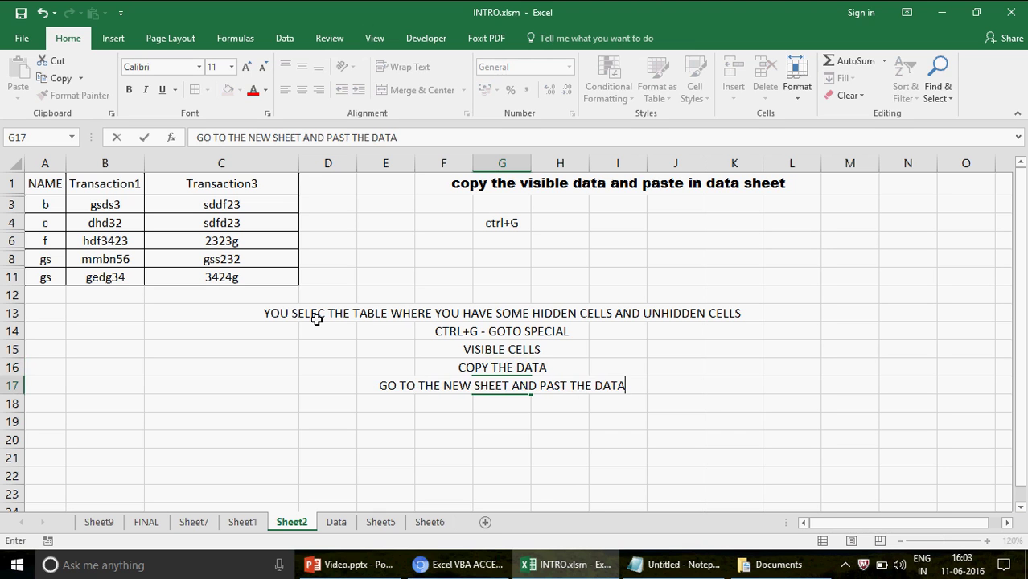
text( -CTRL)
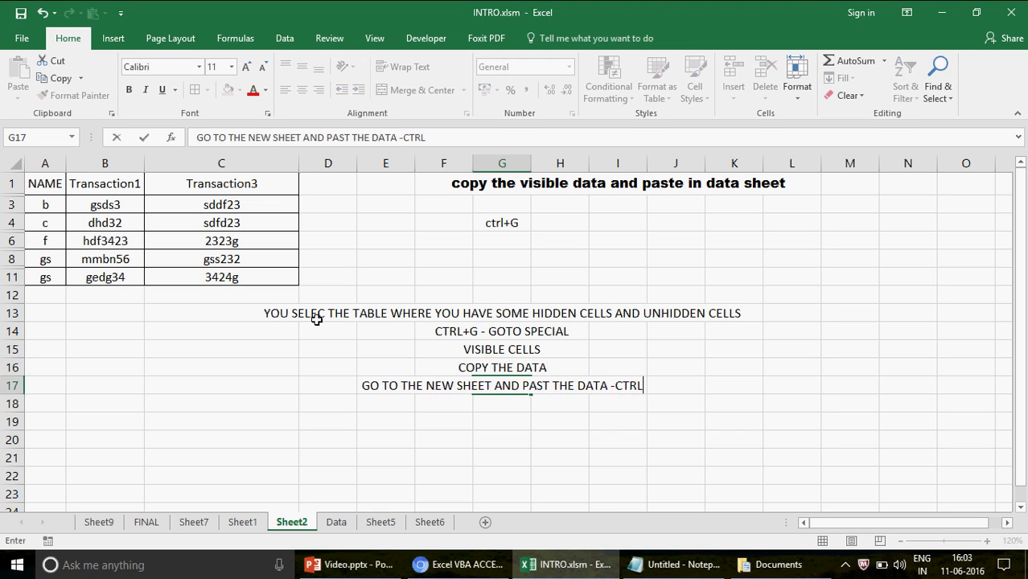
text(+v)
key(Return)
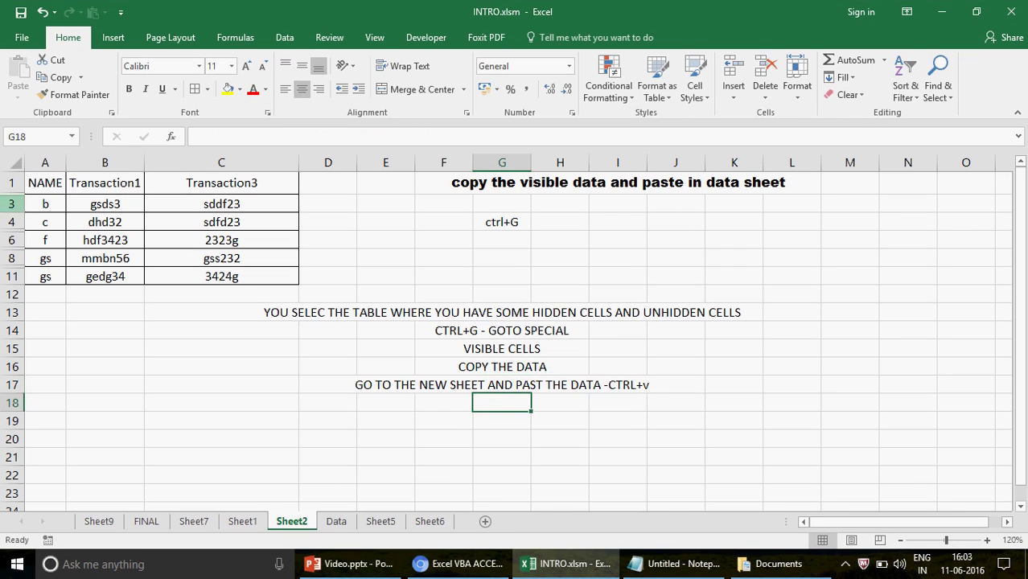
Select the table A1:C11 and open Go To Special with Ctrl+G
click(26, 183)
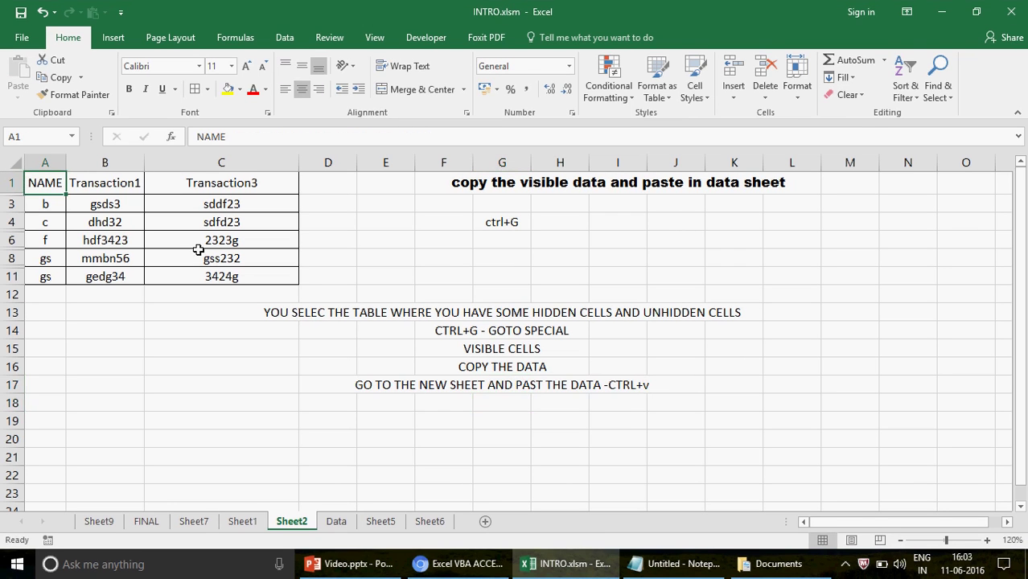
shift+click(240, 276)
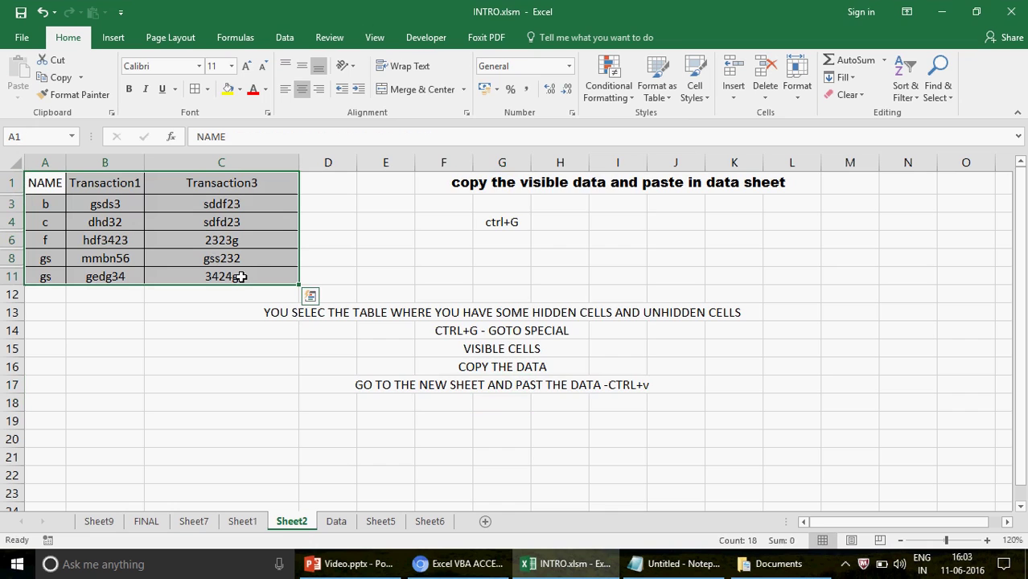
key(ctrl+g)
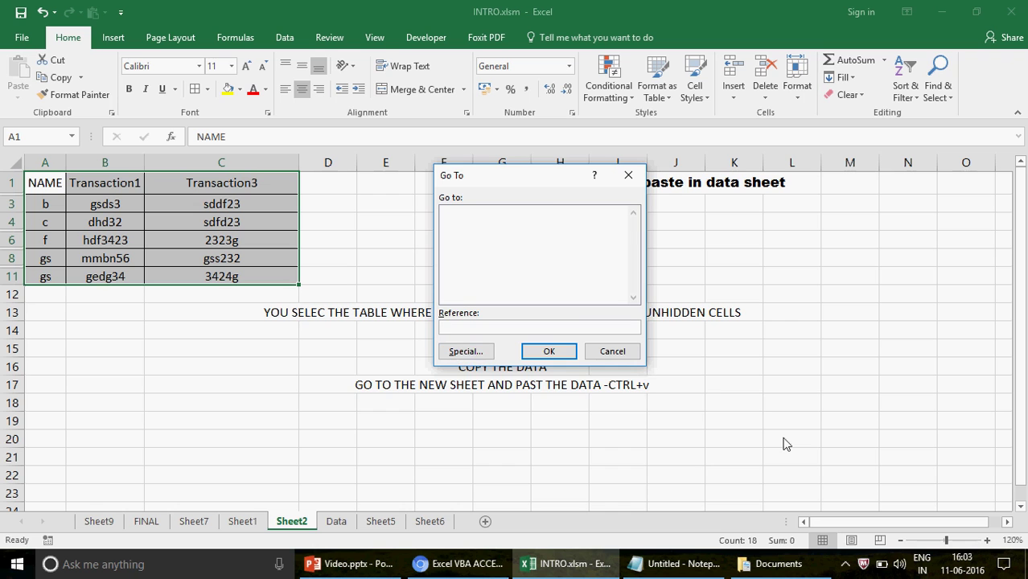
key(alt+s)
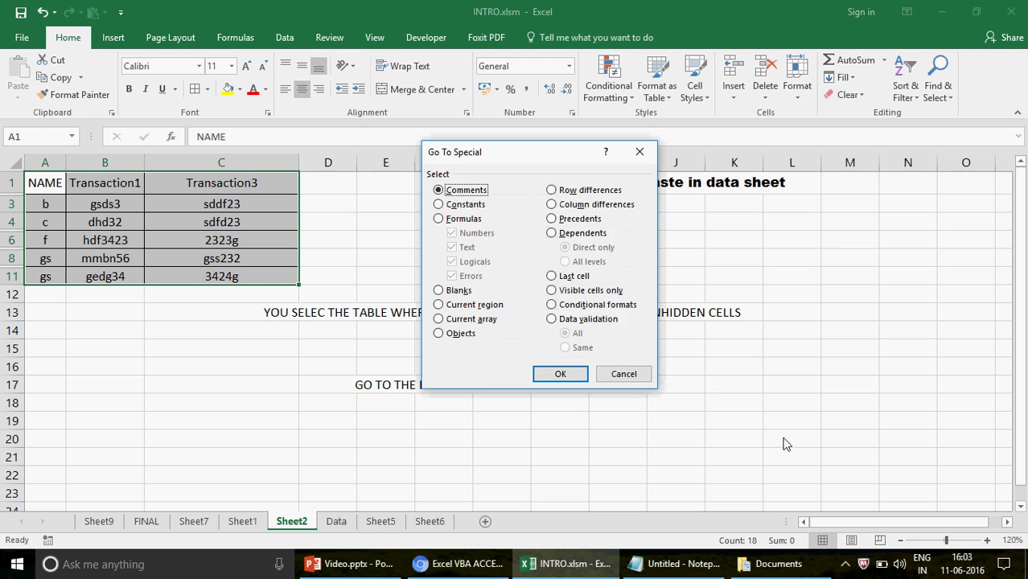
Choose Visible cells only and confirm, selecting just the visible table cells
key(Down)
key(Down)
key(Down)
key(Down)
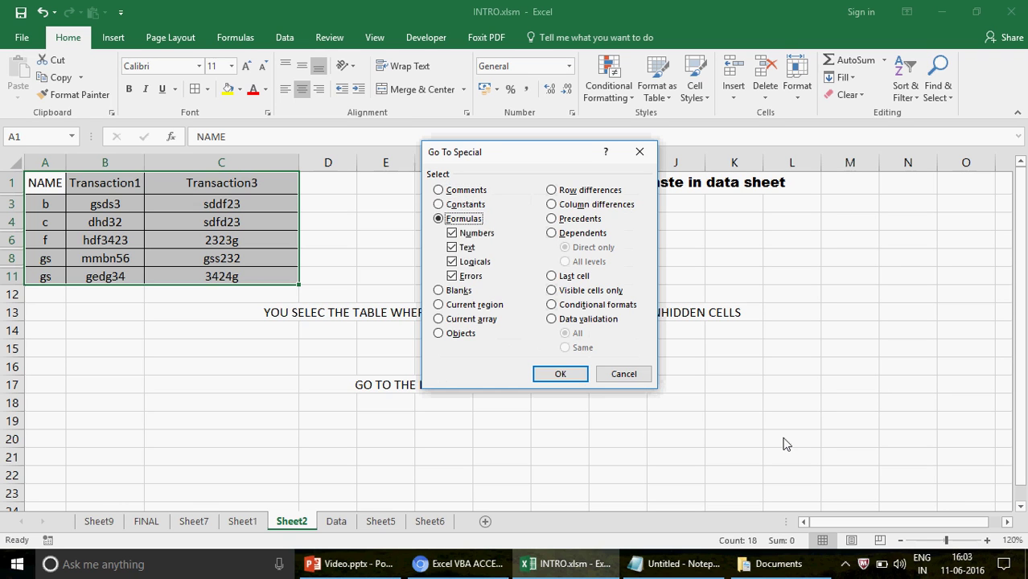
key(Down)
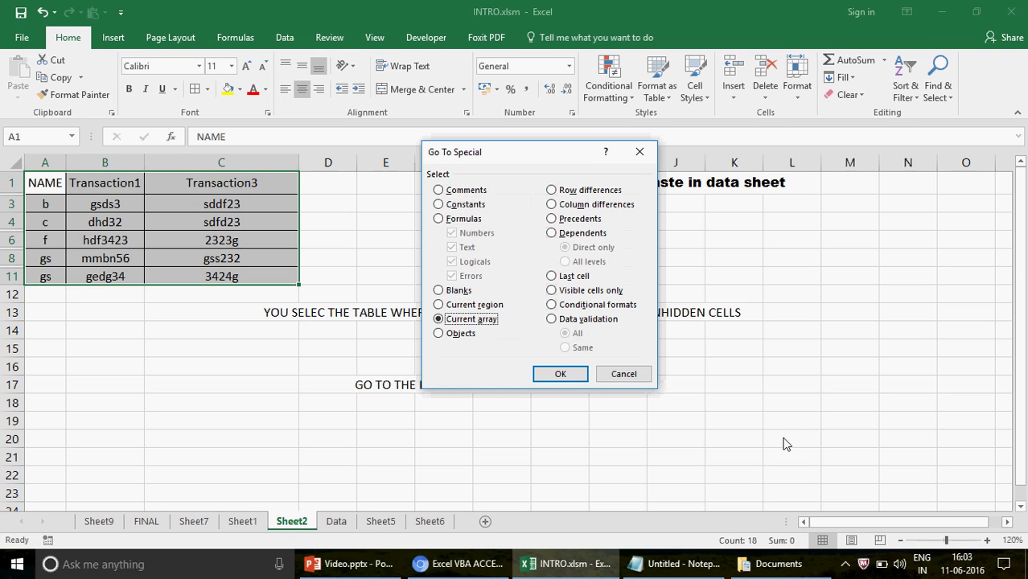
key(Down)
key(Down)
key(Down)
key(Down)
key(Down)
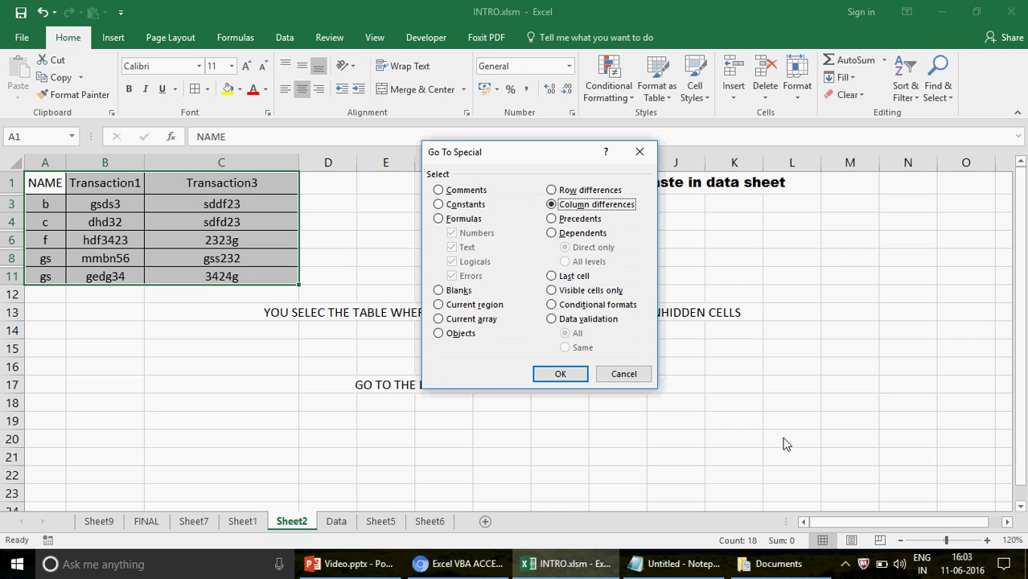
key(Down)
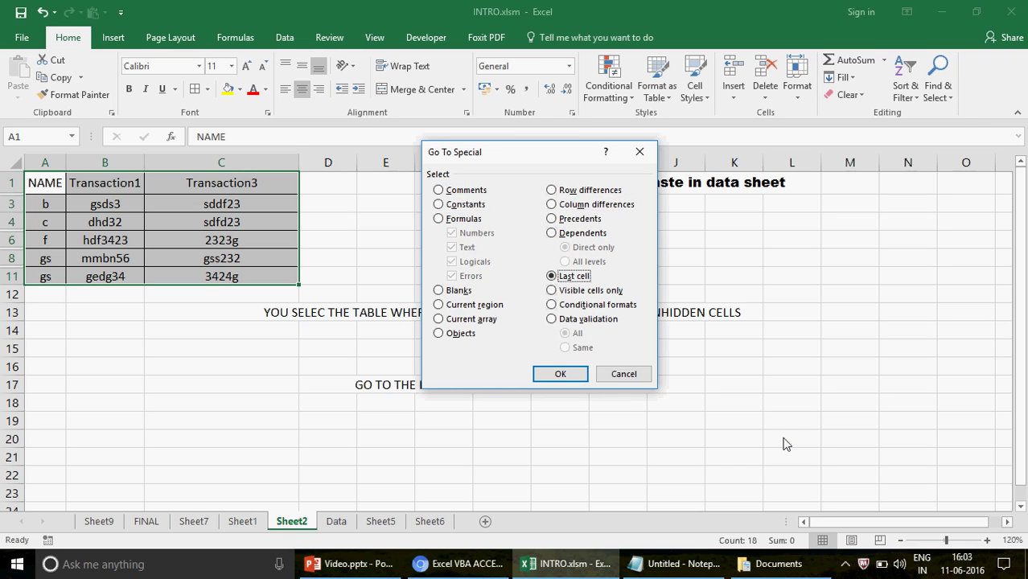
key(Down)
key(Left)
key(Right)
key(Left)
key(Right)
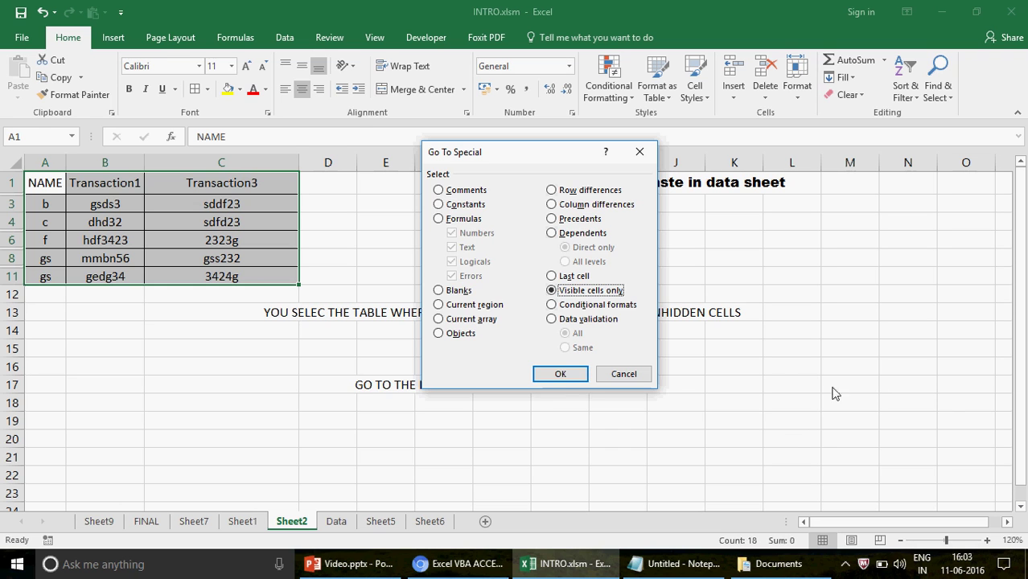
click(571, 374)
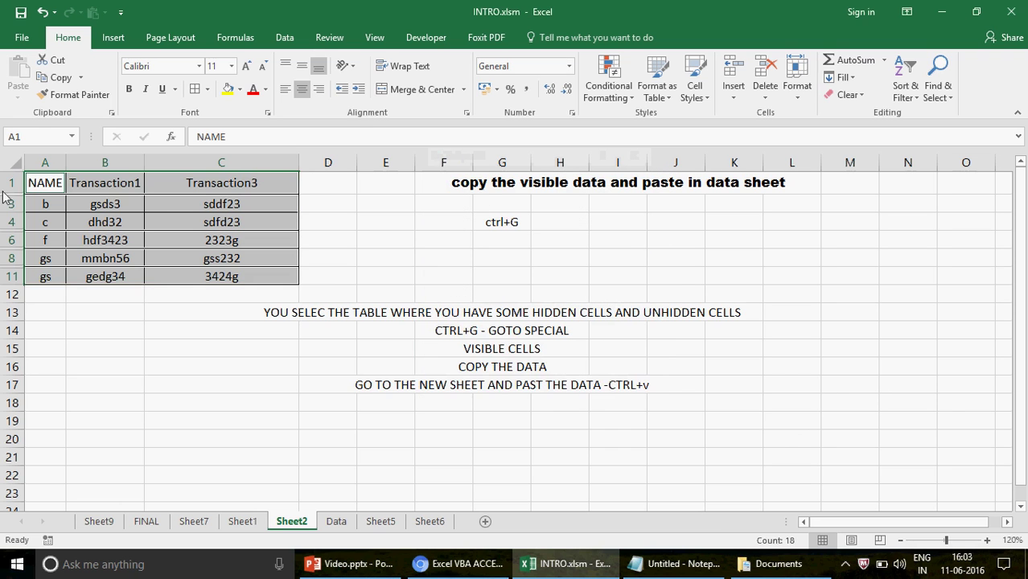
Copy the visible cells, paste them at G16 on the Data sheet, and return to Sheet2
key(ctrl+c)
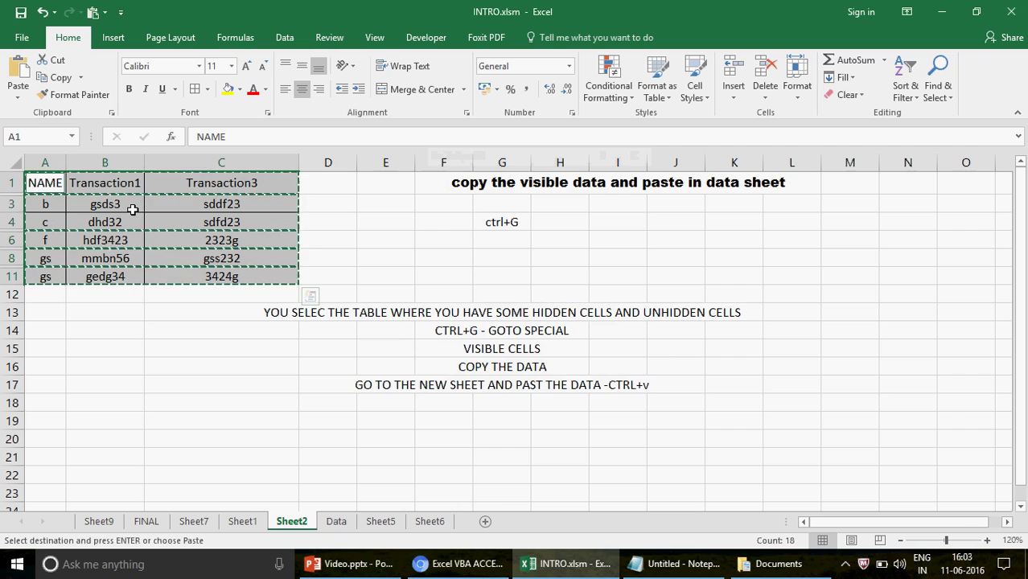
click(337, 523)
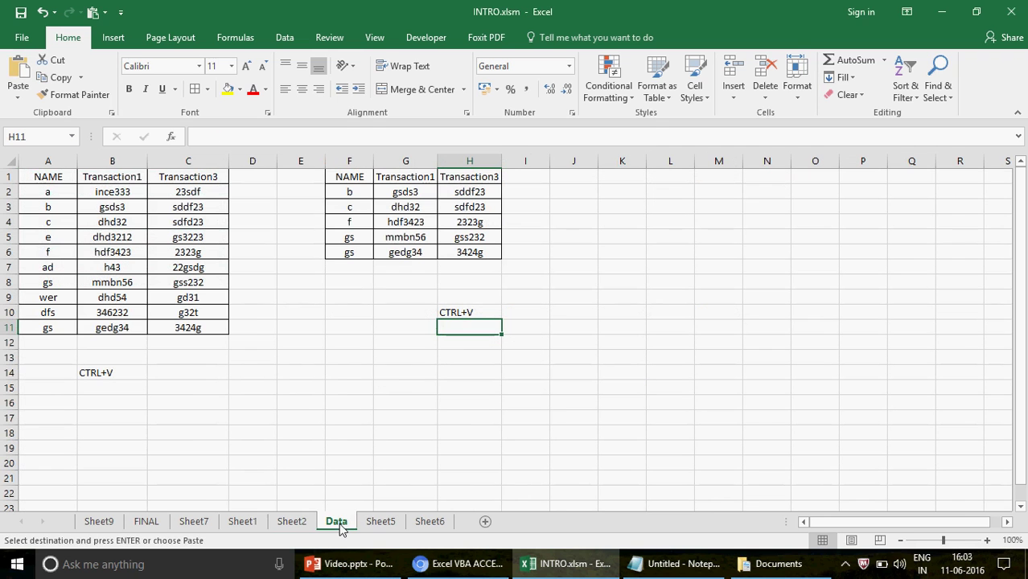
click(402, 384)
click(393, 403)
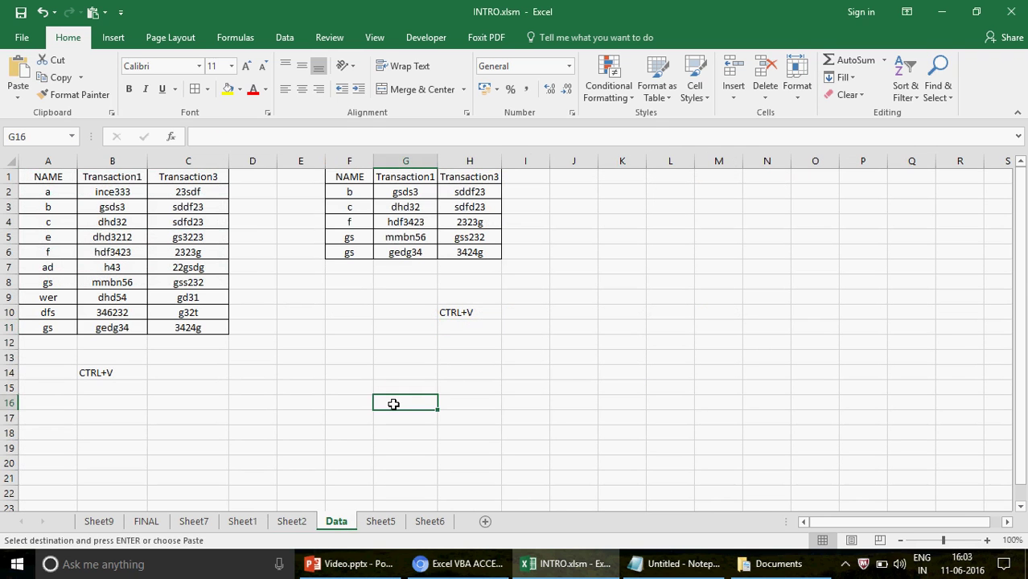
key(ctrl+v)
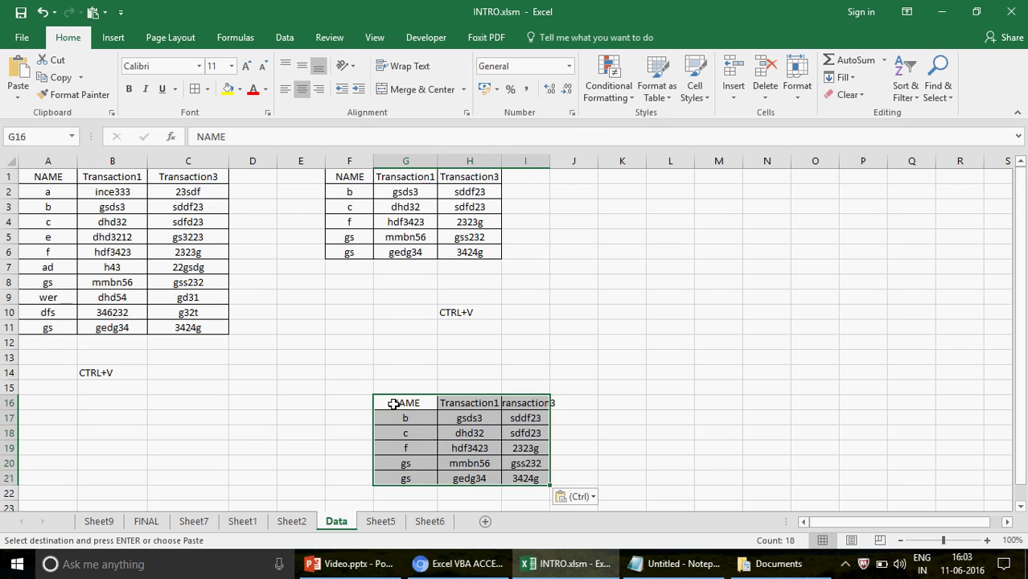
click(393, 404)
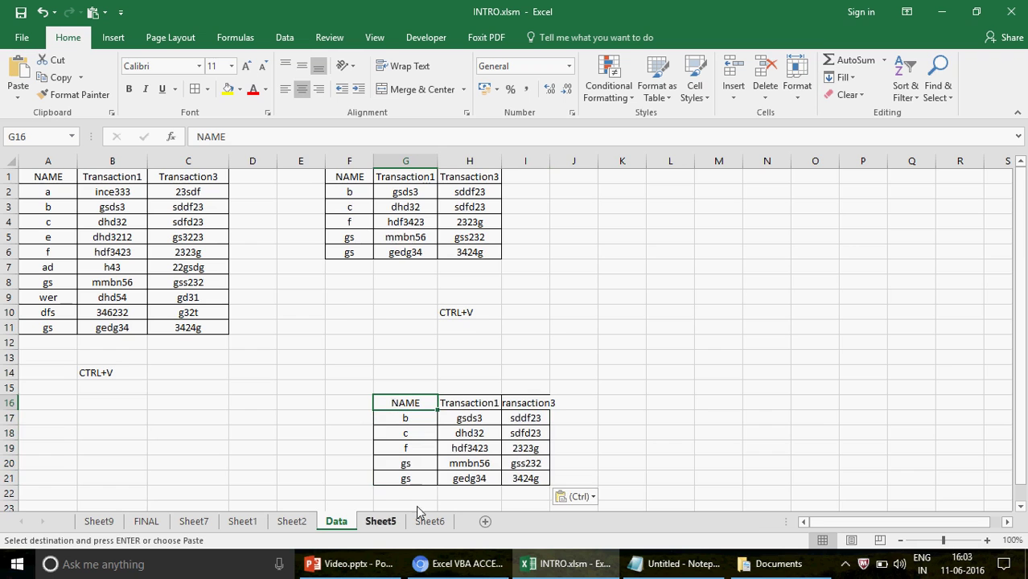
click(294, 523)
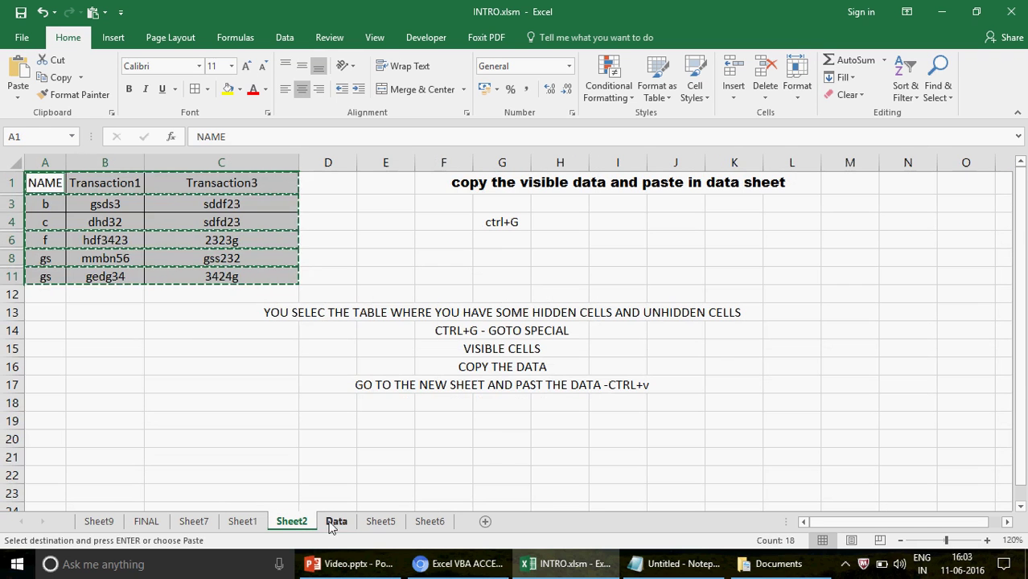
click(383, 523)
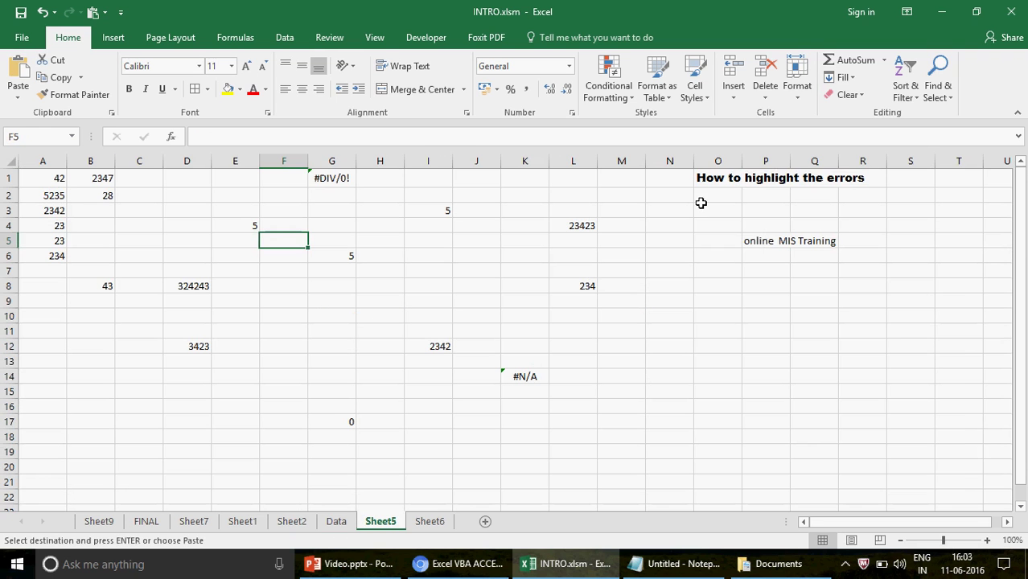
click(717, 178)
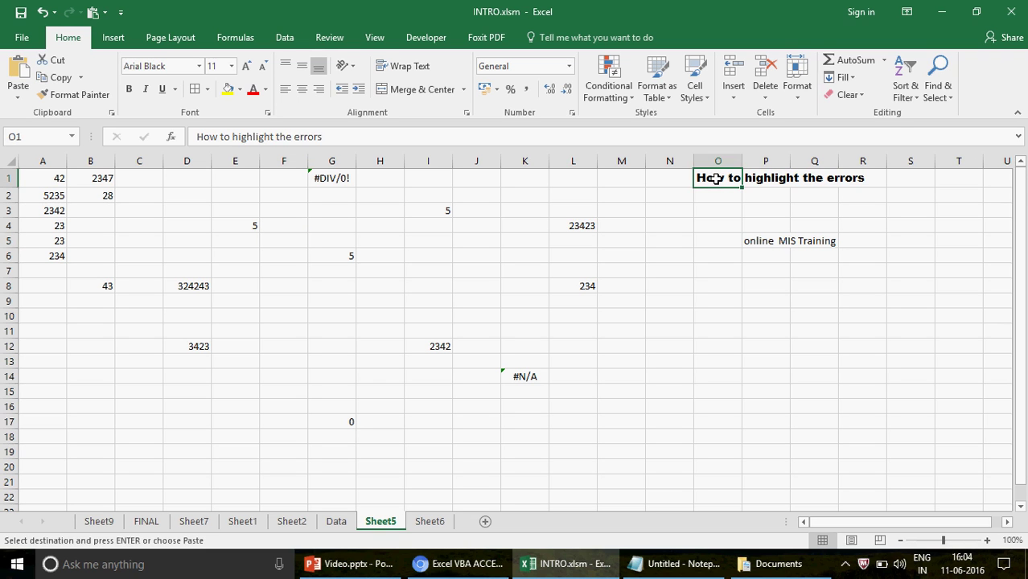
click(37, 197)
click(45, 236)
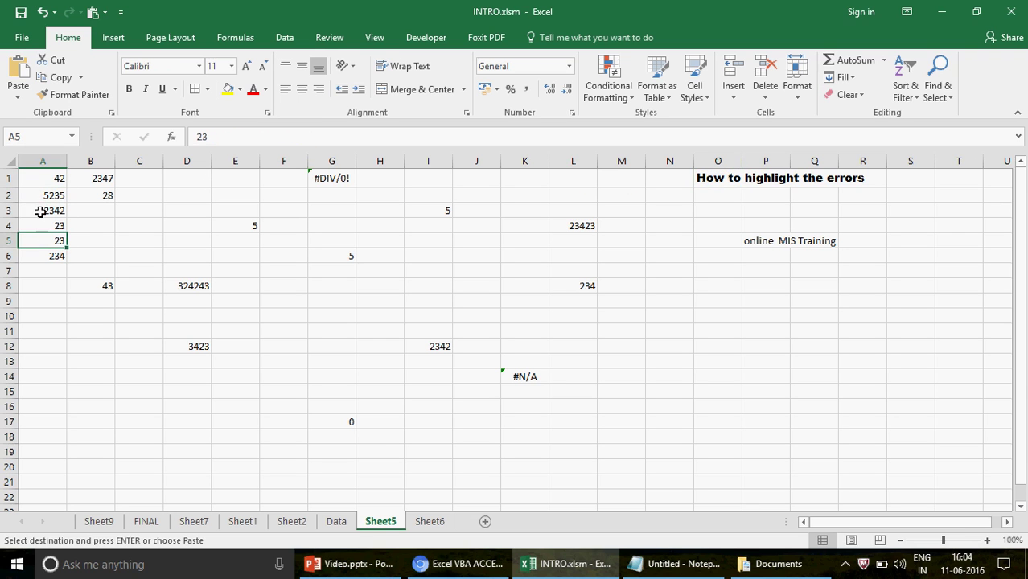
click(40, 212)
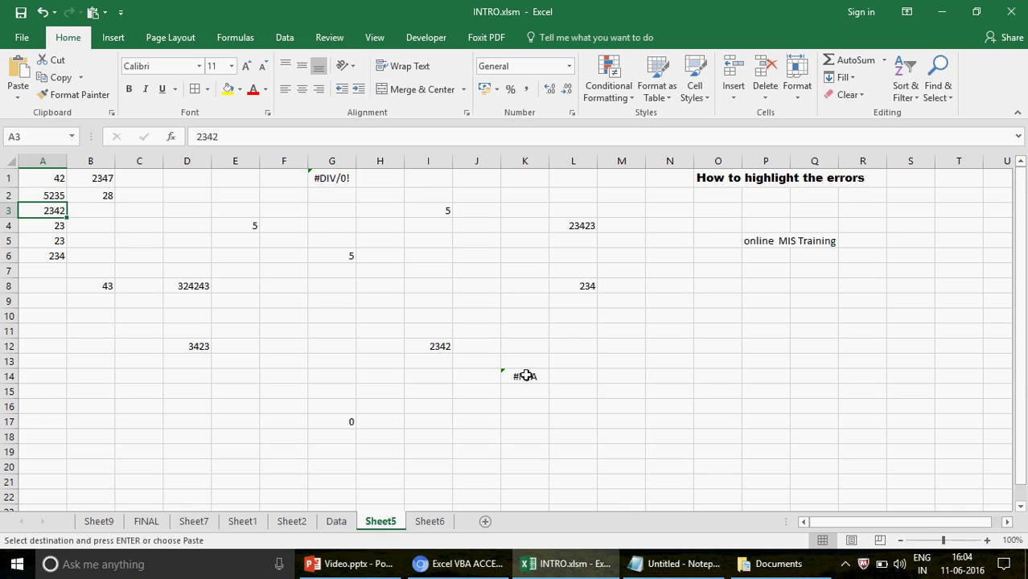
click(421, 352)
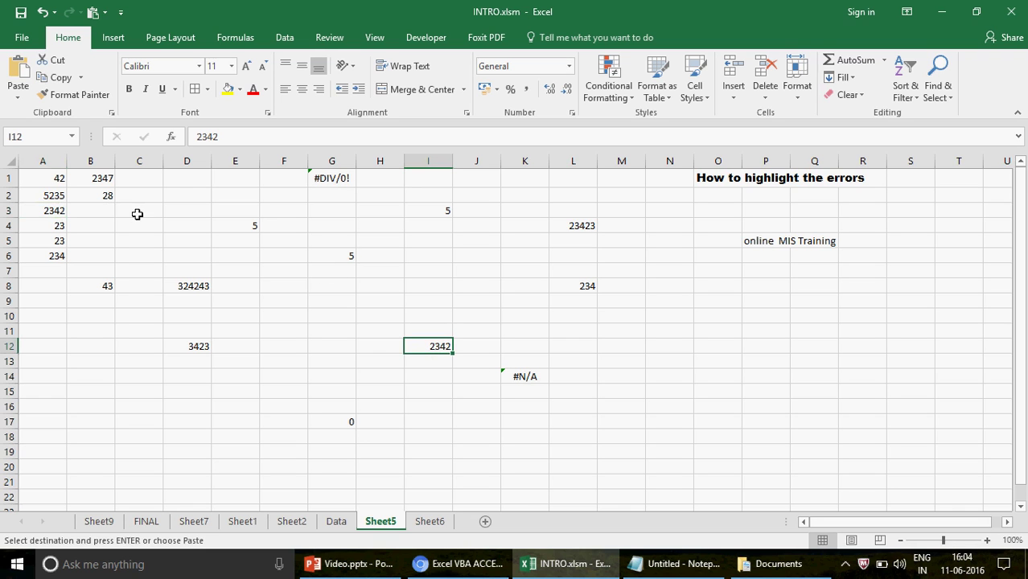
click(108, 197)
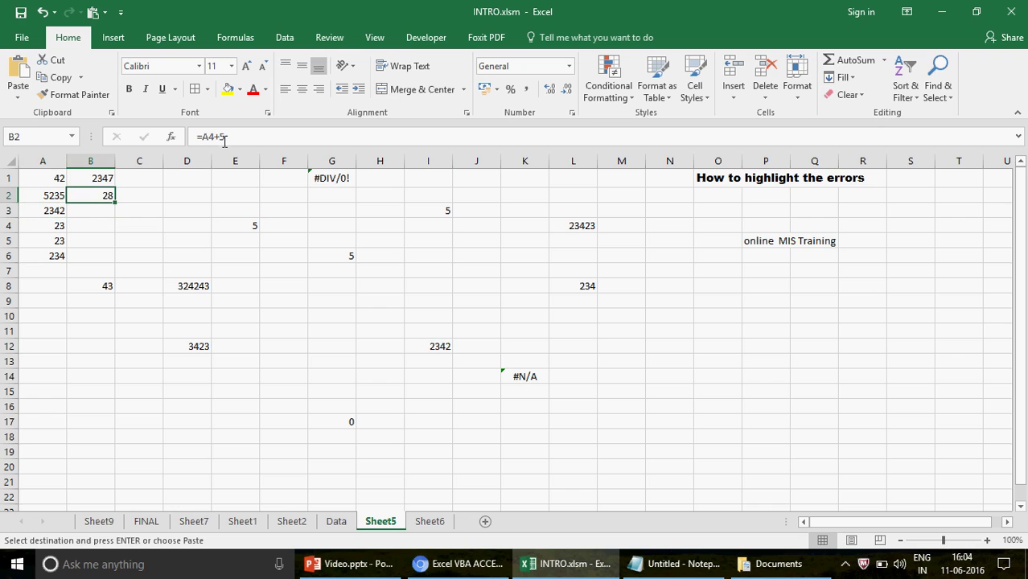
click(102, 175)
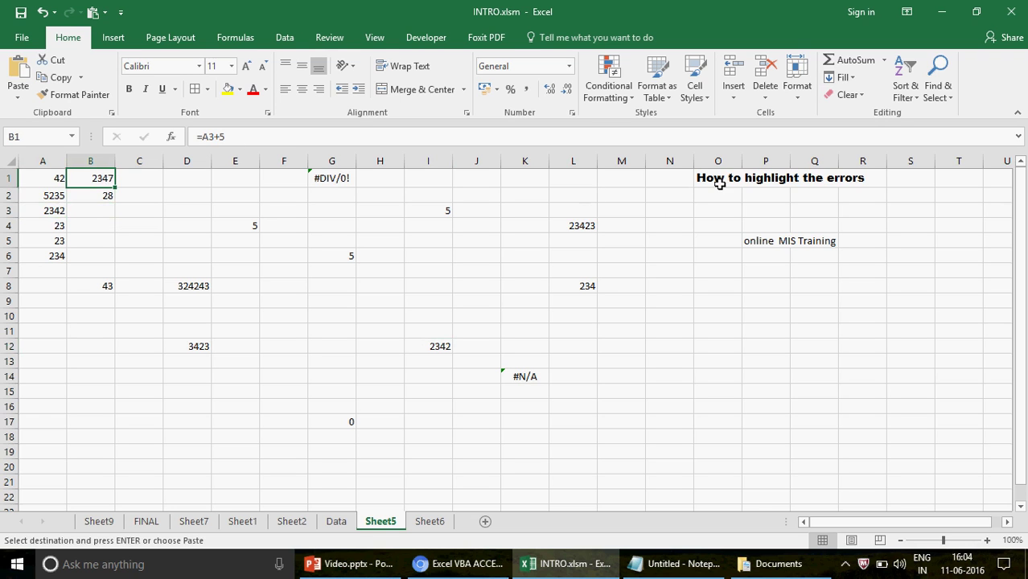
click(692, 281)
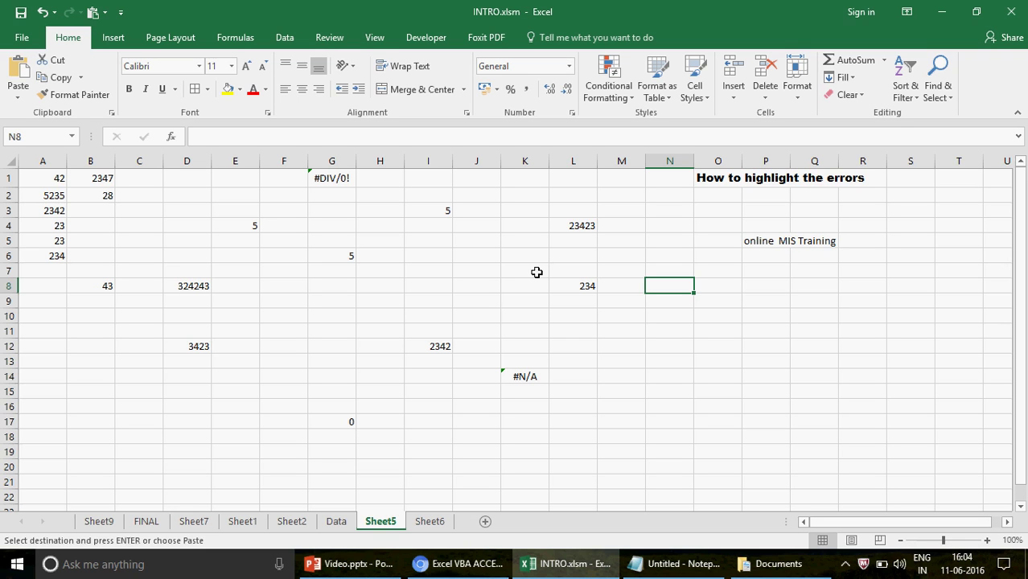
Inspect the =0/0 formula in G1 and the VLOOKUP formula in K14
click(340, 175)
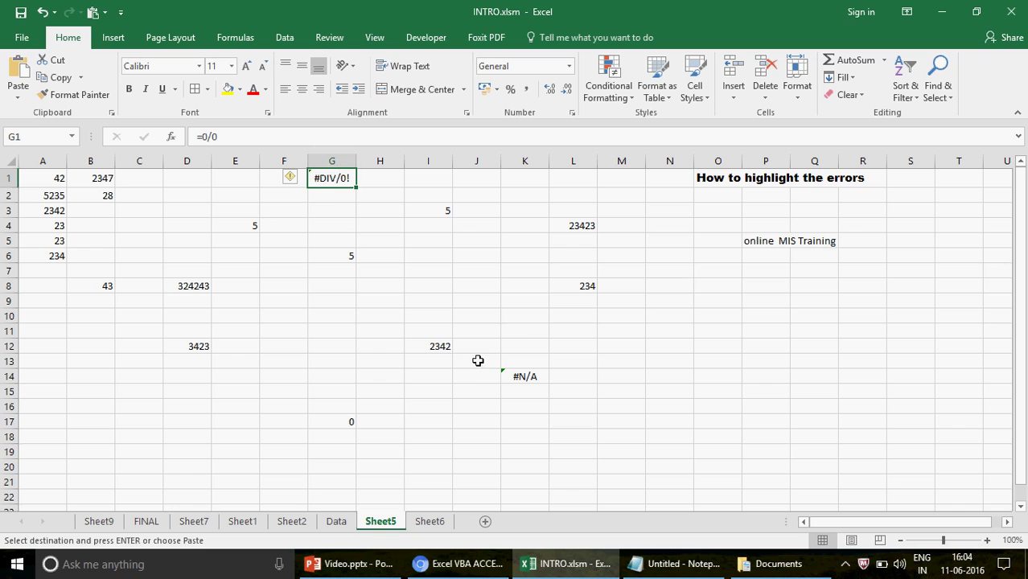
click(522, 374)
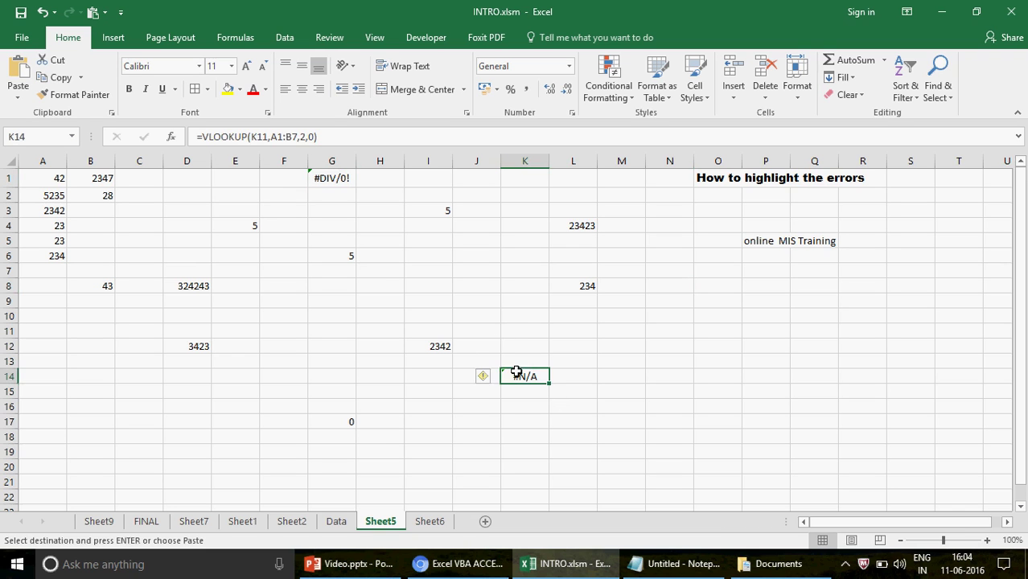
click(686, 420)
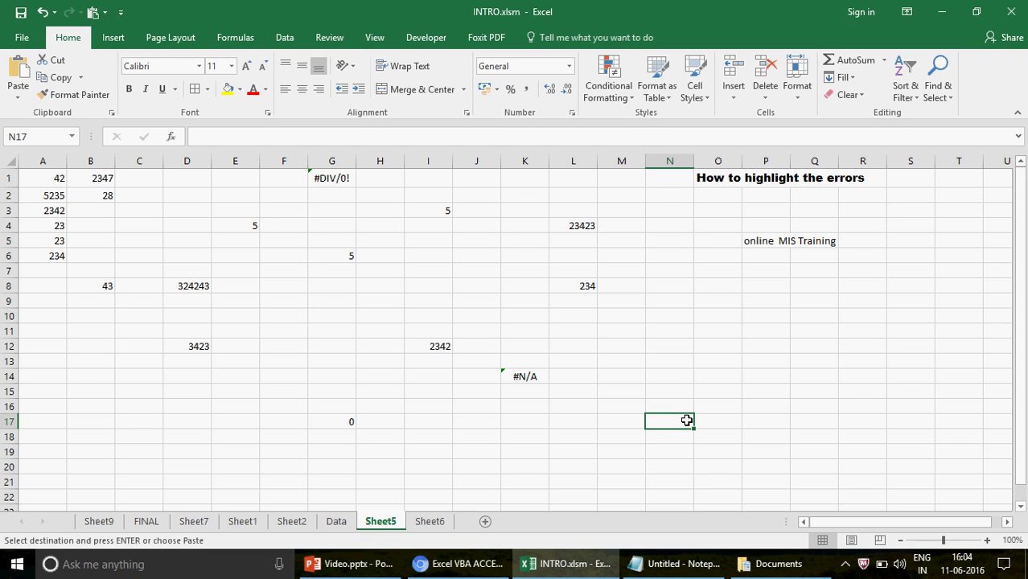
Select the Sheet5 data range A1:L17
click(39, 171)
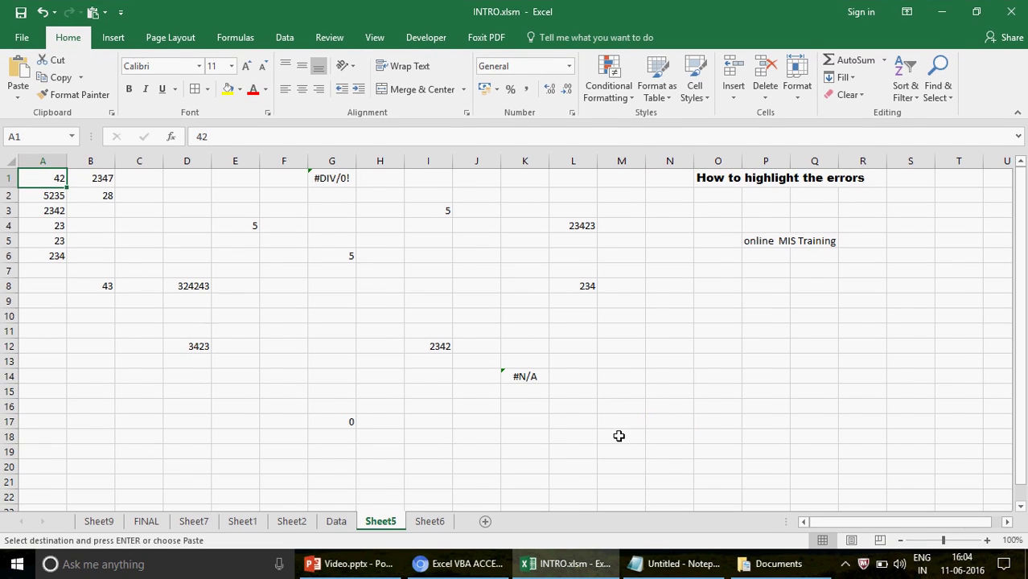
shift+click(576, 432)
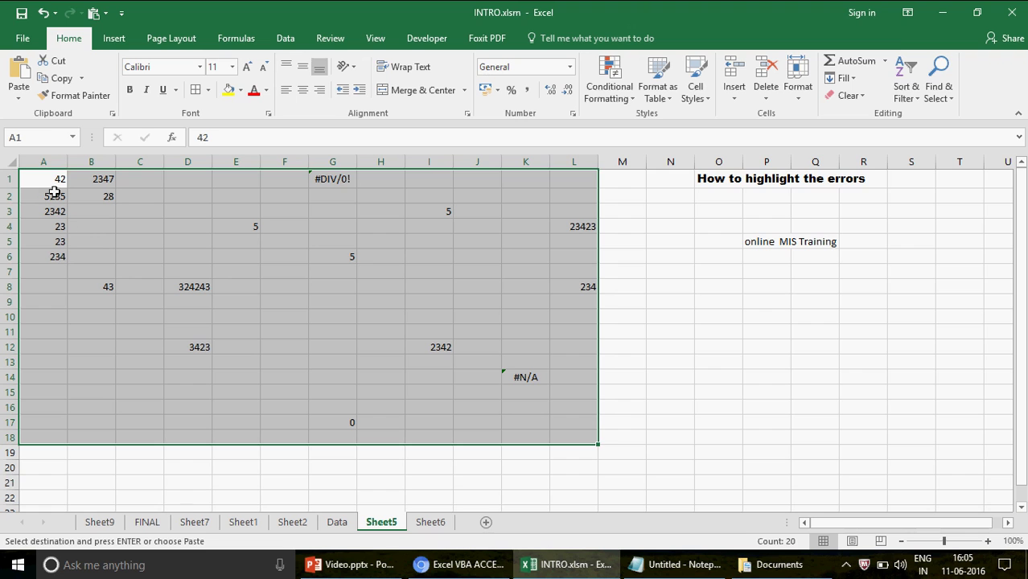
click(11, 163)
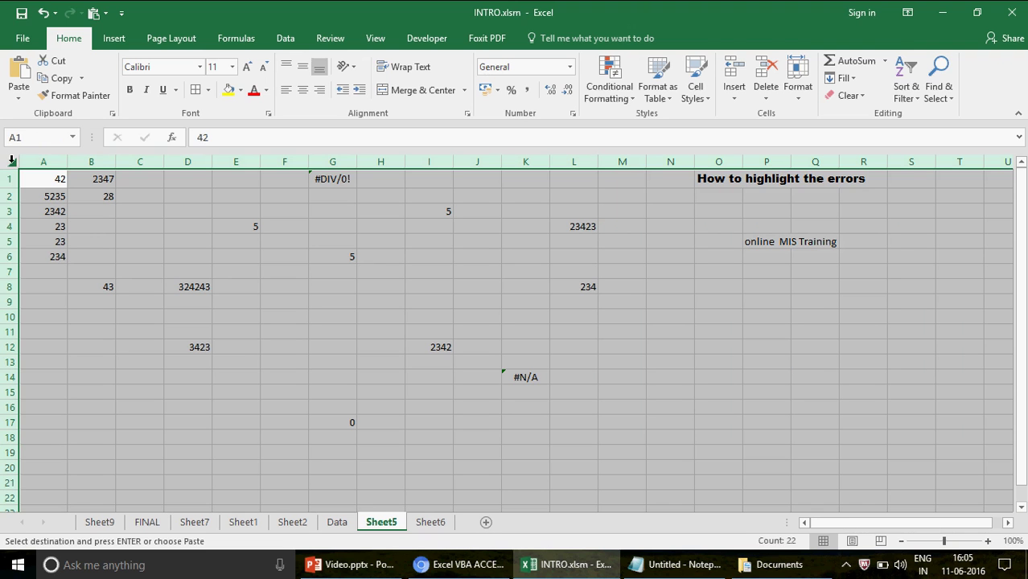
click(510, 288)
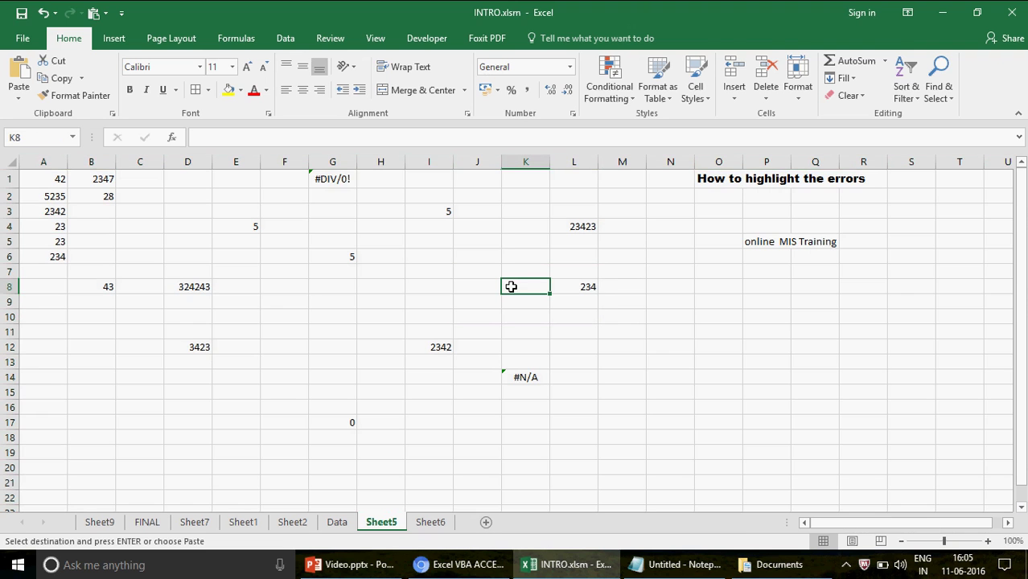
click(54, 177)
shift+click(535, 427)
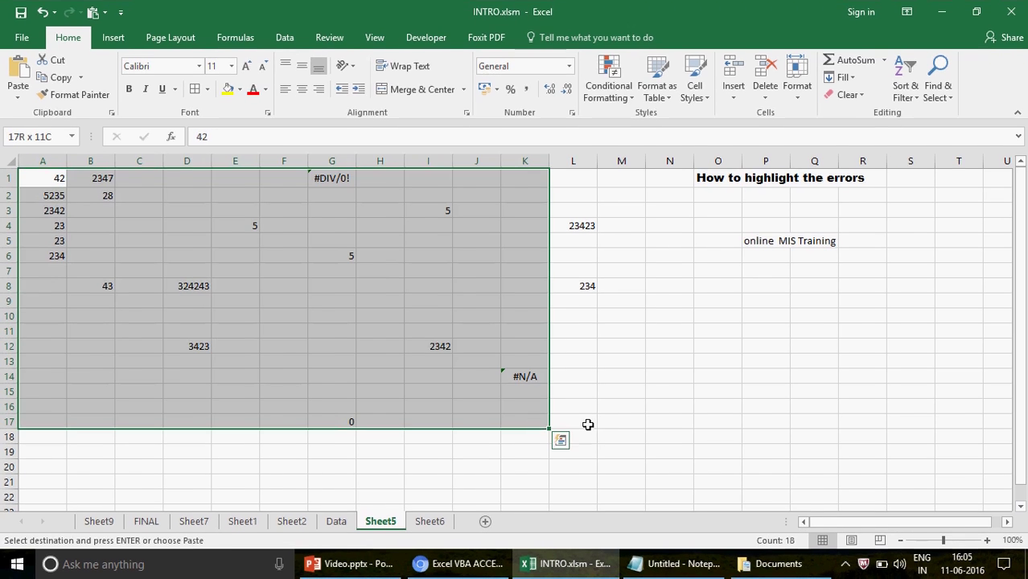
shift+click(590, 425)
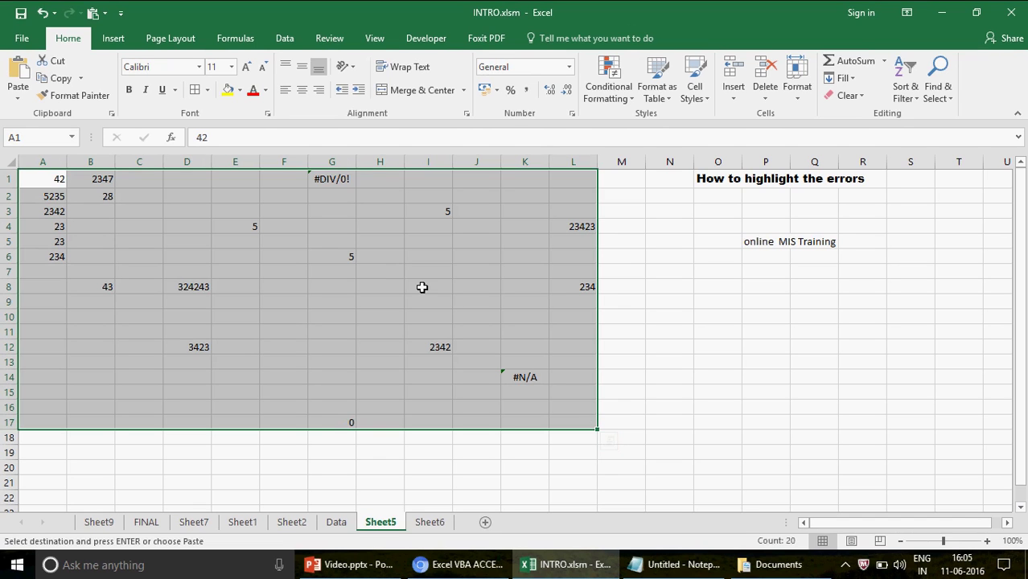
In Go To Special, choose Formulas with only Errors checked to select G1 and K14
key(ctrl+g)
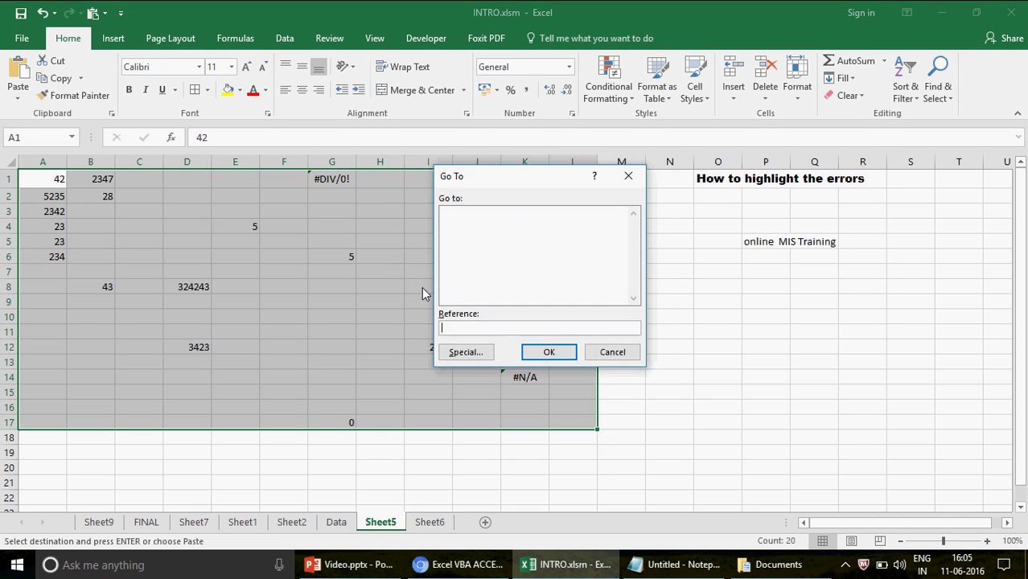
click(465, 351)
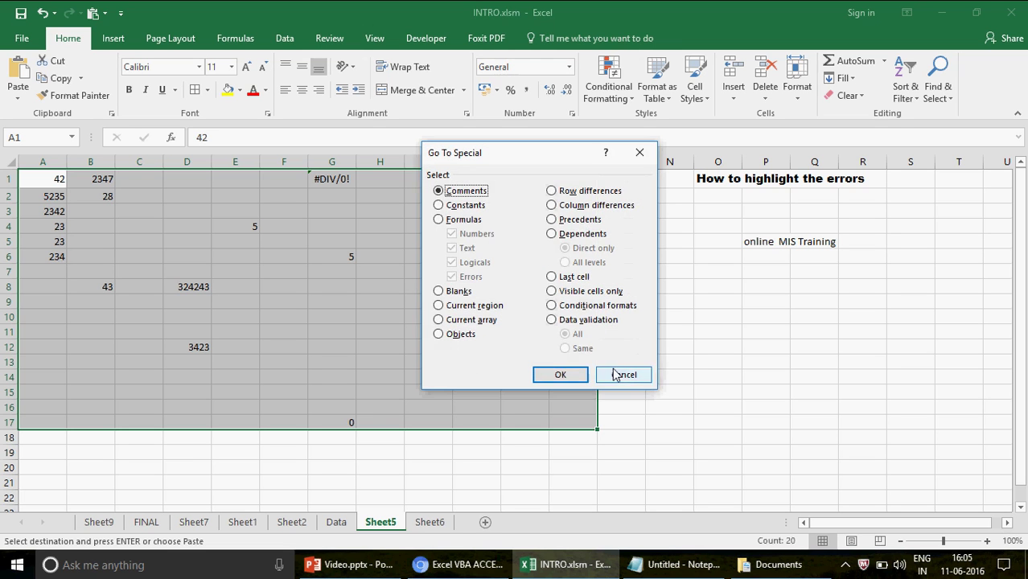
click(438, 222)
drag(518, 153, 809, 142)
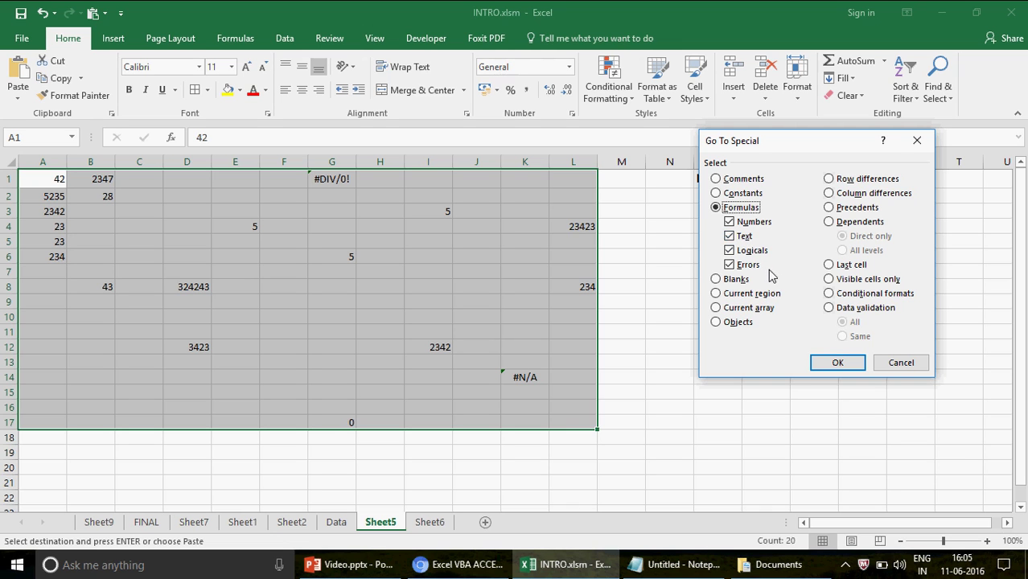
click(729, 221)
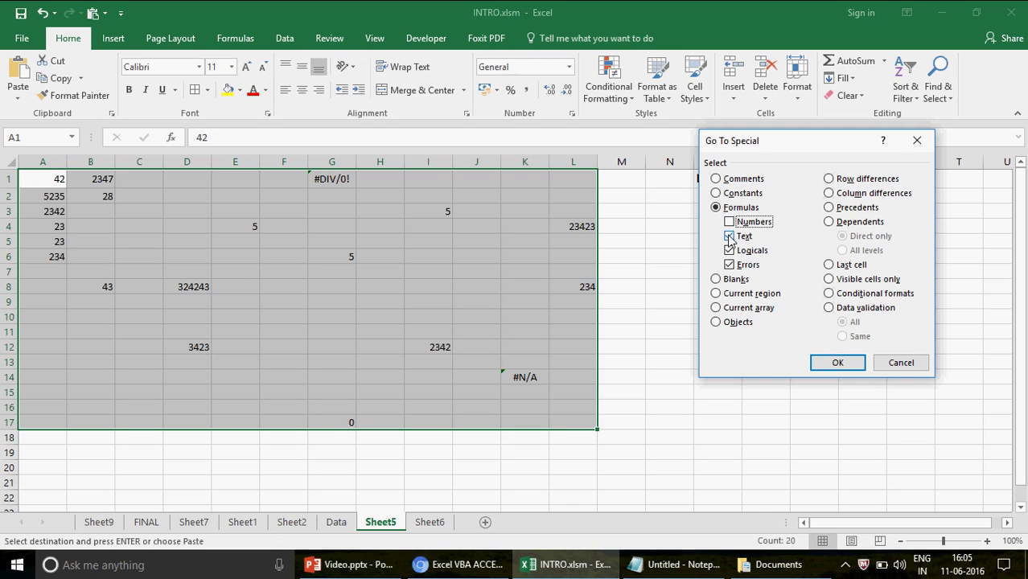
click(729, 237)
click(728, 250)
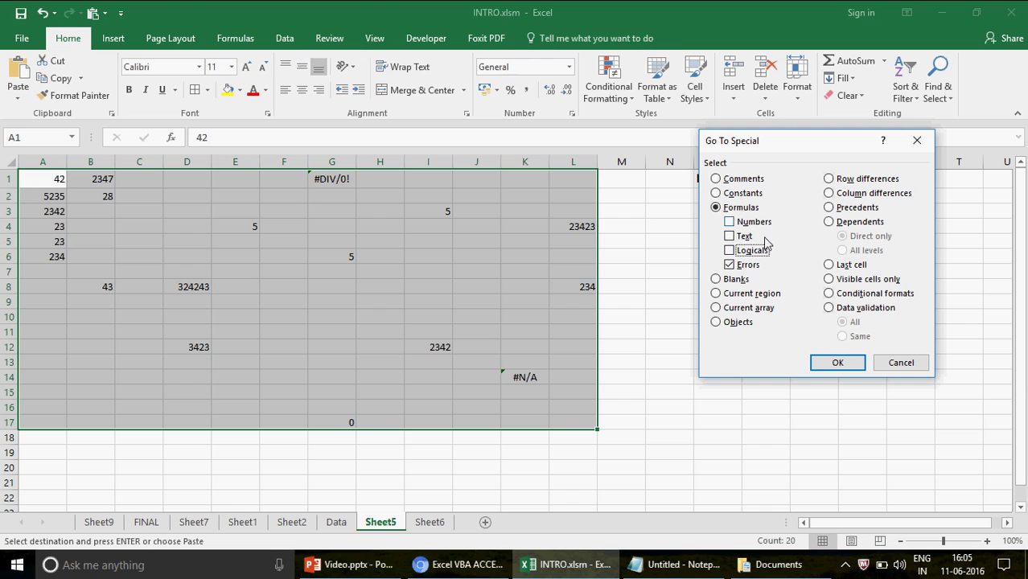
double_click(748, 264)
click(837, 363)
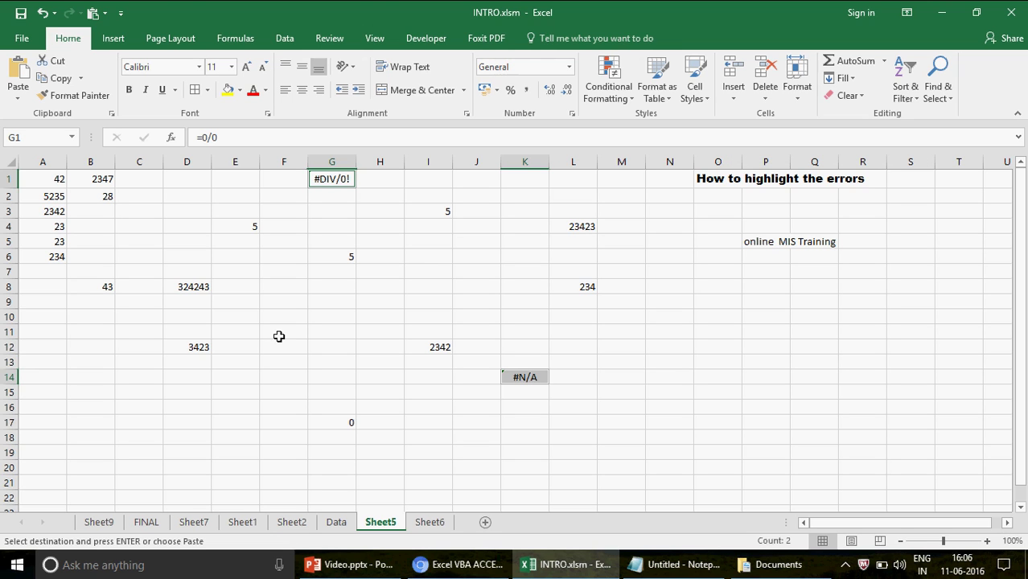
Fill the error cells G1 and K14 light green and check the result
click(239, 94)
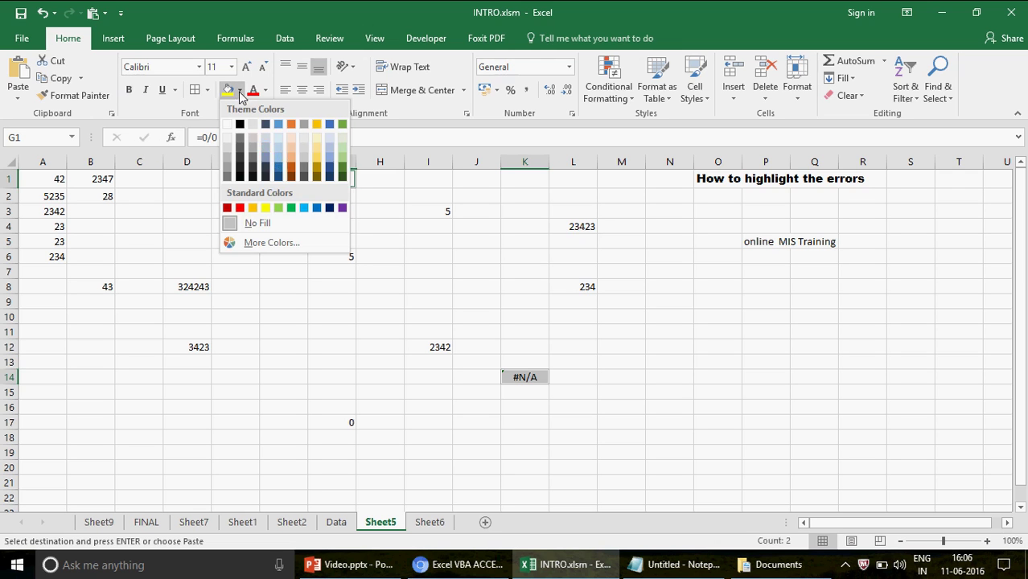
click(277, 208)
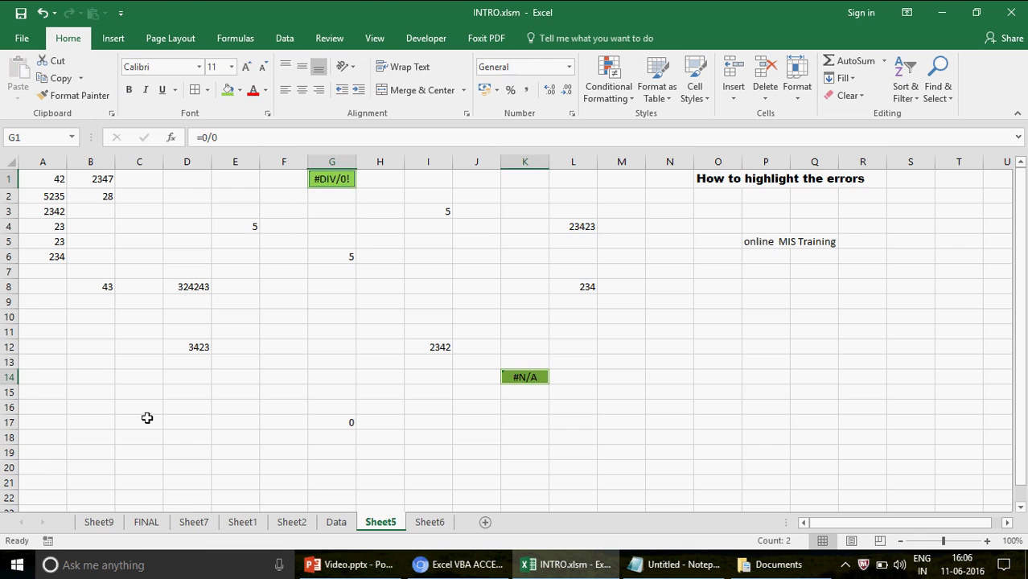
click(90, 365)
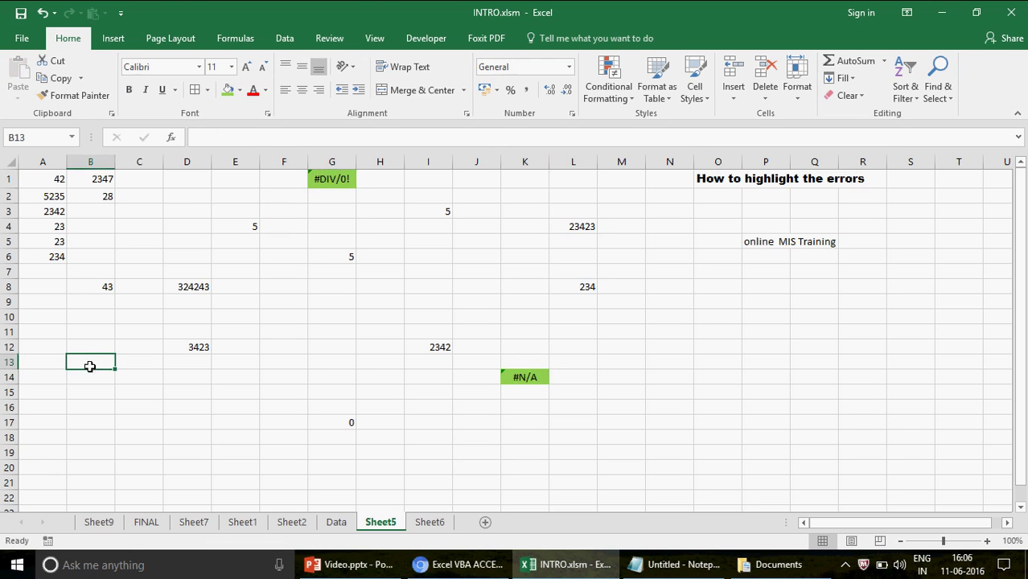
click(40, 182)
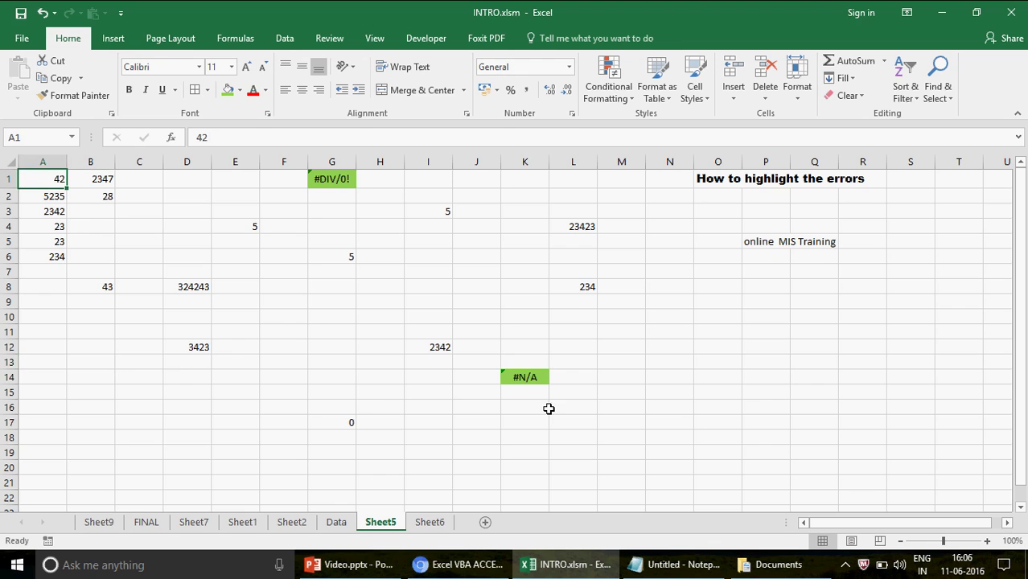
shift+click(592, 427)
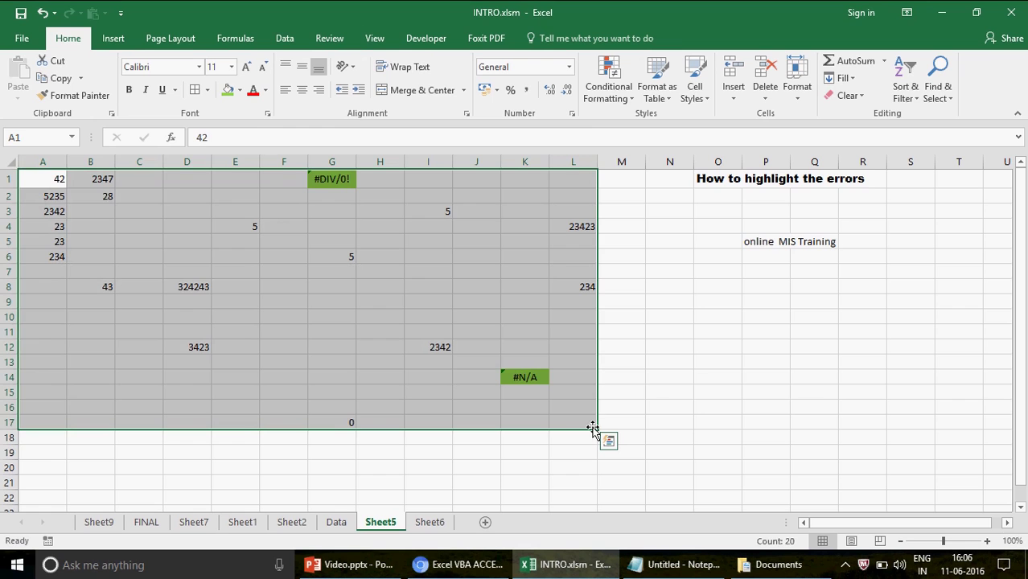
click(305, 423)
Enter divide-by-zero formulas: =0/0 in C36 and =8/0 in Q36
click(169, 467)
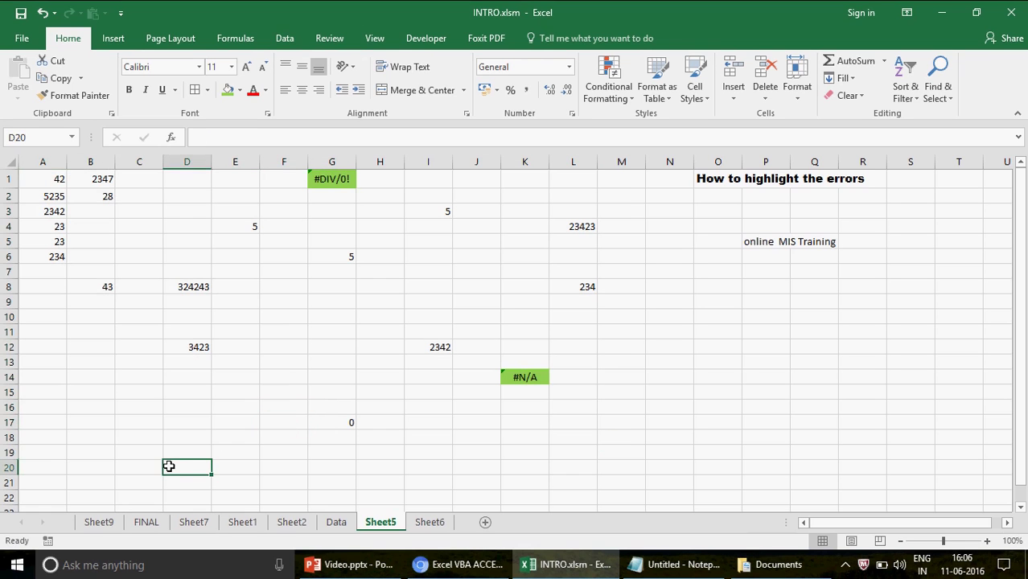
key(Down)
key(Down)
key(Down)
key(Down)
key(Down)
key(Down)
key(Down)
key(Down)
key(Down)
key(Down)
key(Down)
key(Down)
key(Down)
key(Down)
key(Down)
key(Down)
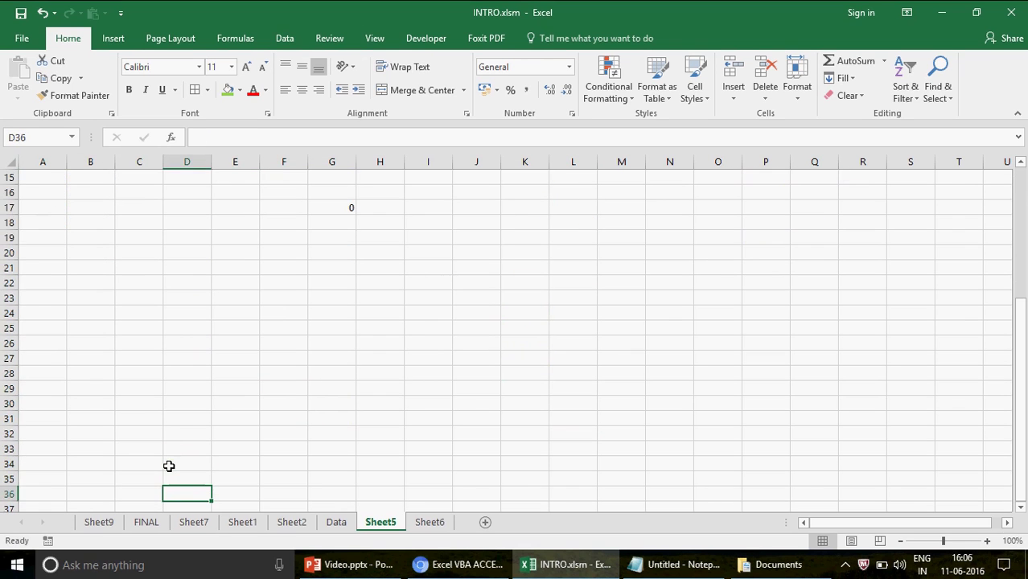
key(Left)
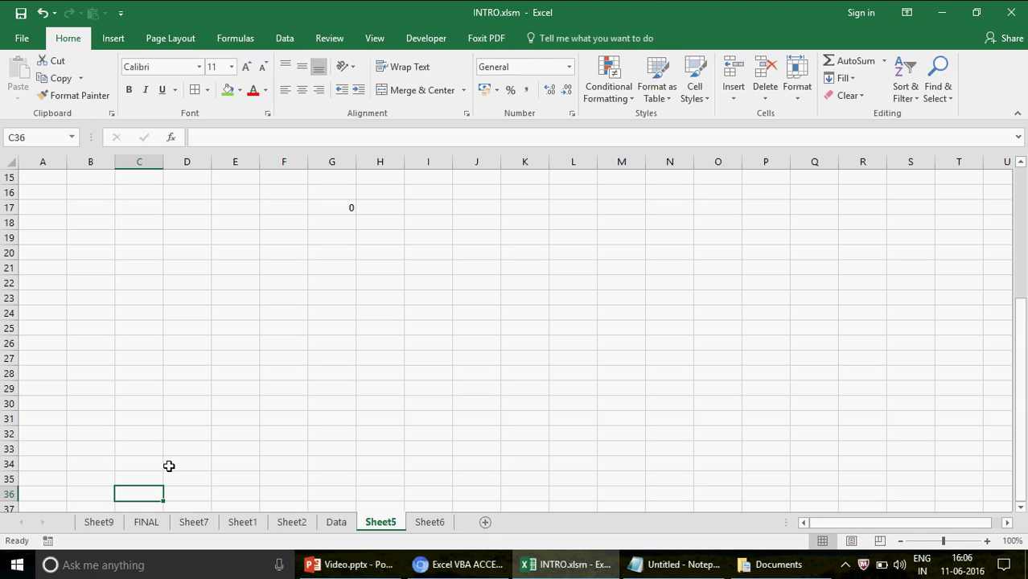
key(Left)
key(Right)
text(=)
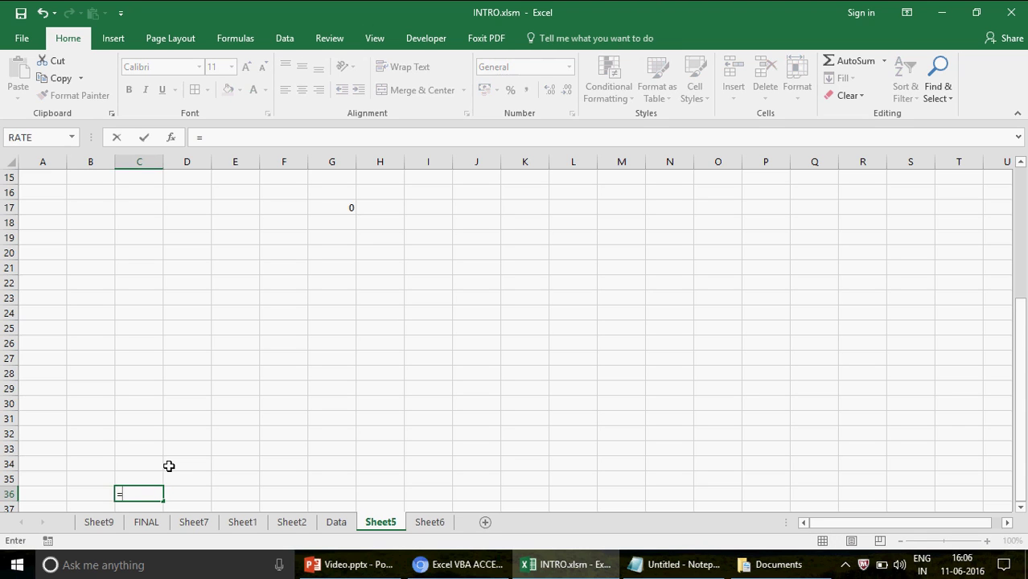
text(0/0)
key(Return)
key(Up)
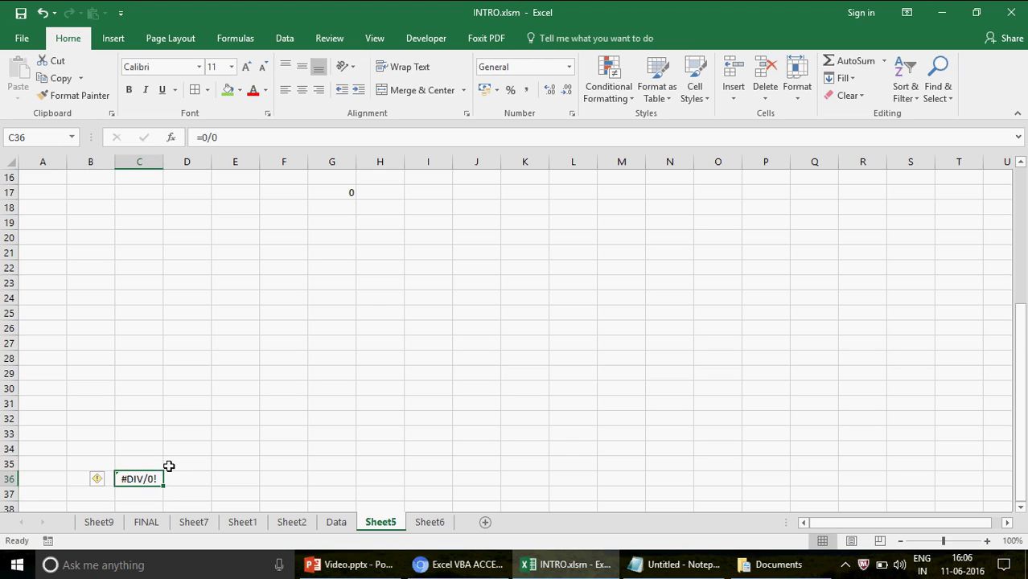
key(Right)
key(Right)
key(Right)
key(Right)
key(Right)
key(Right)
key(Right)
key(Right)
key(Right)
key(Right)
key(Right)
key(Right)
key(Right)
key(Right)
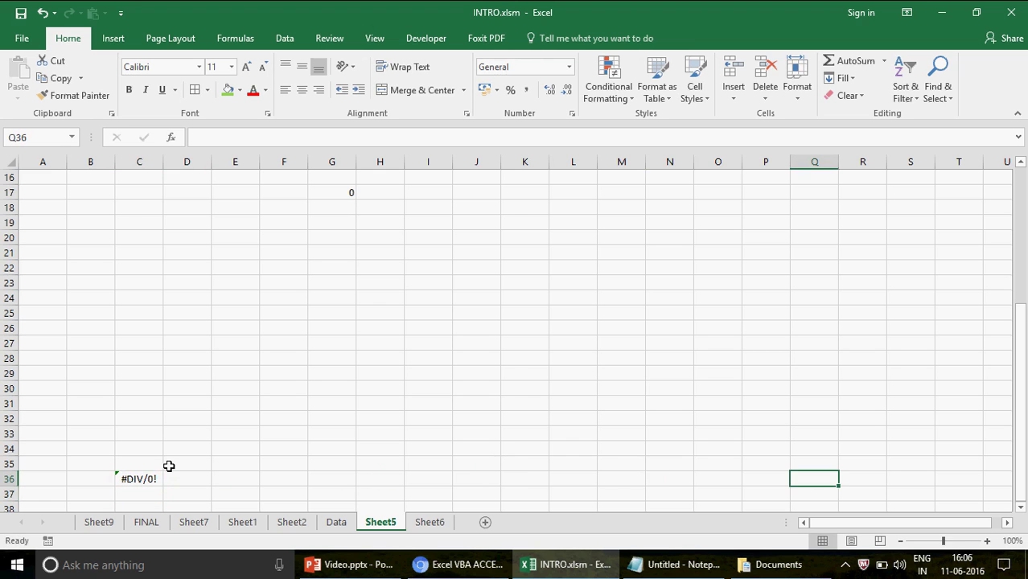
text(0/0)
key(Return)
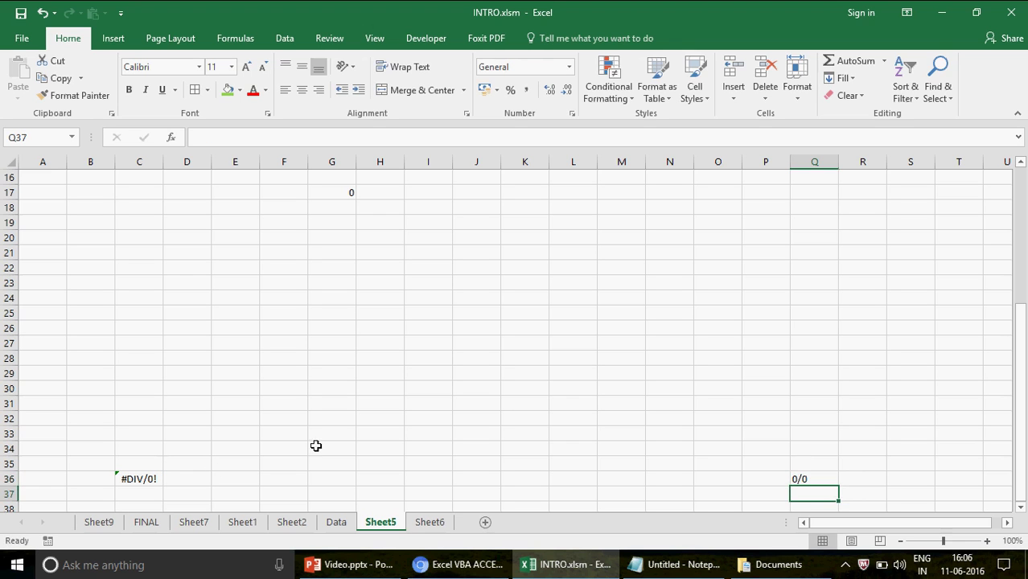
key(Up)
text(=)
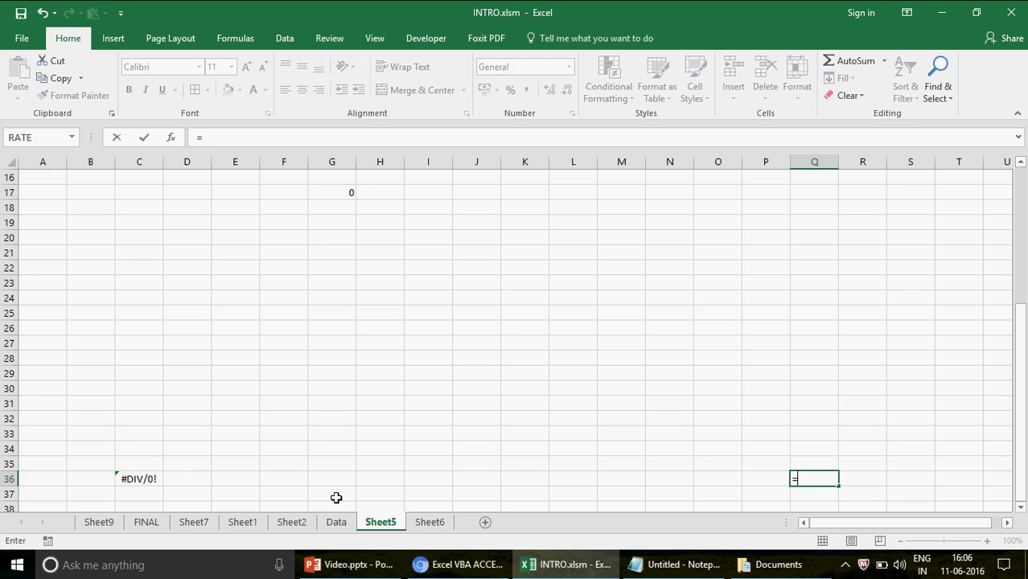
text(8/0)
key(Return)
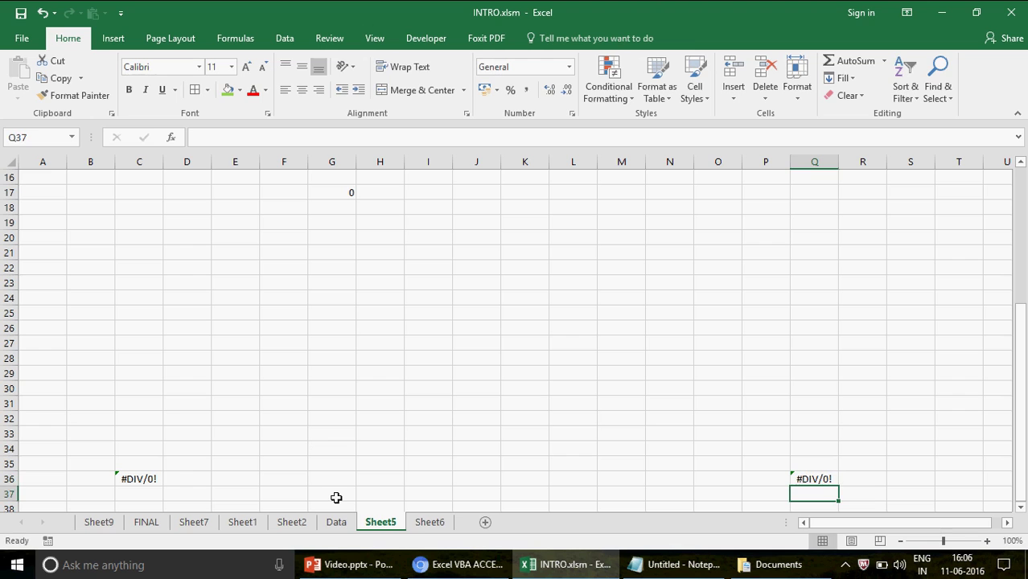
Enter =8/0 in I24 and jump back to the top of the sheet
click(354, 435)
click(450, 299)
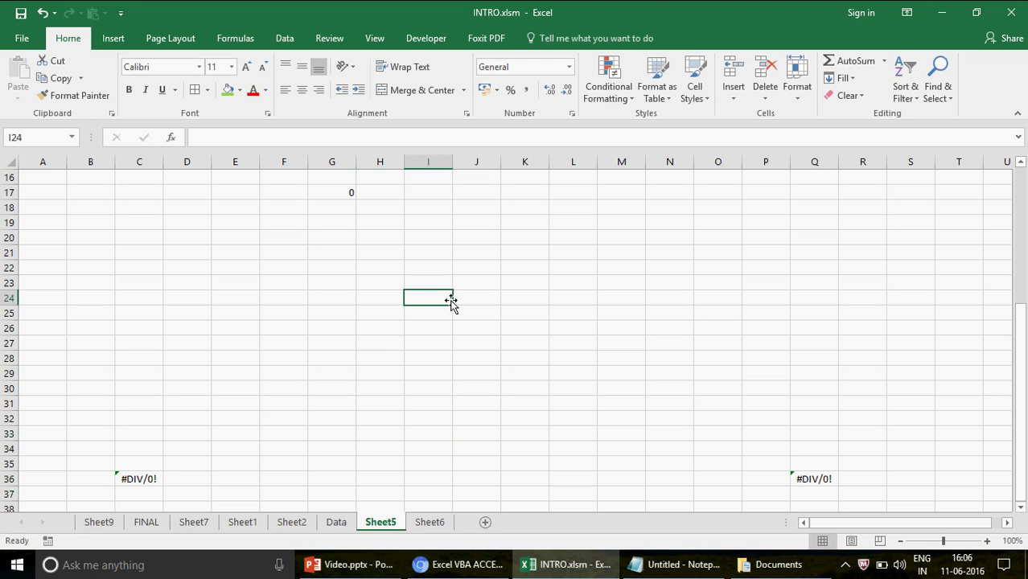
text(=8/0)
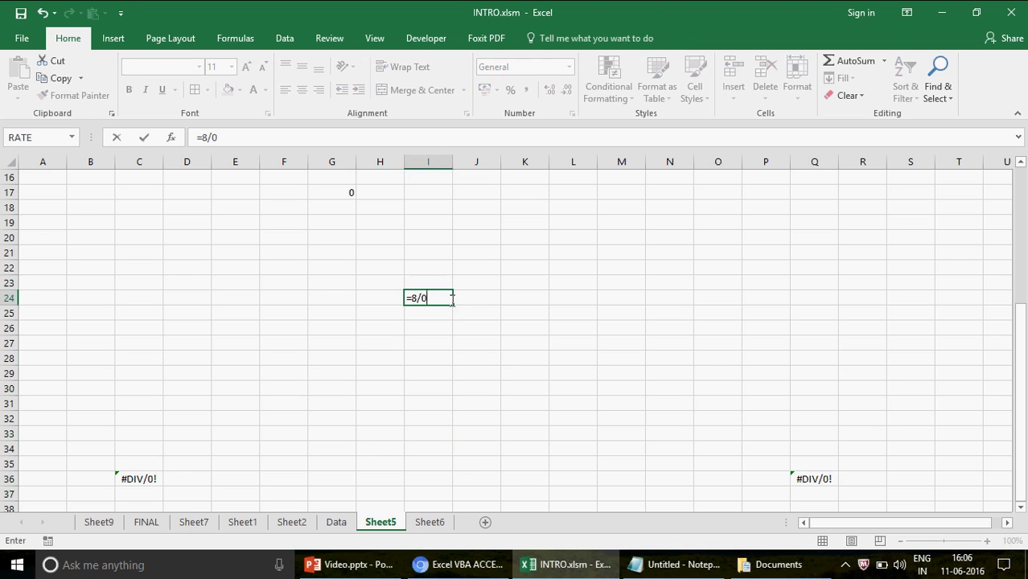
key(Return)
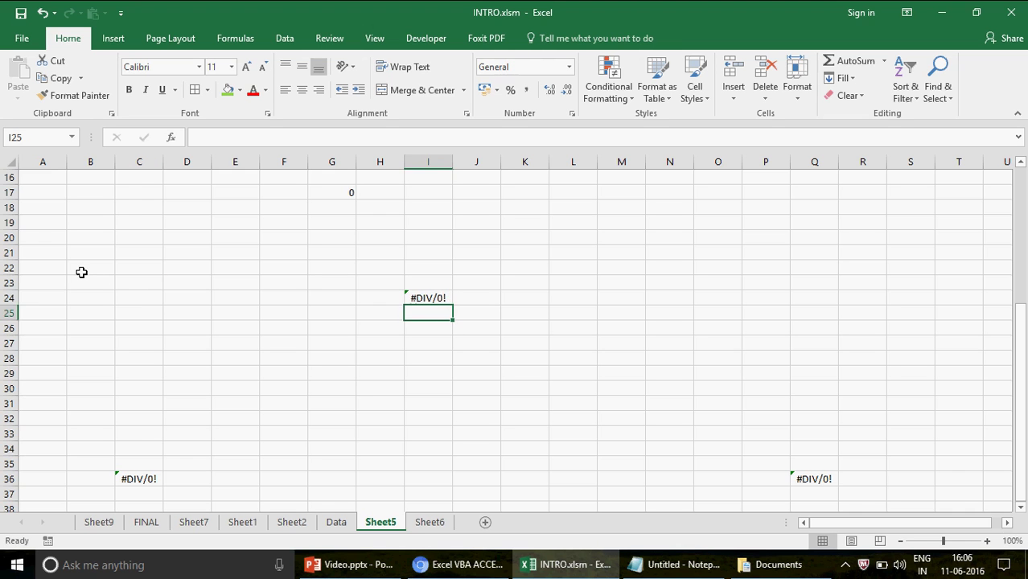
click(81, 271)
key(ctrl+Up)
key(ctrl+Up)
key(ctrl+Up)
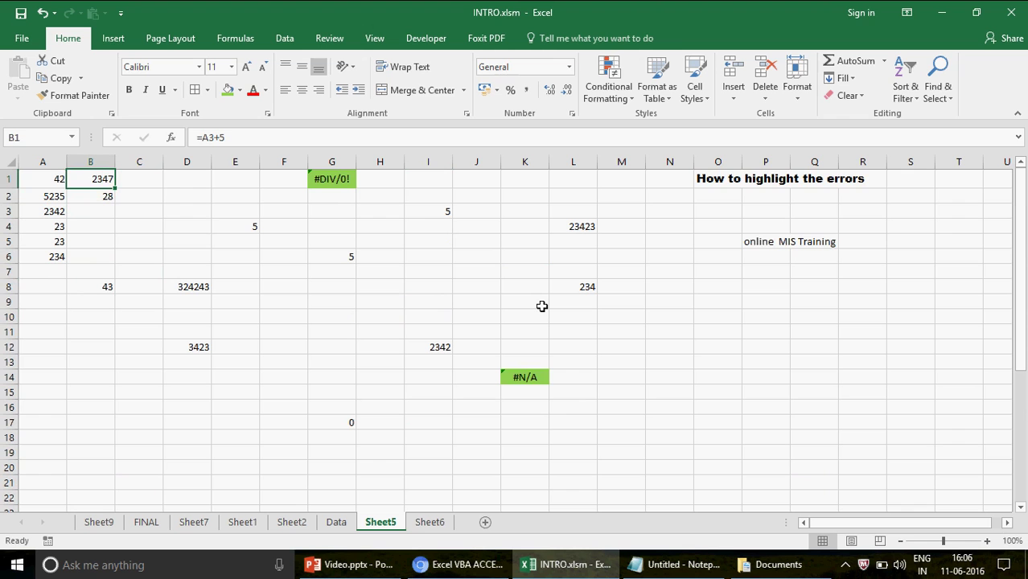
Use Go To Special with Formulas limited to Errors to select all five error cells
key(F5)
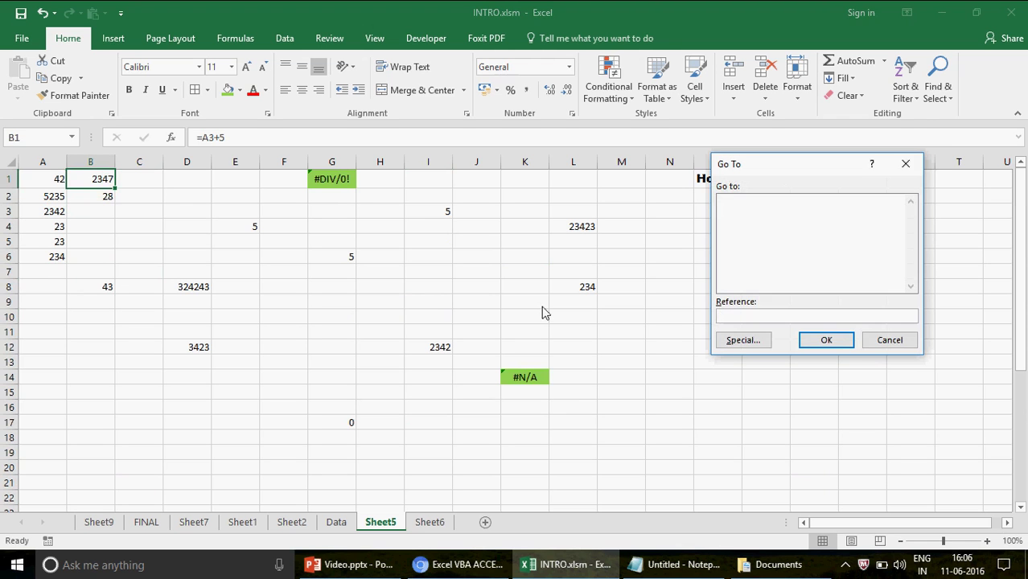
click(744, 340)
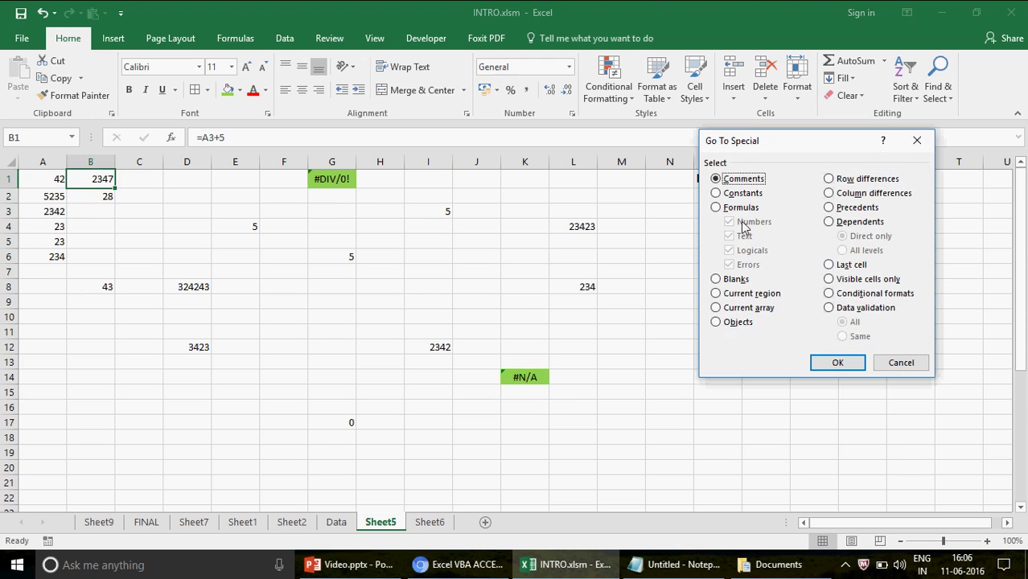
click(732, 211)
click(729, 221)
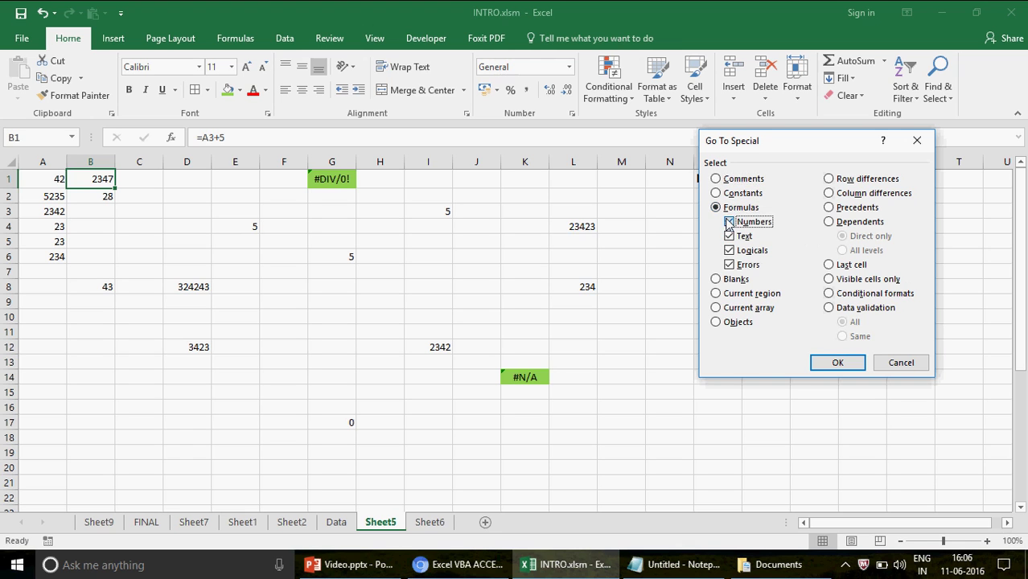
click(729, 235)
click(729, 250)
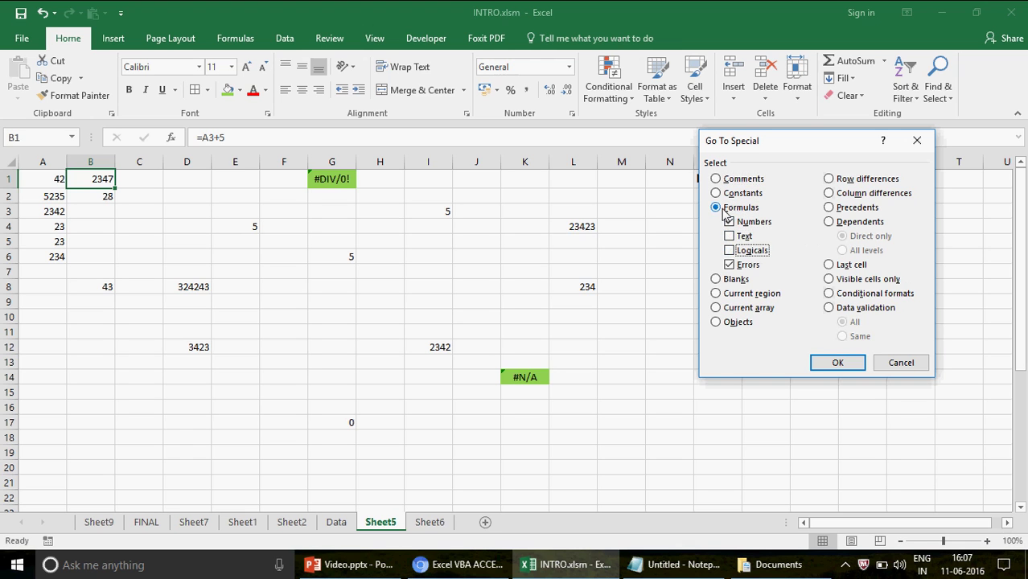
click(729, 221)
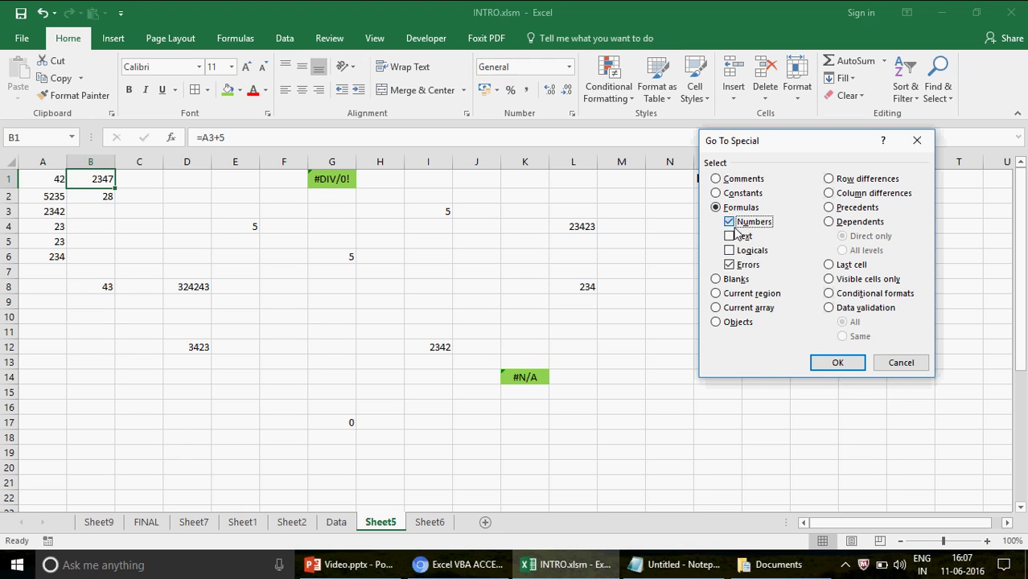
click(837, 362)
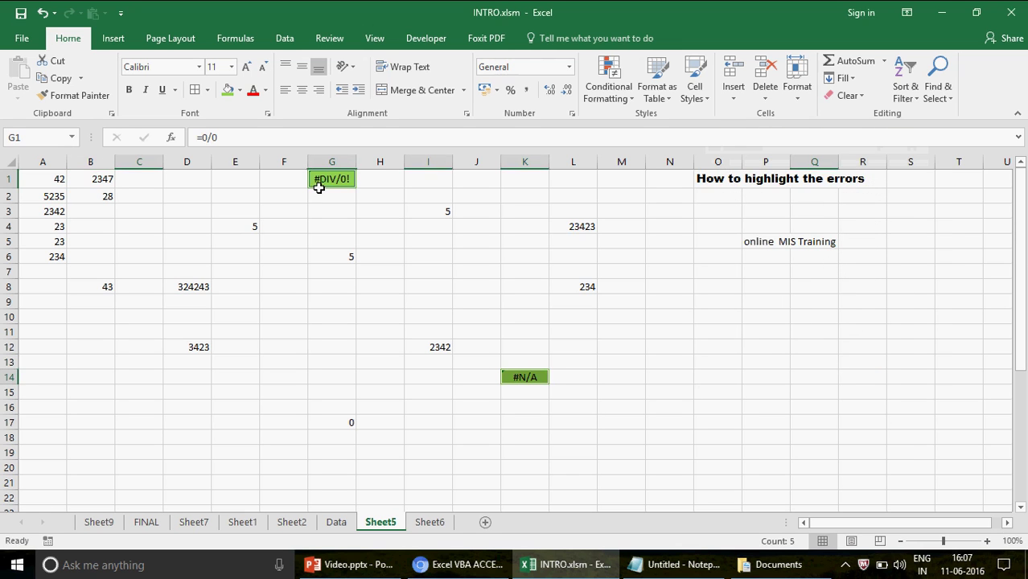
Fill the five selected error cells yellow, then deselect them
drag(1020, 225, 1020, 239)
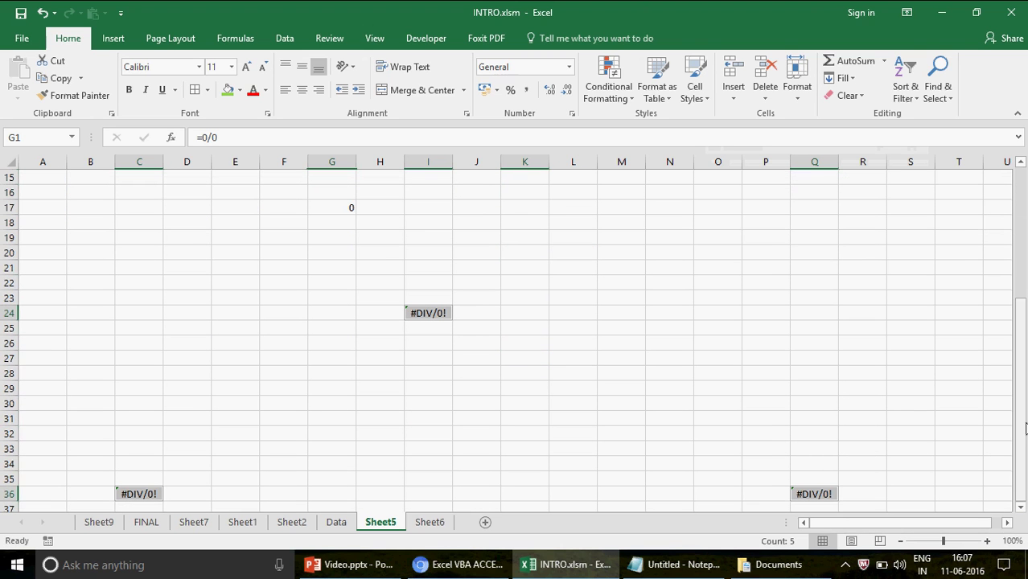
click(238, 90)
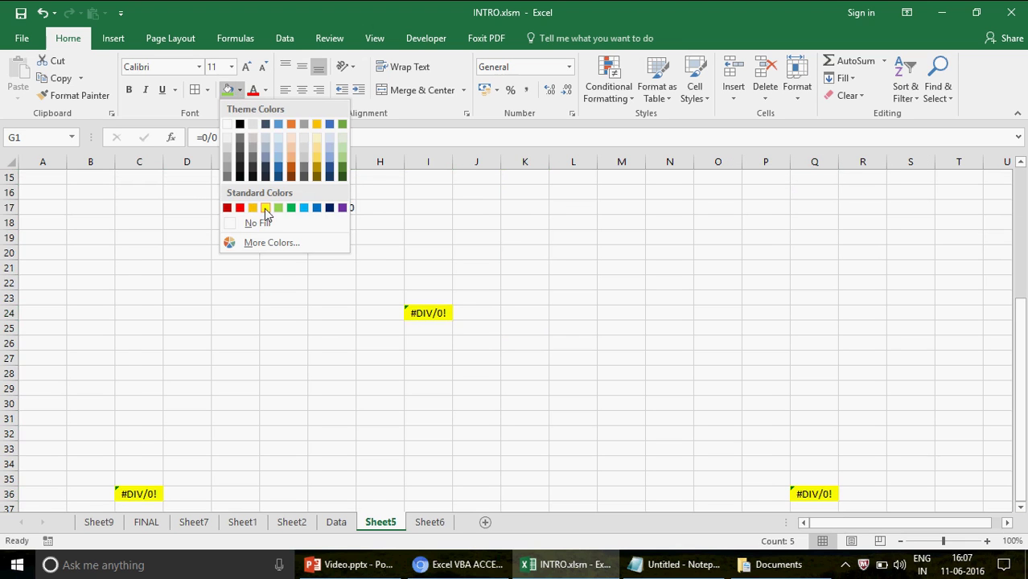
click(265, 209)
scroll(278, 207, up, 5)
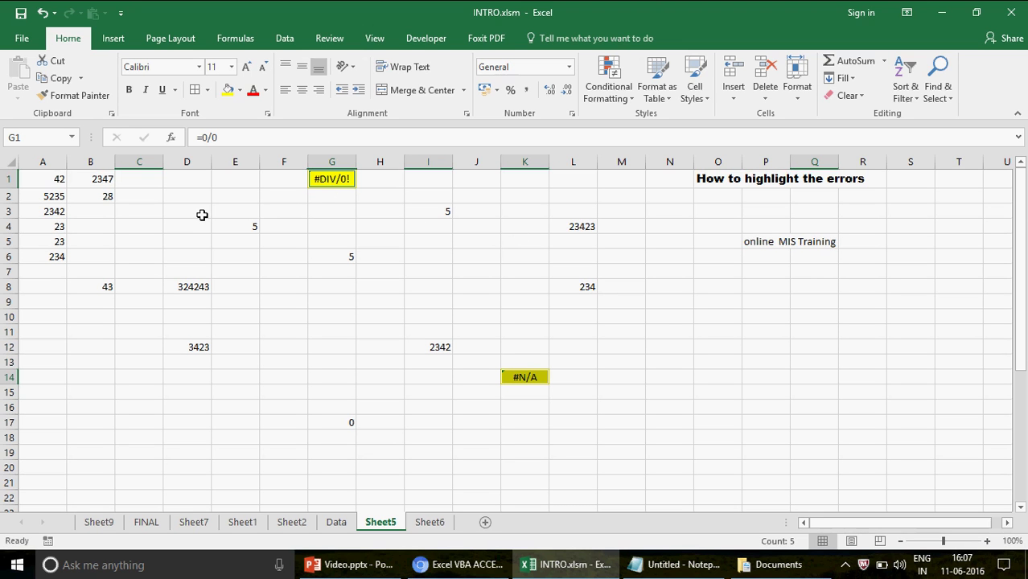
click(77, 259)
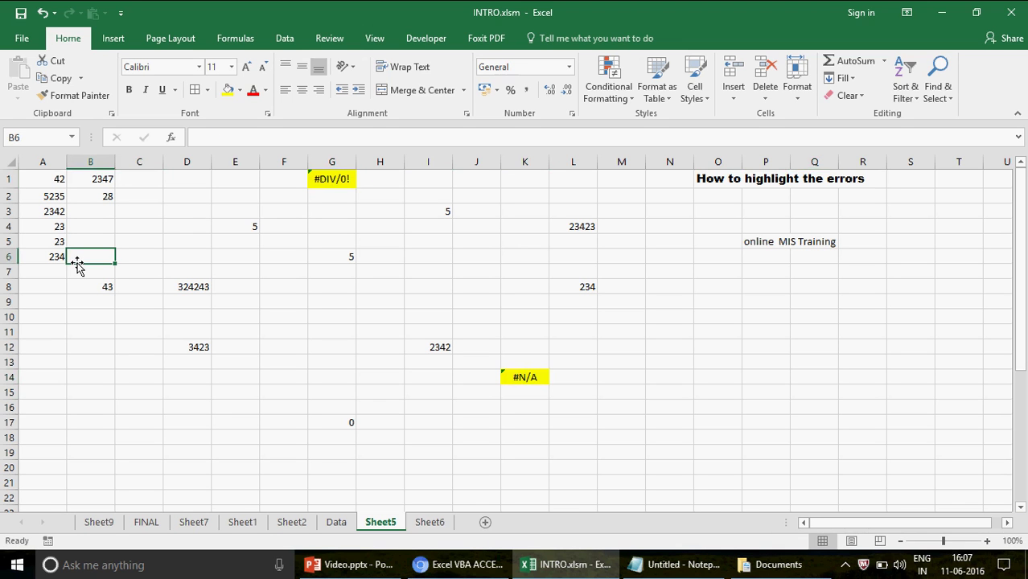
click(901, 541)
click(901, 542)
click(901, 542)
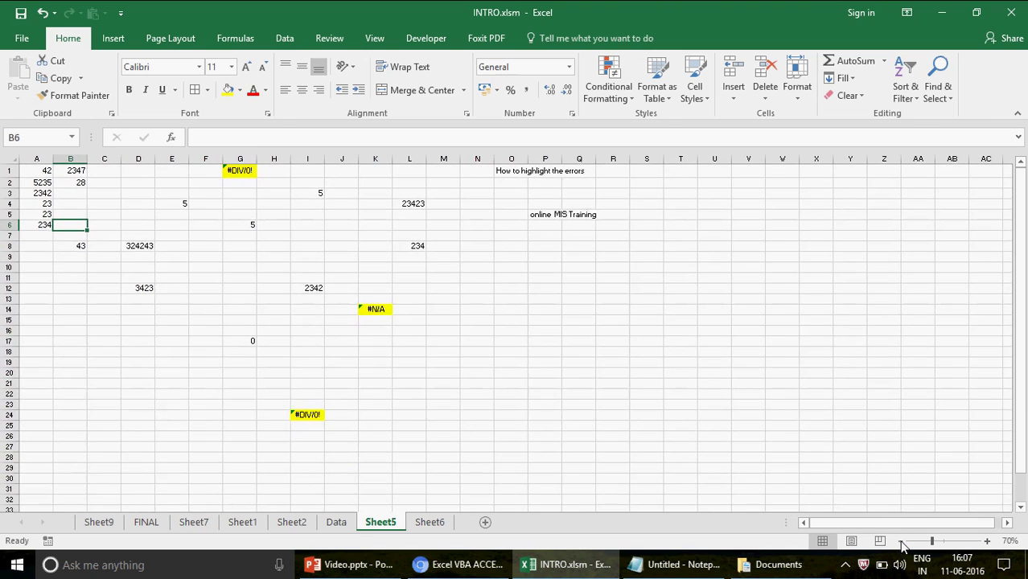
click(901, 541)
click(88, 487)
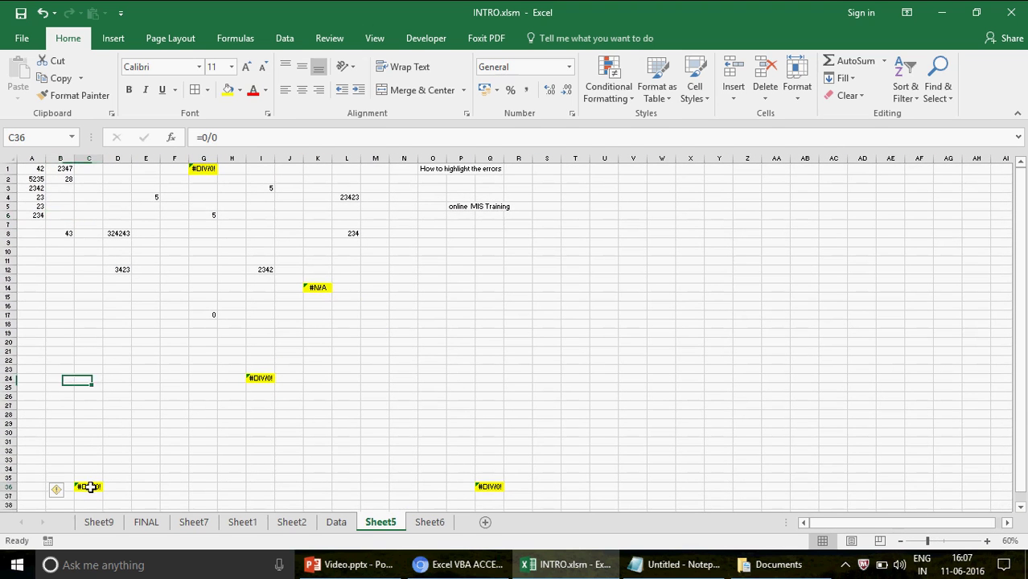
key(Down)
key(Down)
key(Down)
key(Down)
key(Down)
key(Down)
key(Down)
key(Down)
key(Down)
key(Down)
key(Down)
key(Down)
key(Down)
key(Down)
key(Down)
key(Down)
key(Down)
key(Down)
key(Down)
key(Down)
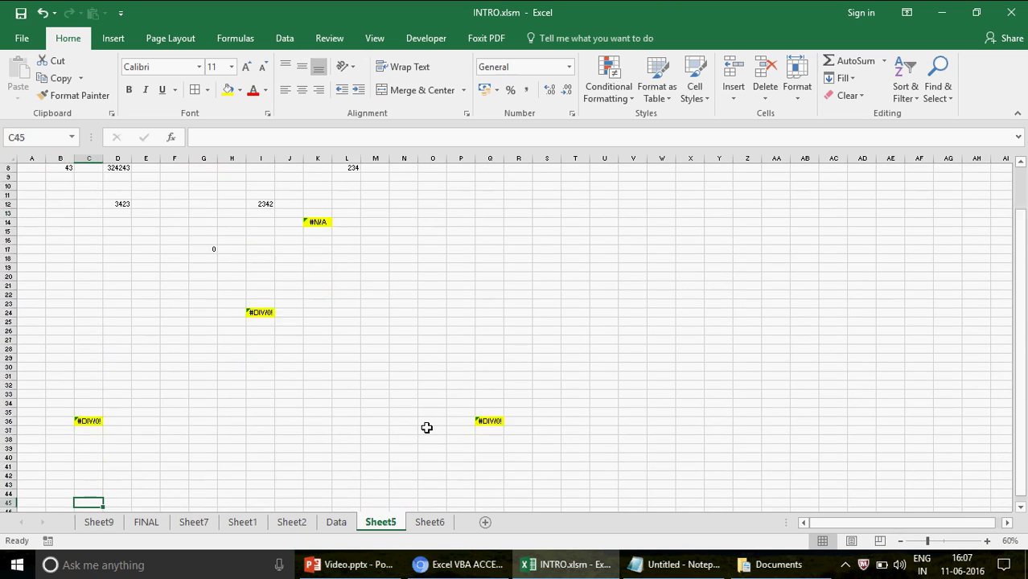
key(Down)
key(Down)
key(Down)
key(Down)
key(Down)
key(Down)
key(Down)
key(Down)
key(Down)
key(Down)
key(Down)
key(Down)
key(Down)
key(Down)
key(Down)
key(Down)
key(Down)
key(Down)
key(Down)
key(Down)
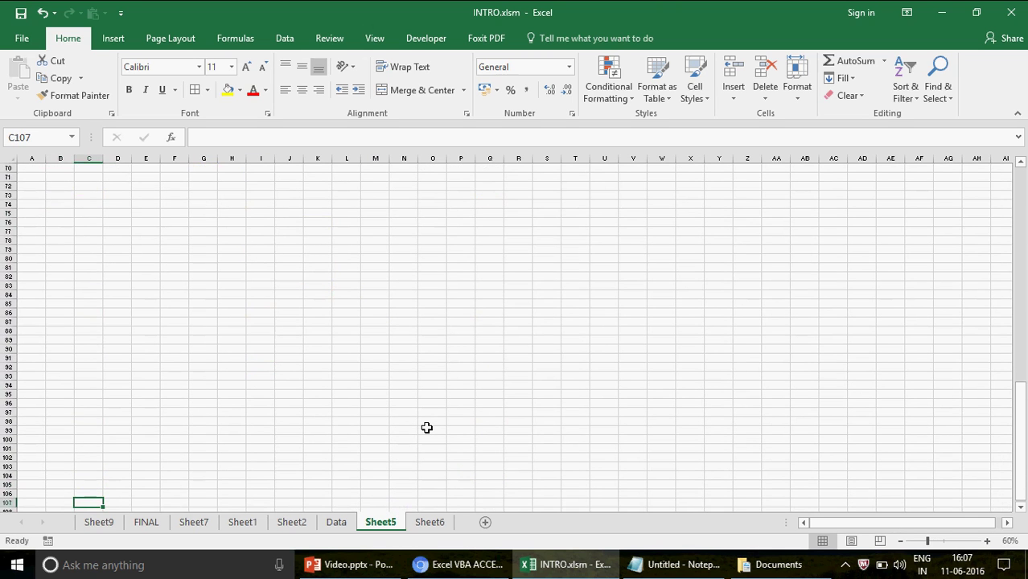
key(Down)
key(Down)
key(Down)
key(Down)
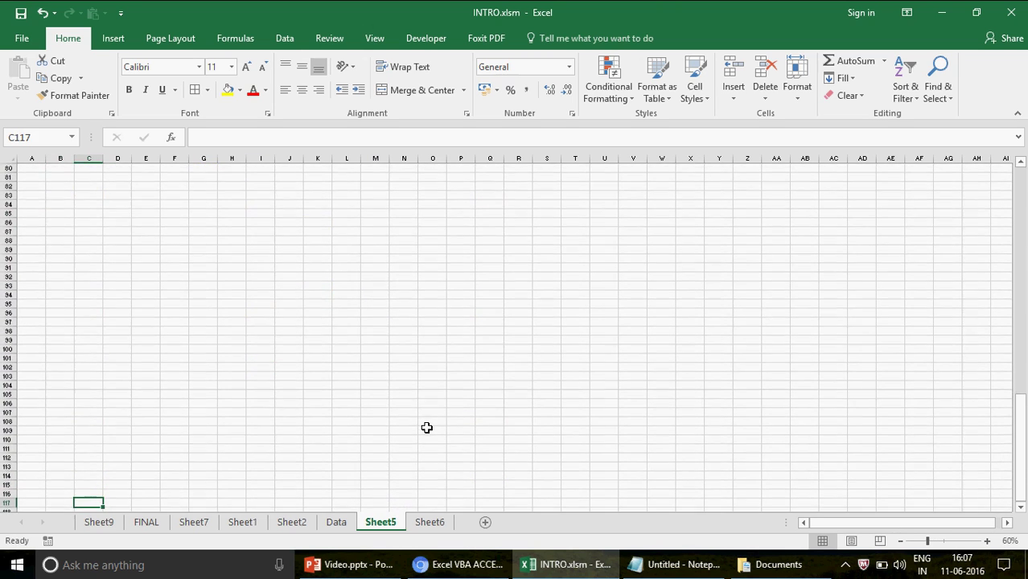
key(ctrl+Up)
key(ctrl+Up)
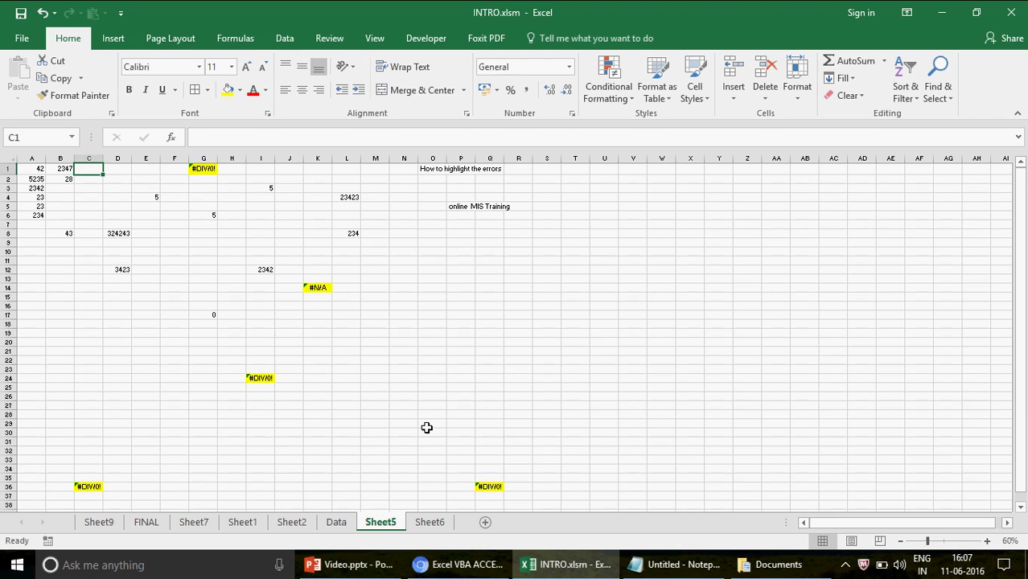
click(989, 542)
click(989, 542)
click(989, 542)
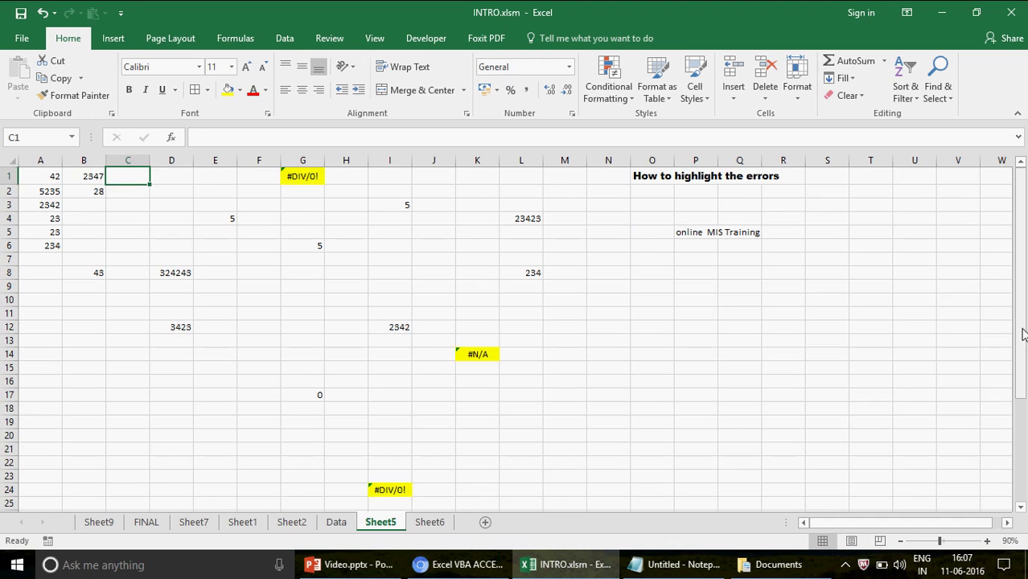
click(296, 179)
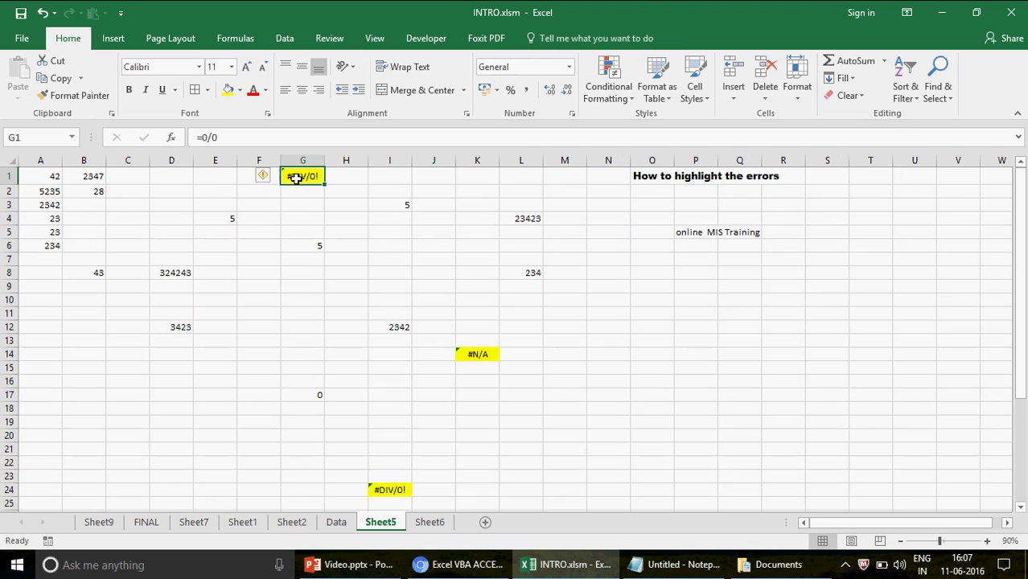
click(638, 176)
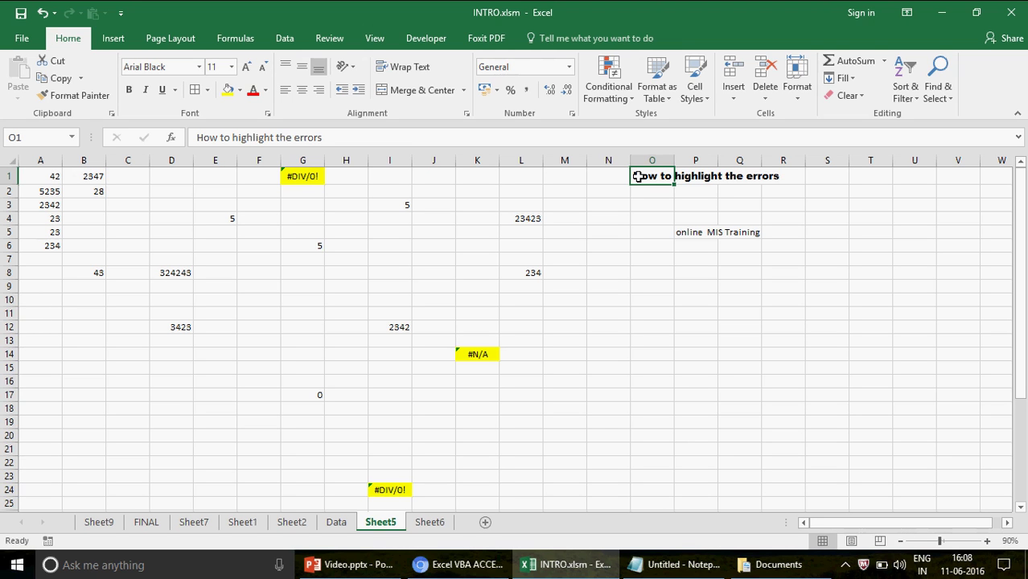
Switch to the Sheet3 worksheet to view its NAME/Transaction table
click(299, 523)
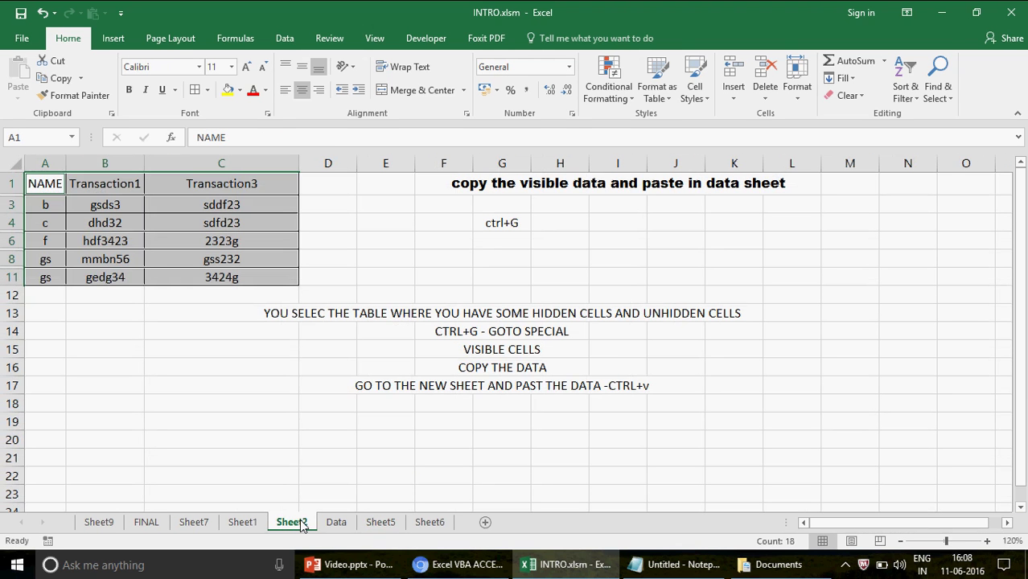